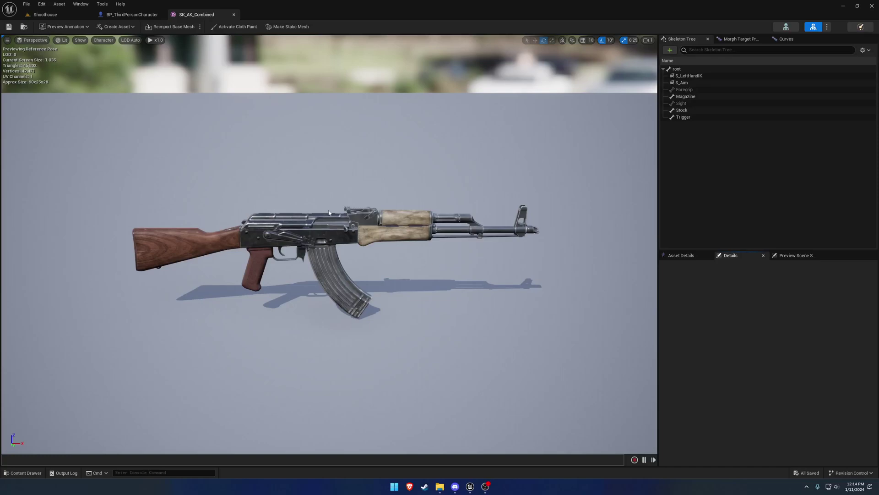
Examine the side of the AK receiver on the combined mesh up close
{"action": "middle_click_drag", "start_coordinate": [317, 191], "coordinate": [311, 186]}
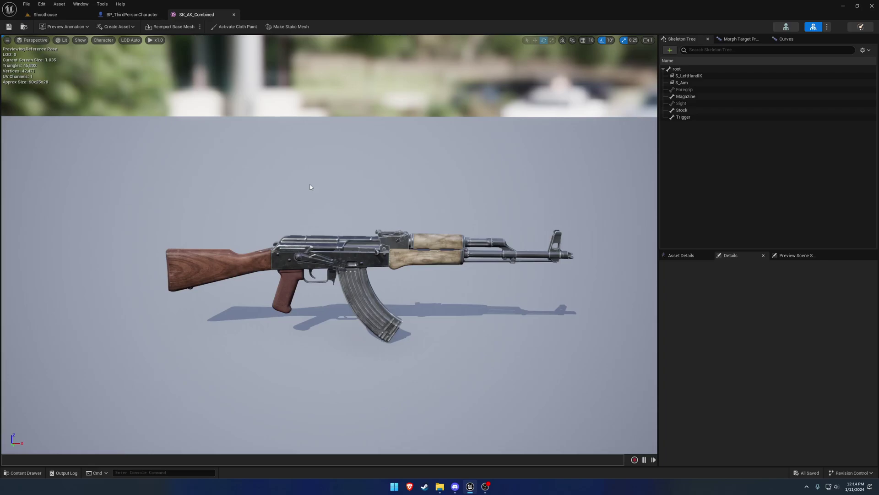
{"action": "right_click_drag", "start_coordinate": [310, 187], "coordinate": [385, 157]}
{"action": "scroll", "coordinate": [310, 187], "scroll_direction": "down", "scroll_amount": 4}
{"action": "key", "text": "a"}
{"action": "key", "text": "q"}
Open the SK_AK_RailAdapter skeletal mesh from the AKM Parts folder and examine its mounting side up close
{"action": "key", "text": "ctrl+space"}
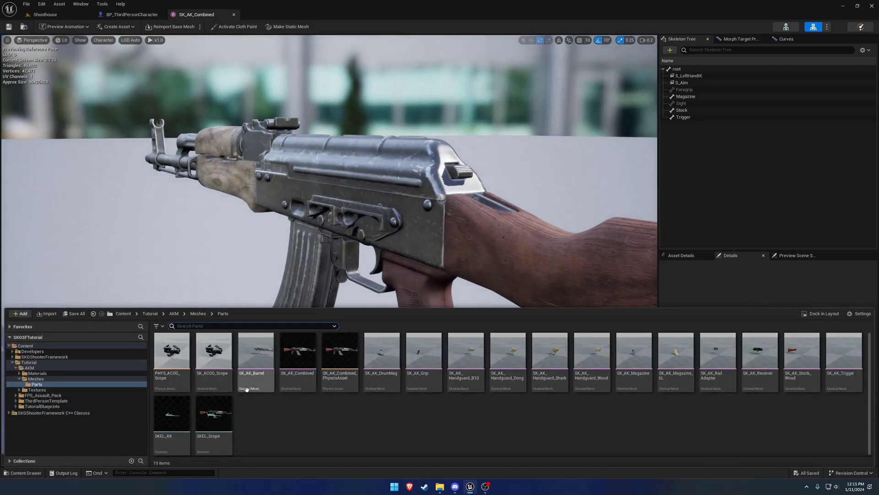
{"action": "left_click", "coordinate": [226, 382]}
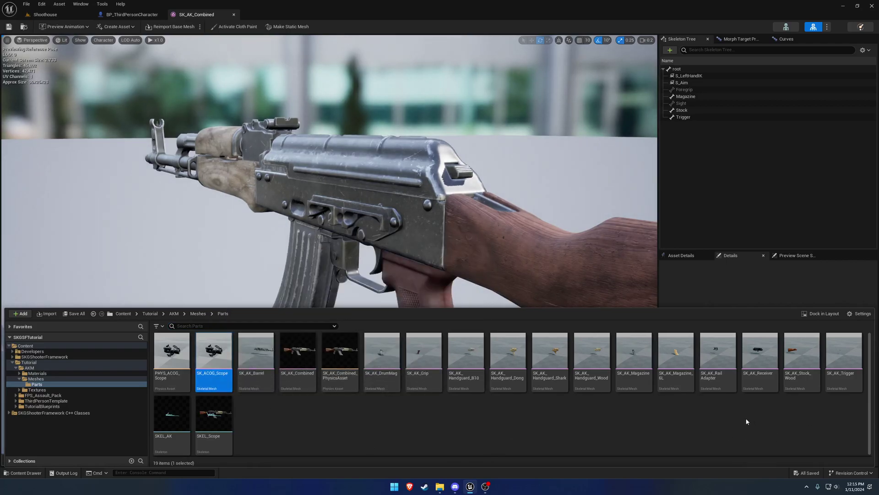
{"action": "double_click", "coordinate": [718, 355]}
{"action": "left_click_drag", "start_coordinate": [388, 172], "coordinate": [304, 68]}
{"action": "left_click_drag", "start_coordinate": [252, 19], "coordinate": [293, 18]}
{"action": "right_click_drag", "start_coordinate": [328, 183], "coordinate": [485, 247]}
{"action": "scroll", "coordinate": [328, 244], "scroll_direction": "down", "scroll_amount": 3}
{"action": "key", "text": "s"}
{"action": "right_click_drag", "start_coordinate": [328, 243], "coordinate": [229, 182]}
{"action": "scroll", "coordinate": [329, 243], "scroll_direction": "down", "scroll_amount": 3}
{"action": "key", "text": "w"}
{"action": "key", "text": "d"}
{"action": "key", "text": "a"}
{"action": "key", "text": "d"}
{"action": "right_click_drag", "start_coordinate": [352, 152], "coordinate": [352, 152]}
{"action": "key", "text": "q"}
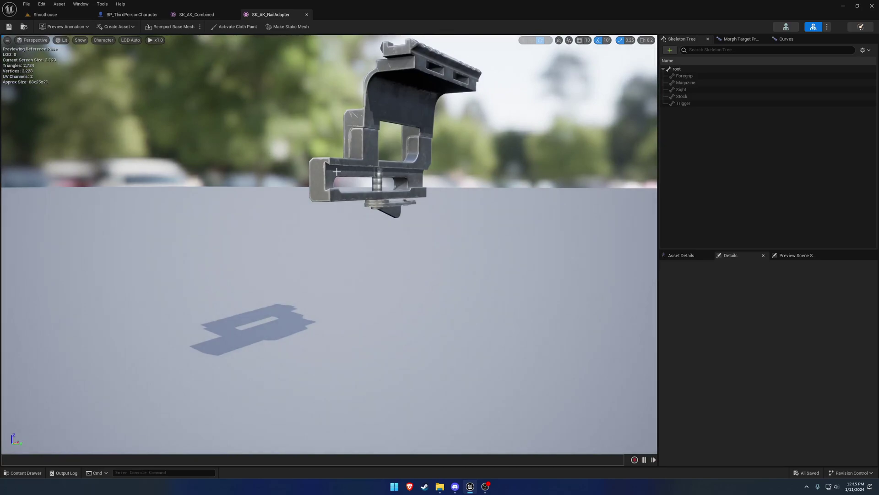
{"action": "middle_click_drag", "start_coordinate": [337, 172], "coordinate": [358, 112]}
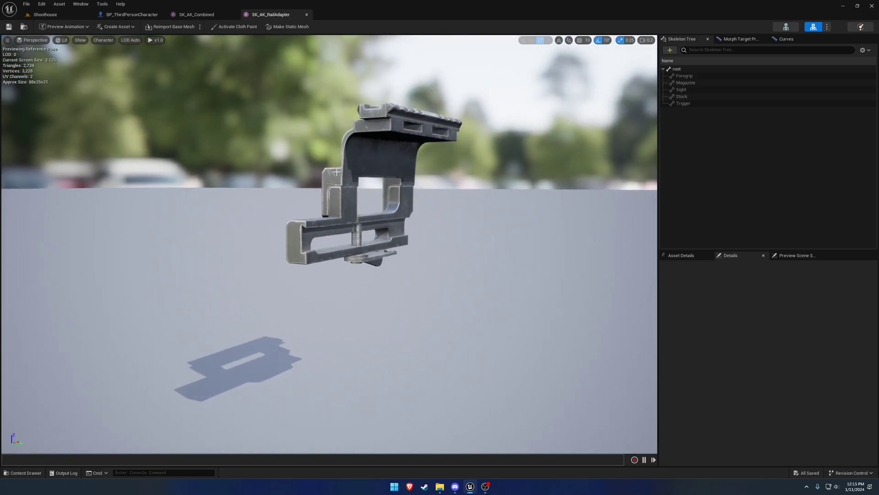
{"action": "left_click", "coordinate": [370, 155]}
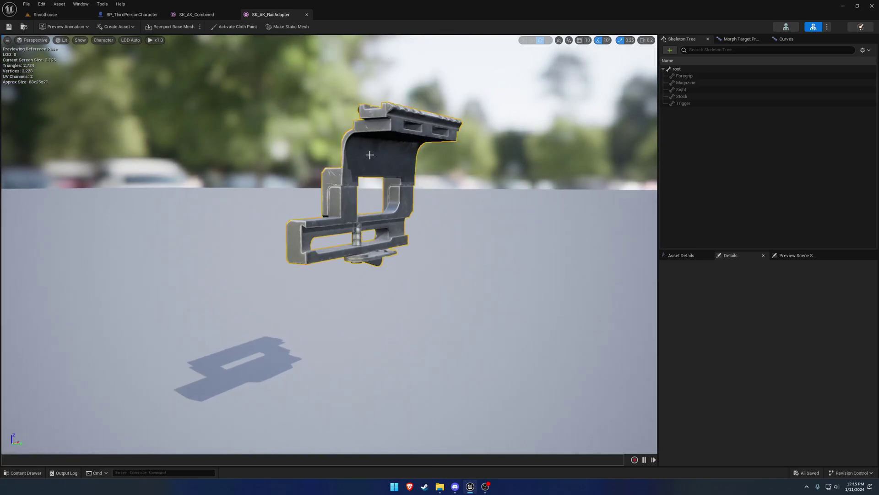
Compare the AK receiver's side with the rail adapter mesh, and close both mesh editors
{"action": "left_click", "coordinate": [197, 14]}
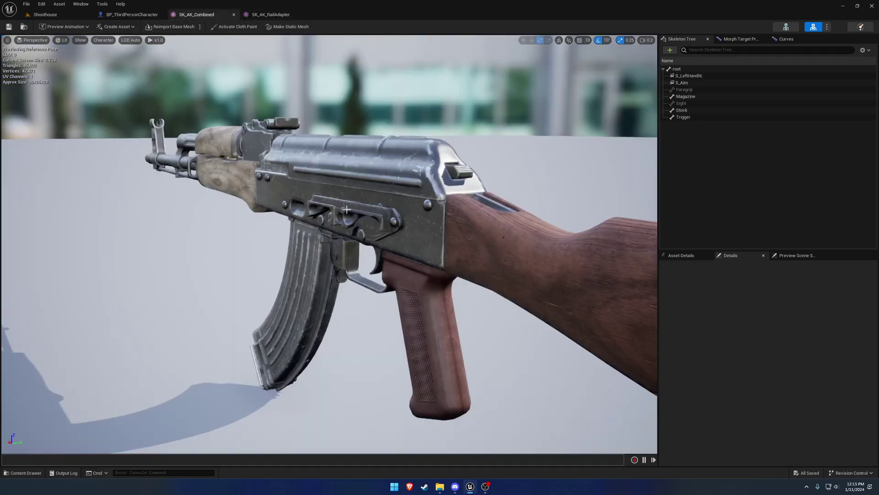
{"action": "middle_click_drag", "start_coordinate": [346, 209], "coordinate": [403, 184]}
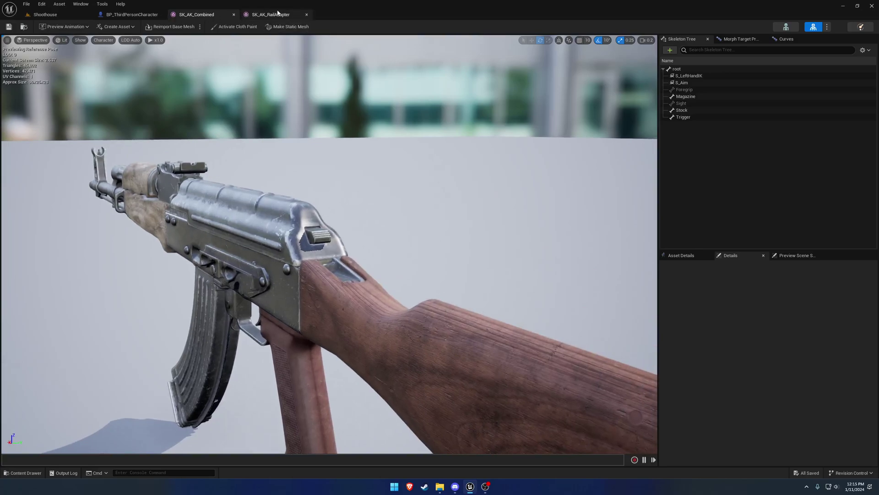
{"action": "left_click", "coordinate": [279, 14]}
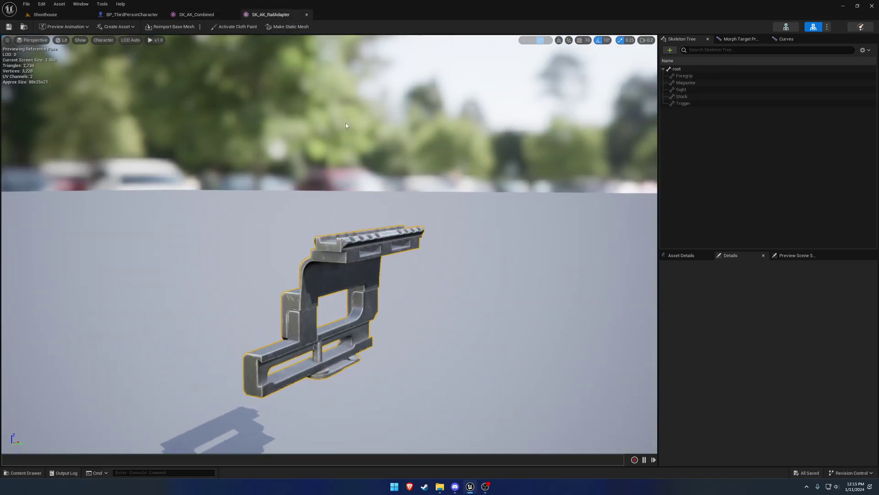
{"action": "left_click", "coordinate": [306, 15]}
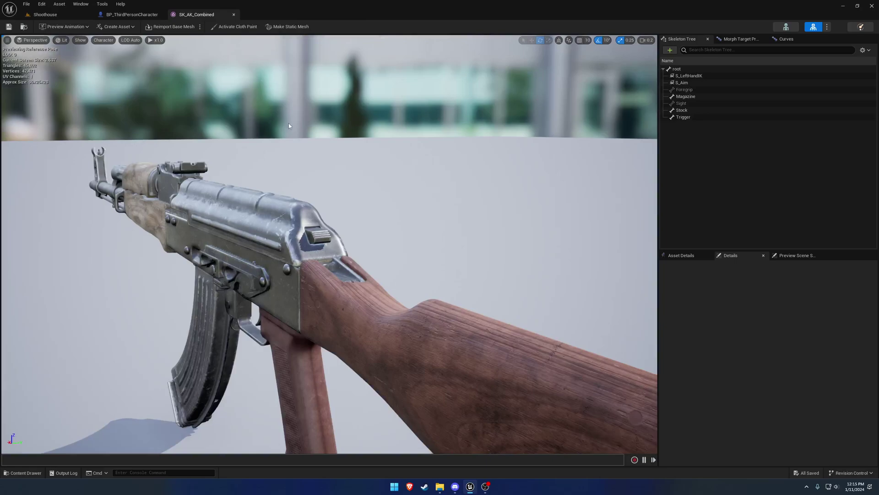
{"action": "left_click", "coordinate": [234, 16]}
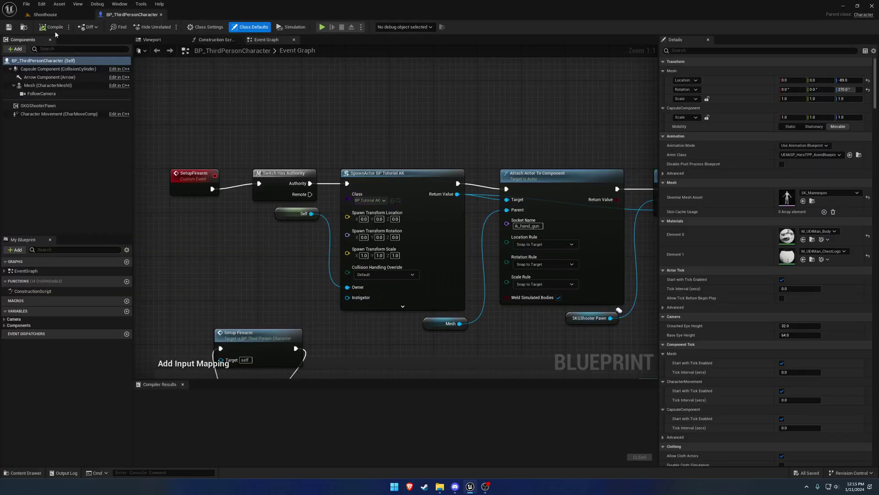
Play the Shoothouse level, aim the AK in first person, and stop the play session
{"action": "left_click", "coordinate": [45, 14]}
{"action": "left_click", "coordinate": [168, 26]}
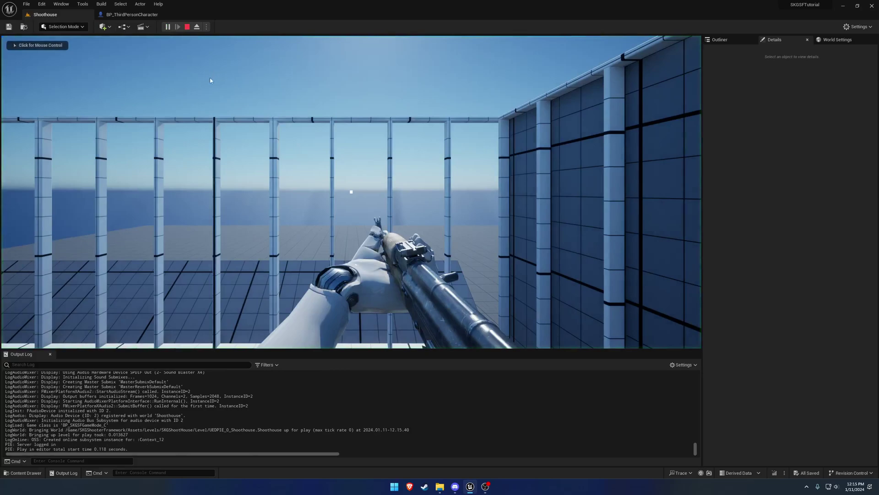
{"action": "right_click", "coordinate": [351, 192]}
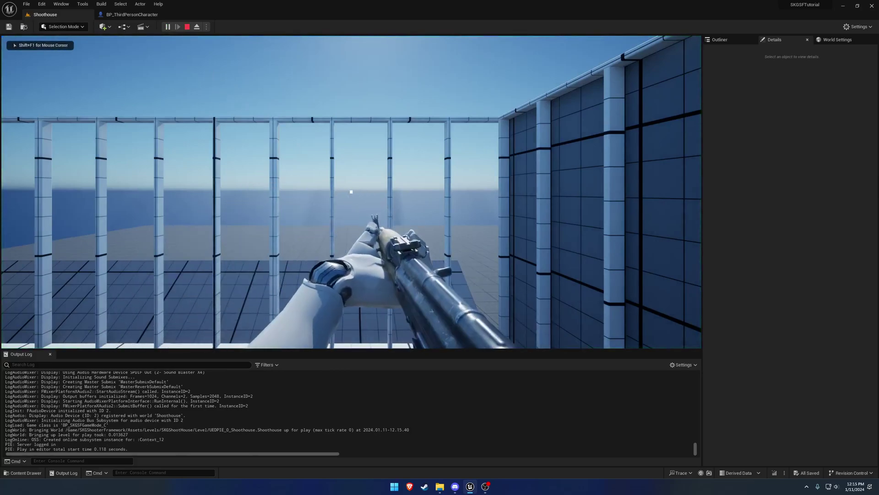
{"action": "key", "text": "Escape"}
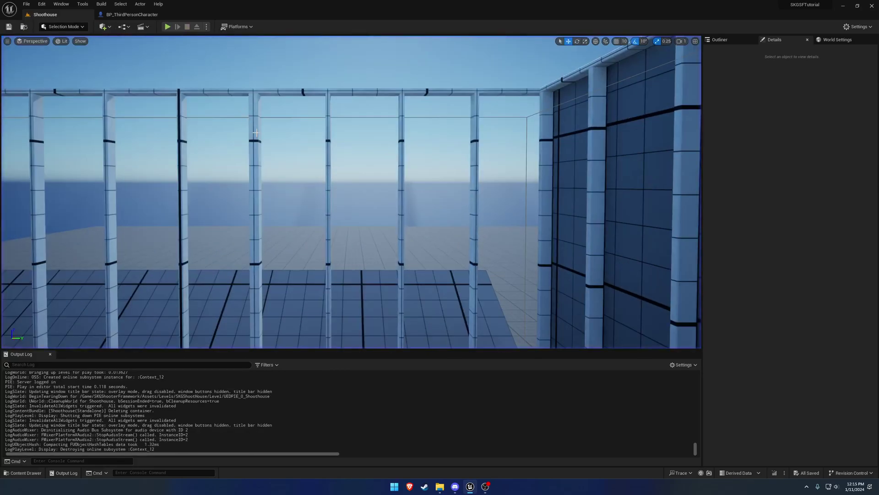
Open the BP_TutorialAK blueprint from Tutorial/TutorialBlueprints and select its SkeletalMesh component
{"action": "key", "text": "ctrl+space"}
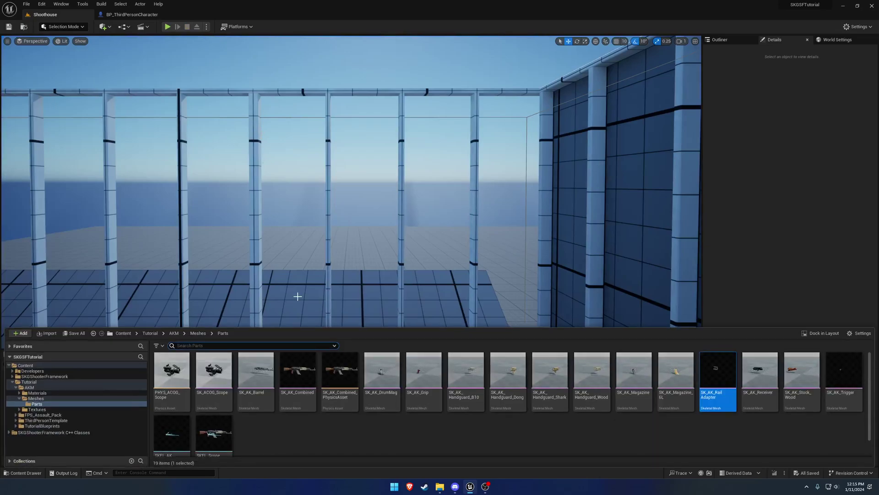
{"action": "left_click", "coordinate": [151, 332]}
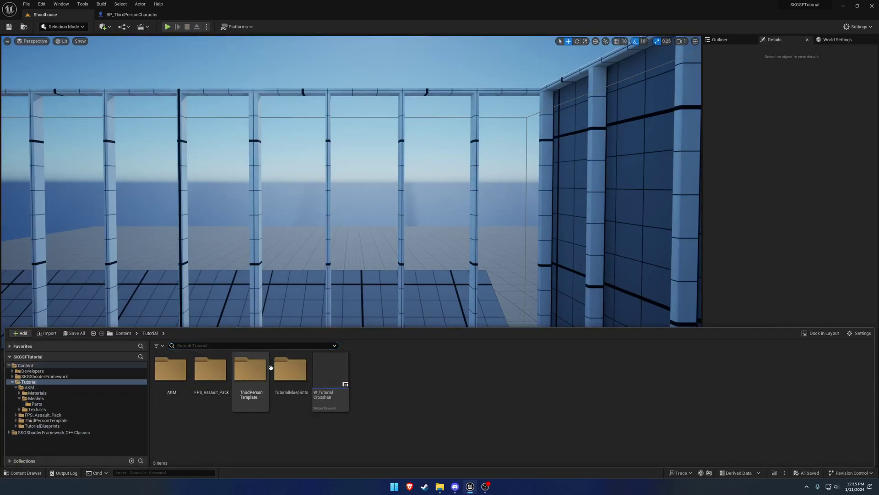
{"action": "left_click", "coordinate": [283, 368]}
{"action": "double_click", "coordinate": [283, 368]}
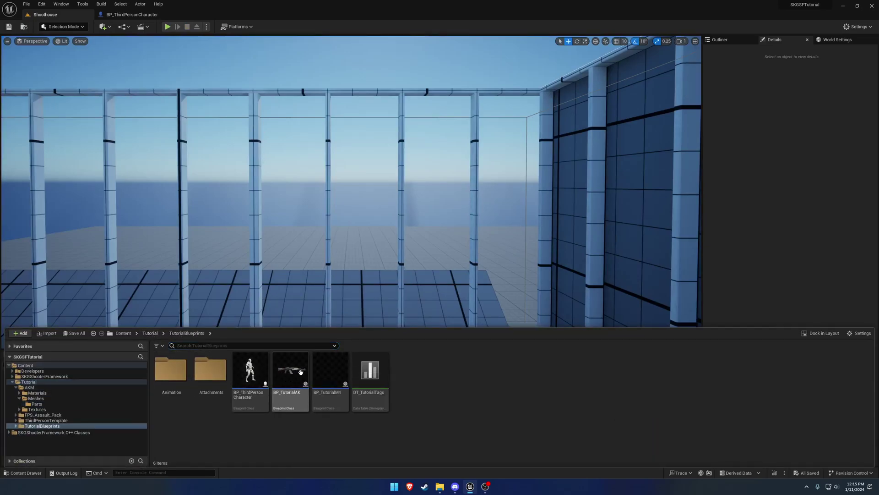
{"action": "double_click", "coordinate": [287, 369]}
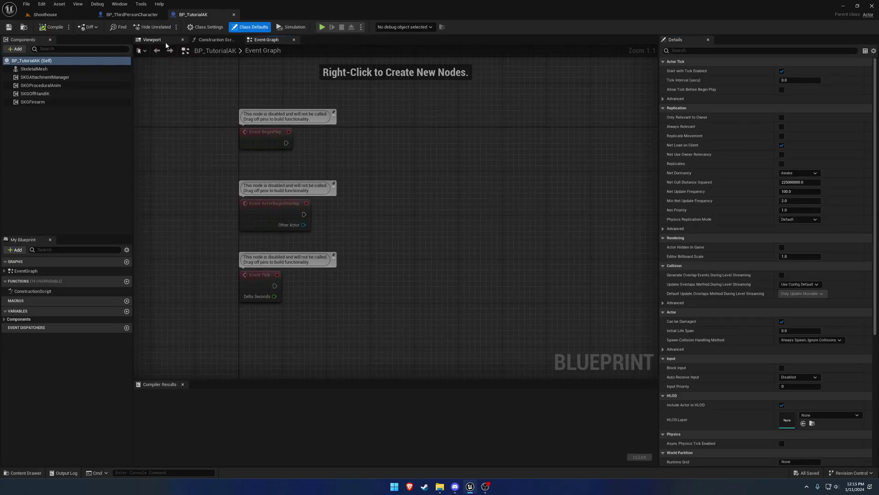
{"action": "left_click", "coordinate": [70, 70]}
Create an M4 folder in TutorialBlueprints/Attachments and move the carrying handle and M4 muzzle blueprints into it
{"action": "key", "text": "ctrl+space"}
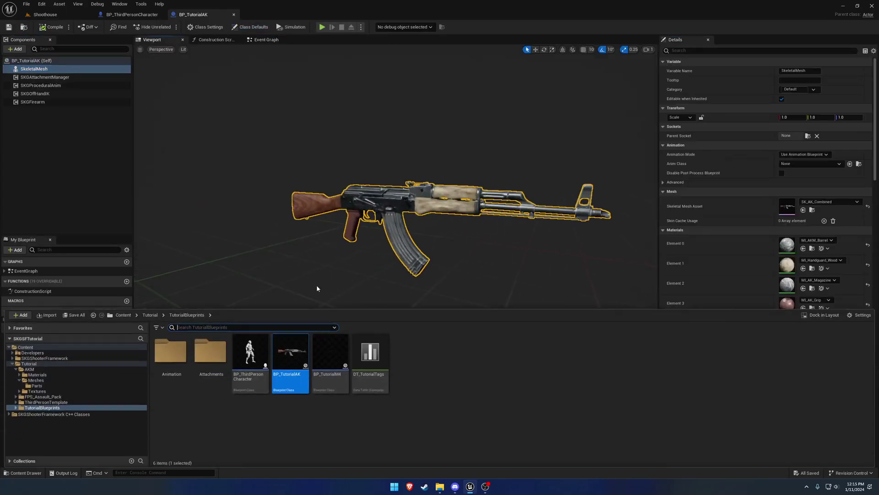
{"action": "double_click", "coordinate": [210, 362]}
{"action": "right_click", "coordinate": [298, 382]}
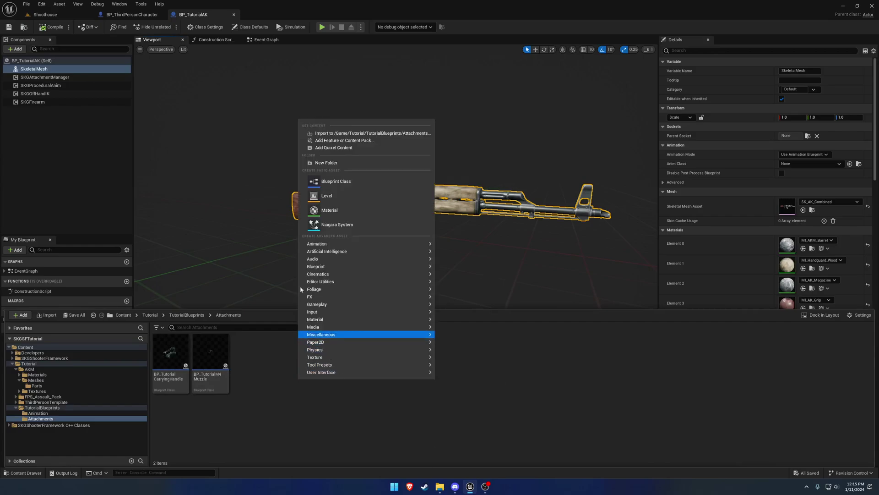
{"action": "left_click", "coordinate": [348, 163]}
{"action": "type", "text": "M4"}
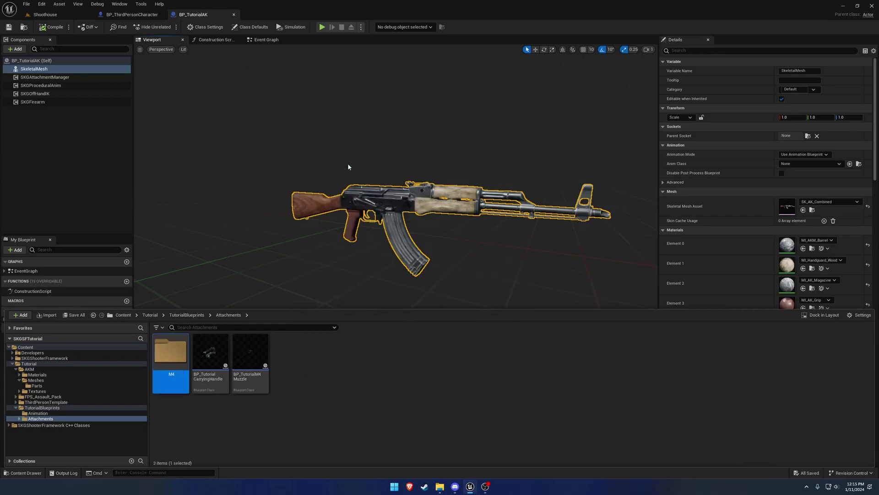
{"action": "key", "text": "Return"}
{"action": "left_click", "coordinate": [206, 354], "text": "ctrl"}
{"action": "left_click_drag", "start_coordinate": [211, 353], "coordinate": [174, 362]}
{"action": "left_click", "coordinate": [188, 371]}
Create an AK folder beside the M4 folder in Attachments and open it
{"action": "right_click", "coordinate": [286, 356]}
{"action": "left_click", "coordinate": [331, 142]}
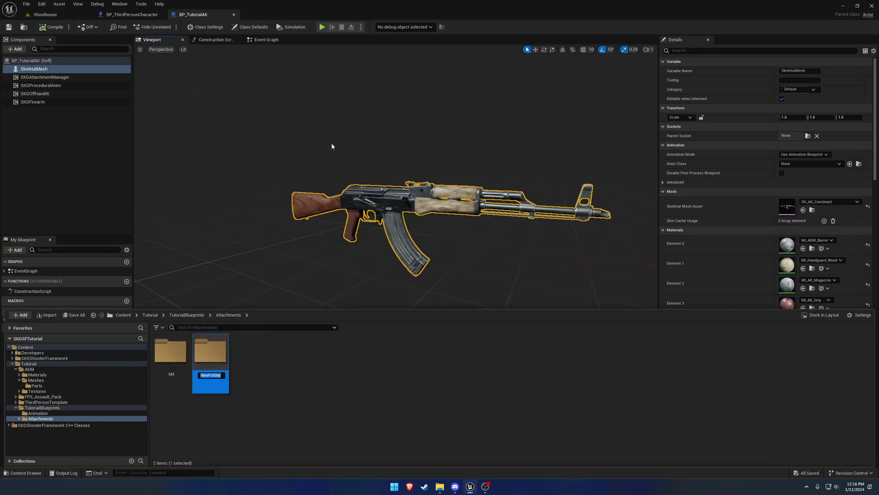
{"action": "type", "text": "AK"}
{"action": "key", "text": "Return"}
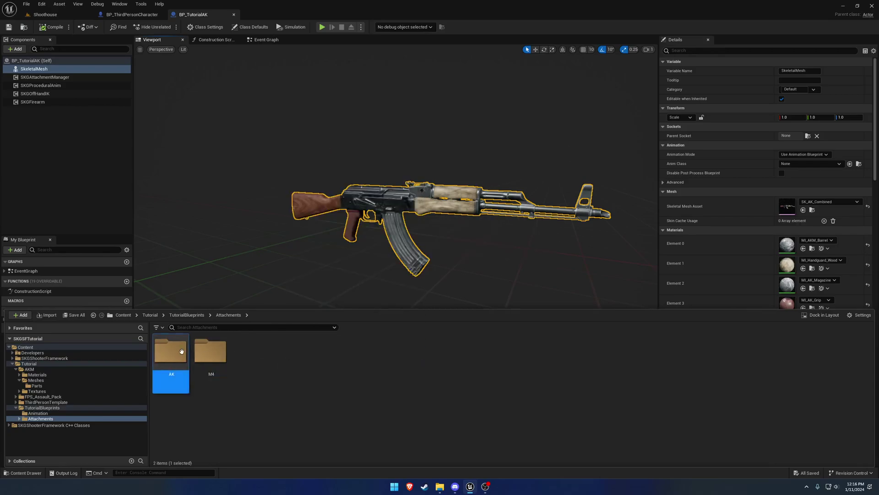
{"action": "double_click", "coordinate": [182, 352]}
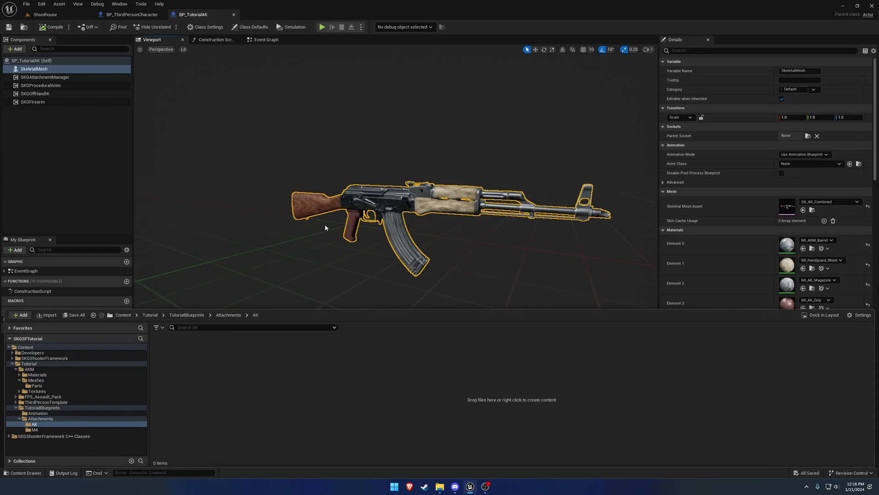
Add an SKGAttachment component to BP_TutorialAK and name it SKGAttachment_RailMount
{"action": "right_click_drag", "start_coordinate": [345, 214], "coordinate": [366, 204]}
{"action": "scroll", "coordinate": [345, 215], "scroll_direction": "down", "scroll_amount": 2}
{"action": "right_click_drag", "start_coordinate": [422, 214], "coordinate": [423, 195]}
{"action": "scroll", "coordinate": [438, 195], "scroll_direction": "down", "scroll_amount": 5}
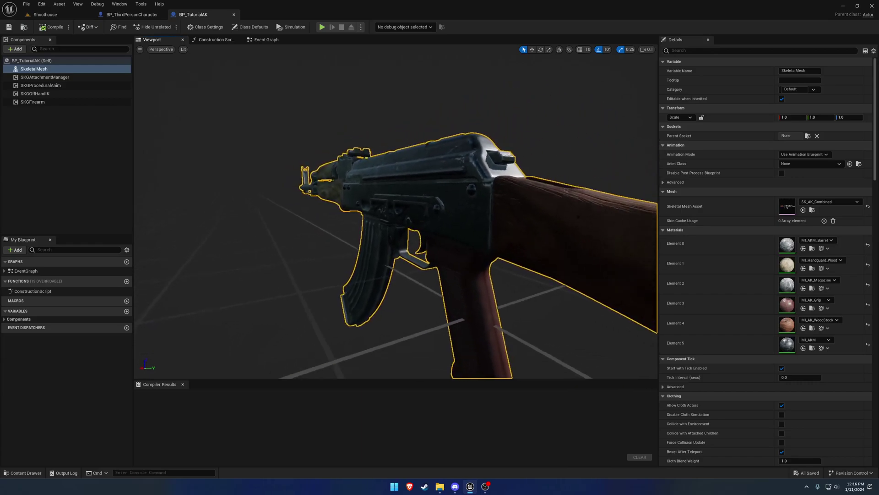
{"action": "left_click", "coordinate": [18, 50]}
{"action": "type", "text": "attach"}
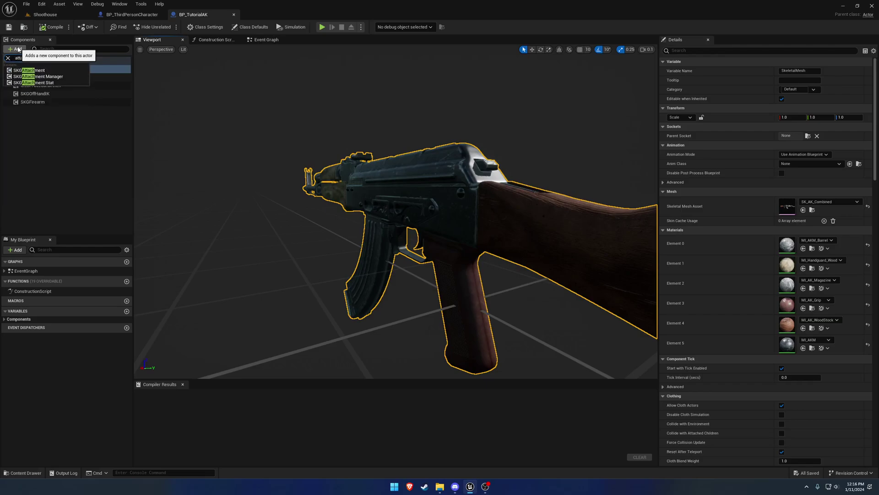
{"action": "left_click", "coordinate": [45, 72]}
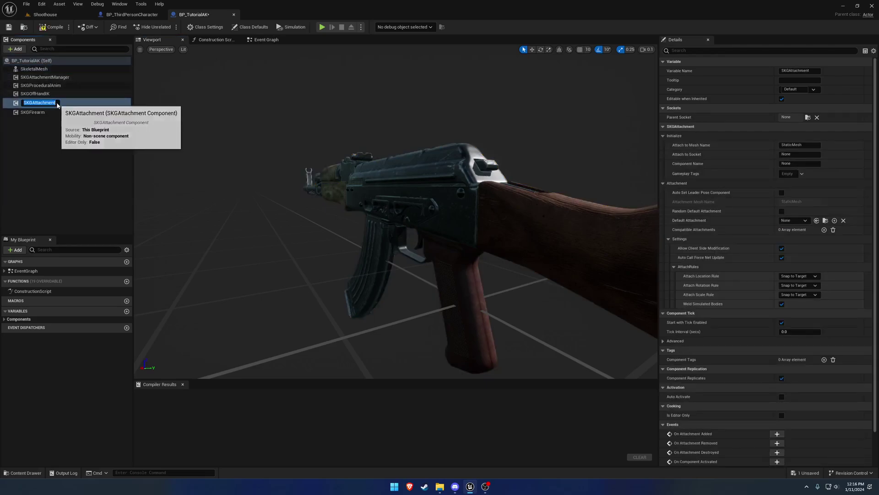
{"action": "key", "text": "Right"}
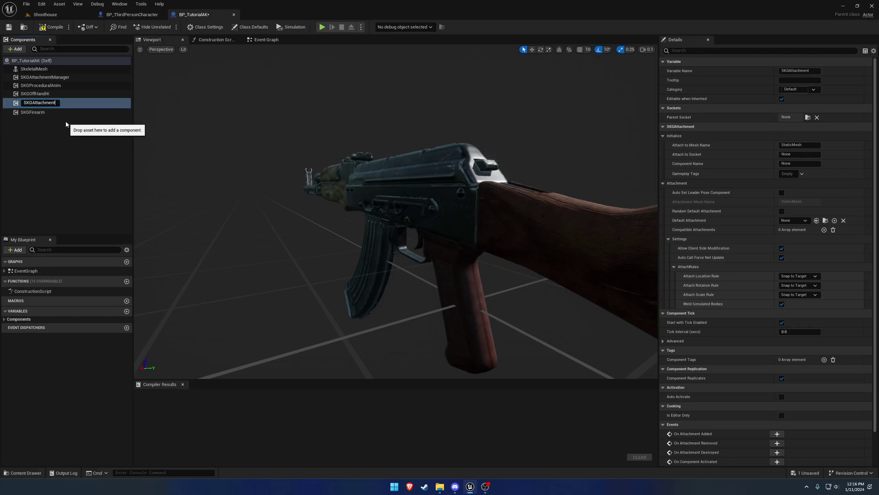
{"action": "type", "text": "_RailMount"}
{"action": "key", "text": "Return"}
Set the rail mount component's Attach to Mesh Name to SkeletalMesh
{"action": "left_click_drag", "start_coordinate": [243, 172], "coordinate": [229, 173]}
{"action": "right_click_drag", "start_coordinate": [333, 161], "coordinate": [421, 160]}
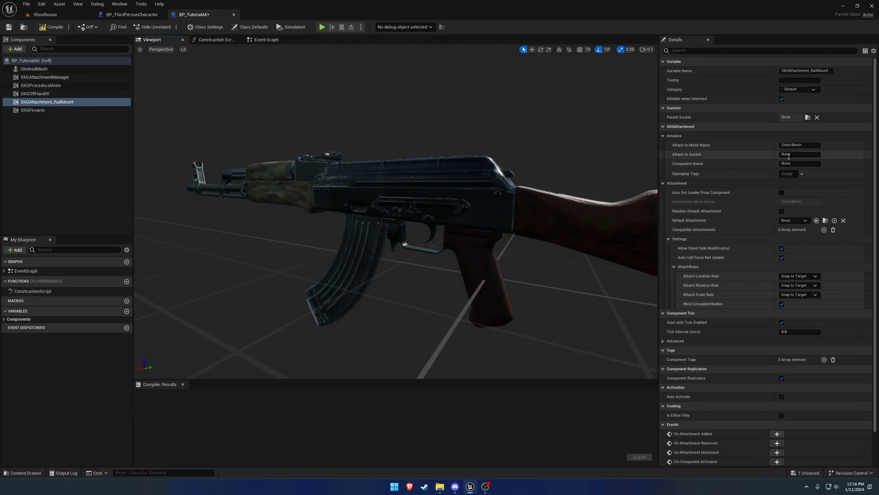
{"action": "left_click", "coordinate": [799, 144]}
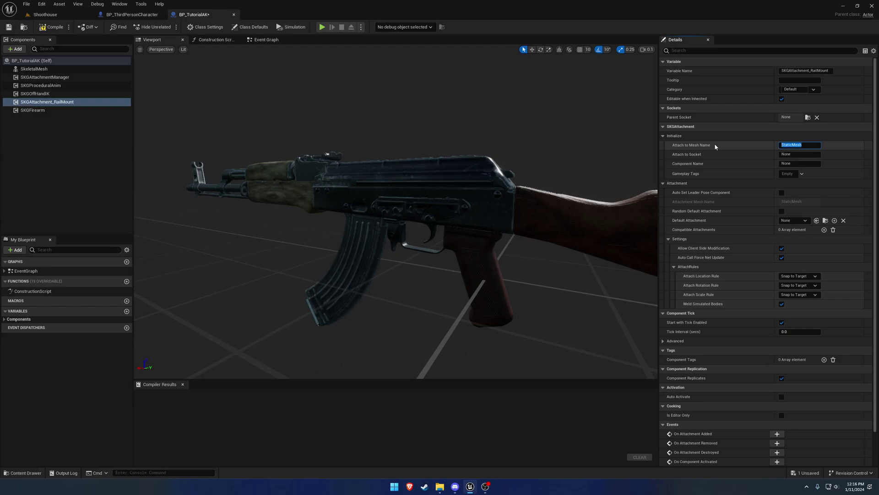
{"action": "type", "text": "SkeletalMesh"}
{"action": "key", "text": "Return"}
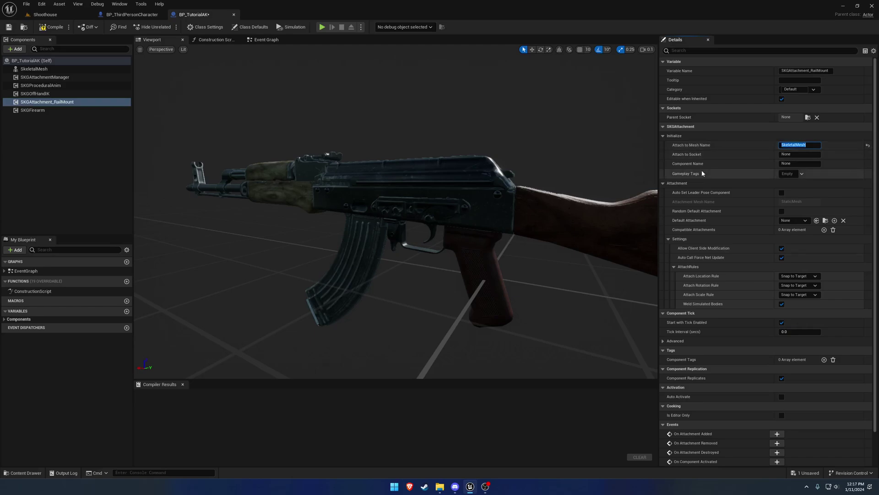
Set the rail mount component's Attach to Socket to S_Attach_PicRailMount and copy that socket name
{"action": "left_click", "coordinate": [797, 155]}
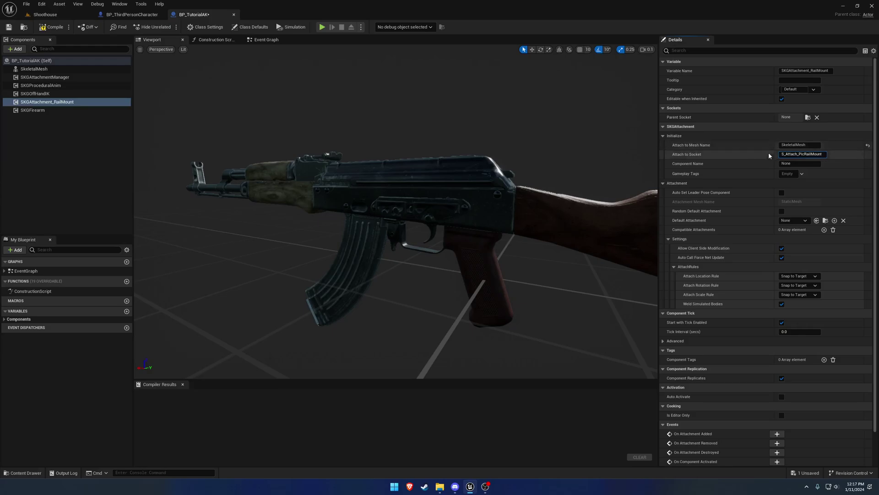
{"action": "double_click", "coordinate": [803, 155]}
{"action": "key", "text": "ctrl+c"}
{"action": "left_click", "coordinate": [732, 157]}
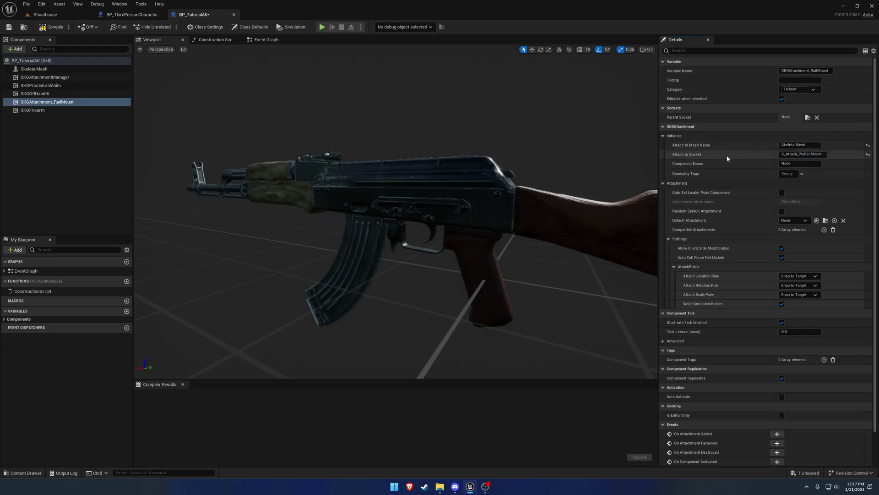
Open the SK_AK_Combined mesh and add a socket named S_Attach_PicRailMount to its root bone
{"action": "left_click", "coordinate": [437, 178]}
{"action": "double_click", "coordinate": [787, 207]}
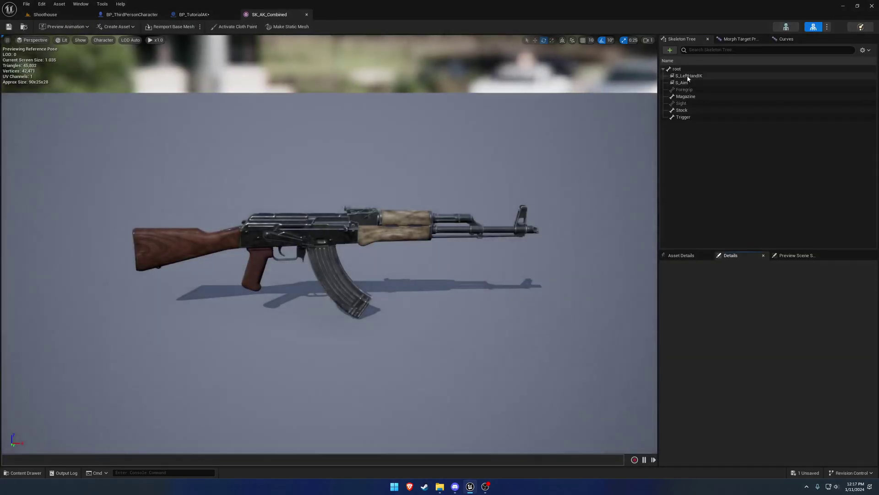
{"action": "left_click", "coordinate": [687, 76]}
{"action": "right_click", "coordinate": [689, 69]}
{"action": "left_click", "coordinate": [714, 96]}
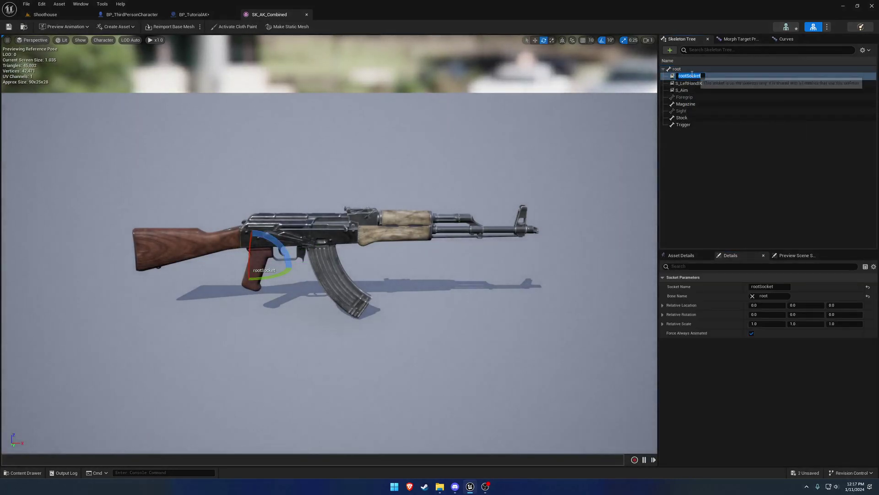
{"action": "key", "text": "ctrl+v"}
{"action": "key", "text": "Return"}
{"action": "right_click", "coordinate": [730, 77]}
{"action": "mouse_move", "coordinate": [736, 160]}
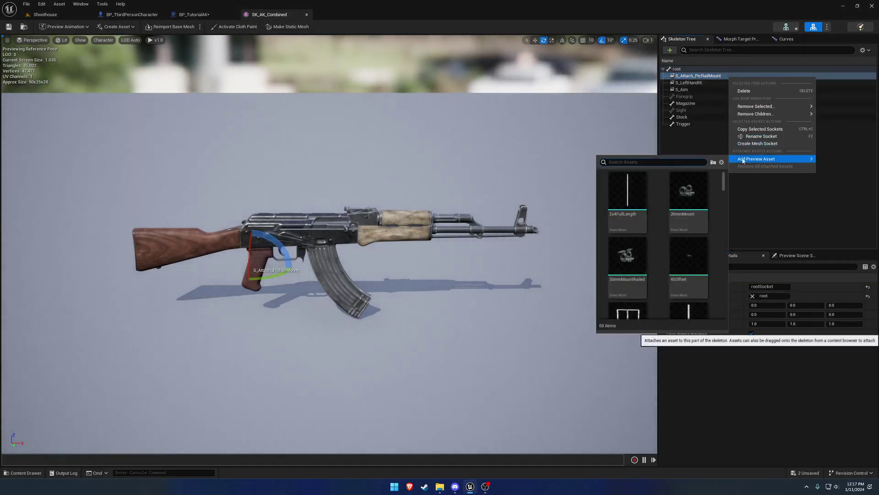
{"action": "type", "text": "pic"}
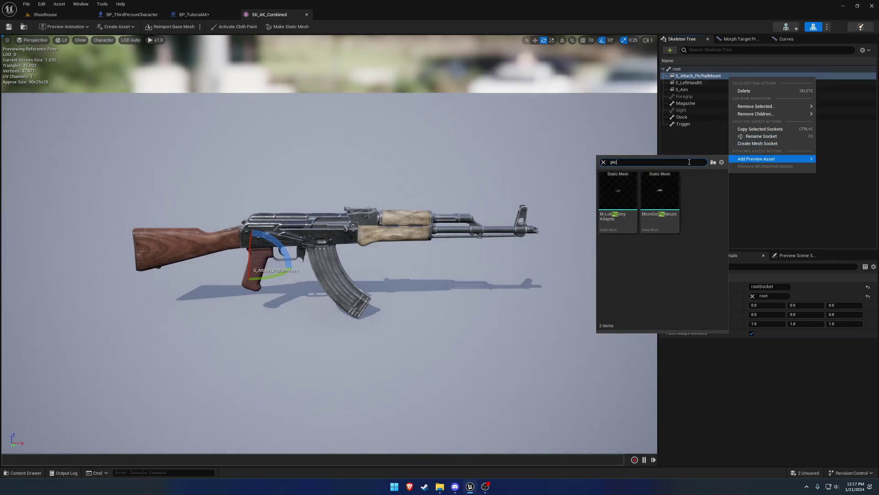
{"action": "key", "text": "BackSpace"}
Locate the SK_AK_RailAdapter mesh and add it as the preview asset on the S_Attach_PicRailMount socket
{"action": "left_click", "coordinate": [23, 27]}
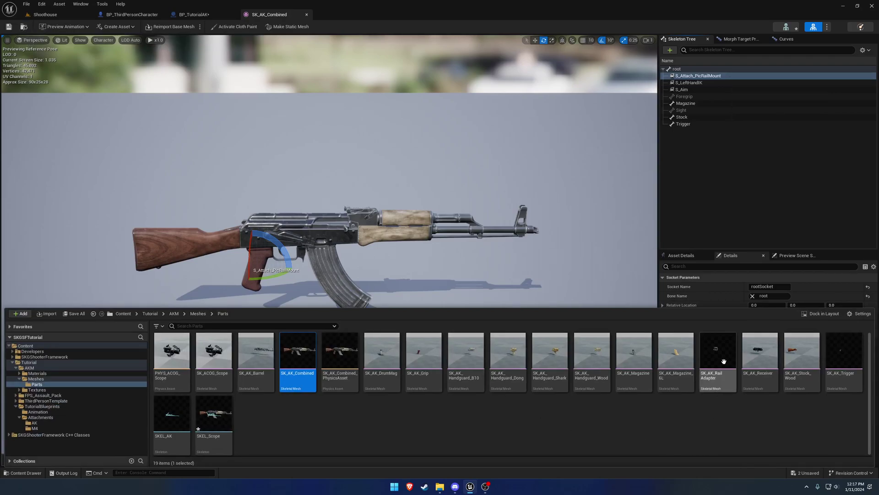
{"action": "left_click", "coordinate": [717, 373]}
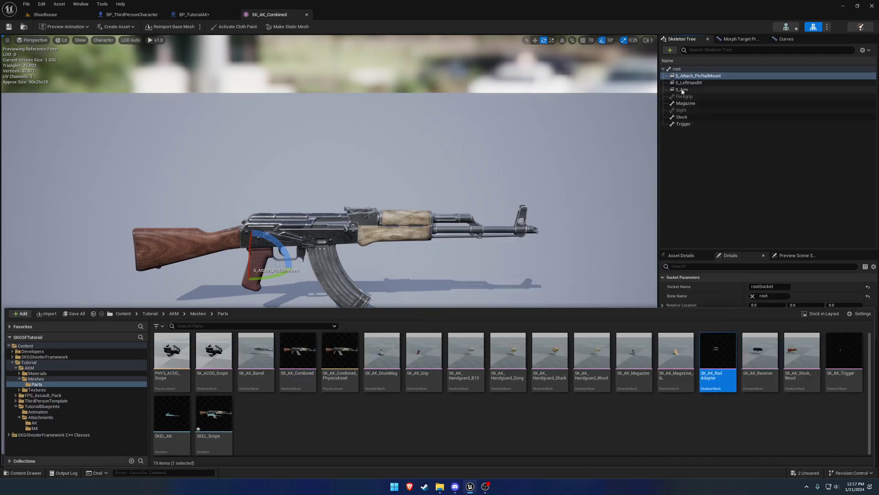
{"action": "right_click", "coordinate": [691, 77]}
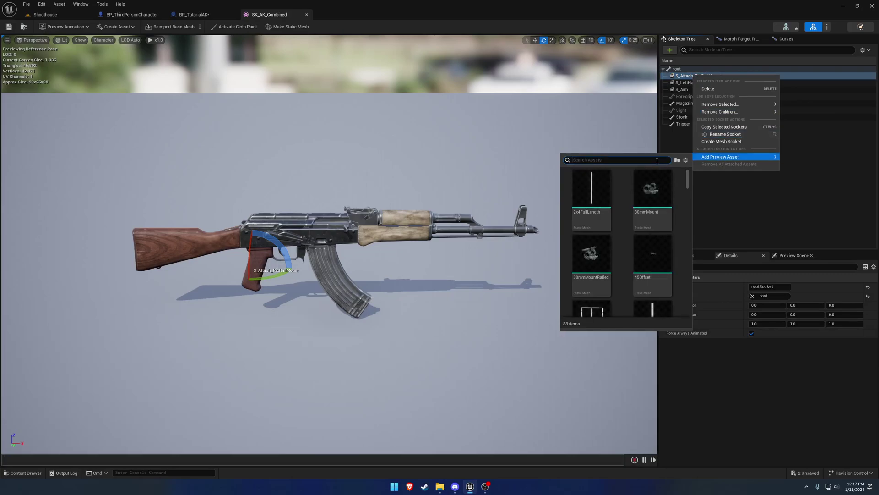
{"action": "type", "text": "railad"}
{"action": "left_click", "coordinate": [591, 193]}
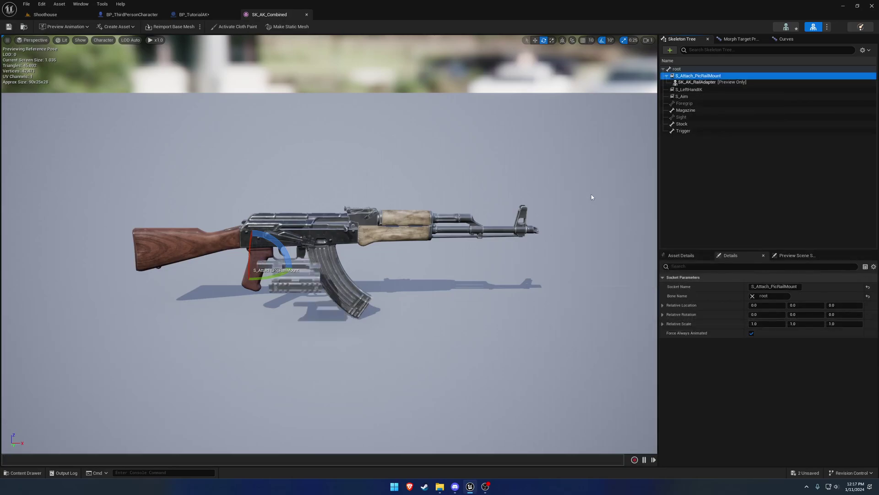
Rotate the S_Attach_PicRailMount socket -90 degrees about X so the rail adapter stands upright on the AK
{"action": "scroll", "coordinate": [591, 194], "scroll_direction": "up", "scroll_amount": 5}
{"action": "key", "text": "a"}
{"action": "right_click_drag", "start_coordinate": [410, 265], "coordinate": [575, 278]}
{"action": "scroll", "coordinate": [410, 265], "scroll_direction": "down", "scroll_amount": 2}
{"action": "left_click_drag", "start_coordinate": [355, 220], "coordinate": [369, 242]}
Examine the rail adapter's fit on the AK receiver from several sides
{"action": "key", "text": "a"}
{"action": "right_click_drag", "start_coordinate": [369, 243], "coordinate": [376, 215]}
{"action": "scroll", "coordinate": [369, 243], "scroll_direction": "down", "scroll_amount": 4}
{"action": "key", "text": "w"}
{"action": "key", "text": "d"}
{"action": "key", "text": "w"}
{"action": "key", "text": "w"}
{"action": "key", "text": "q"}
{"action": "key", "text": "a"}
{"action": "key", "text": "s"}
{"action": "key", "text": "s"}
{"action": "key", "text": "a"}
{"action": "key", "text": "d"}
{"action": "key", "text": "s"}
{"action": "key", "text": "a"}
{"action": "key", "text": "a"}
{"action": "key", "text": "d"}
{"action": "key", "text": "d"}
{"action": "key", "text": "w"}
{"action": "right_click_drag", "start_coordinate": [434, 214], "coordinate": [416, 226]}
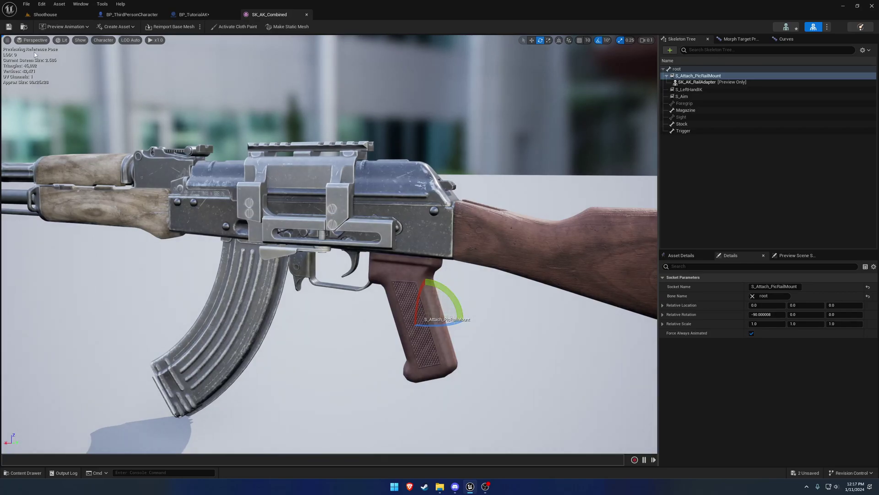
In BP_TutorialAK, set the SKGAttachment_RailMount component's Component Name to Rail Attachments
{"action": "left_click", "coordinate": [194, 15]}
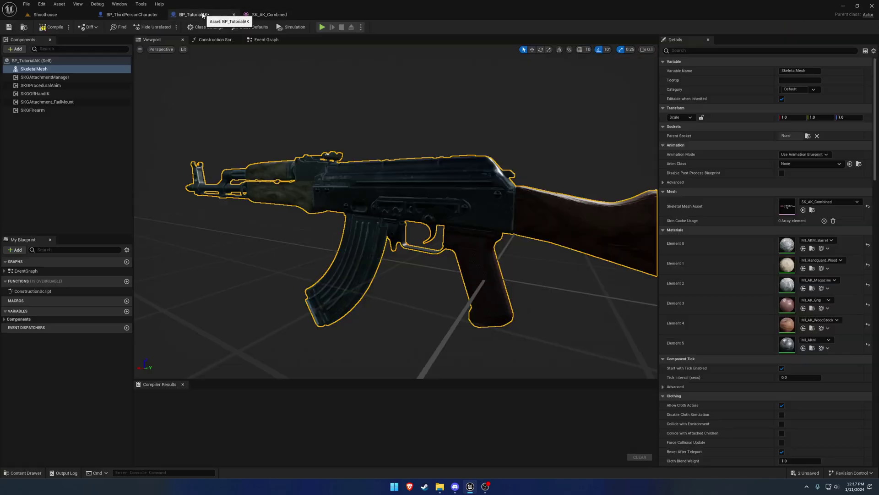
{"action": "left_click", "coordinate": [70, 102]}
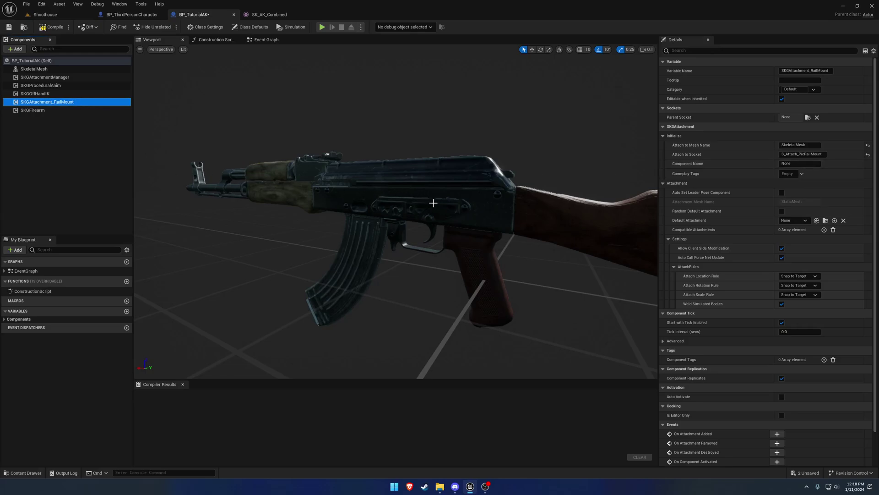
{"action": "left_click", "coordinate": [769, 164]}
{"action": "type", "text": "Rail Attachments"}
{"action": "key", "text": "Return"}
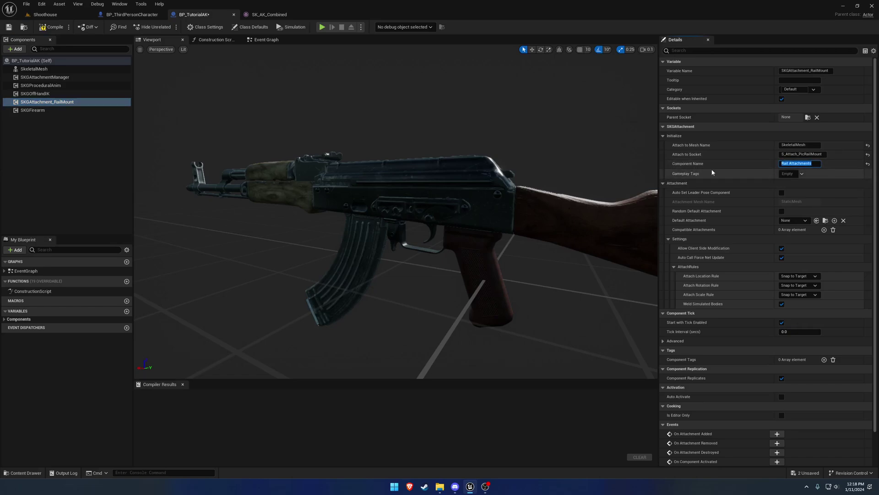
{"action": "left_click", "coordinate": [718, 182]}
{"action": "left_click", "coordinate": [717, 183]}
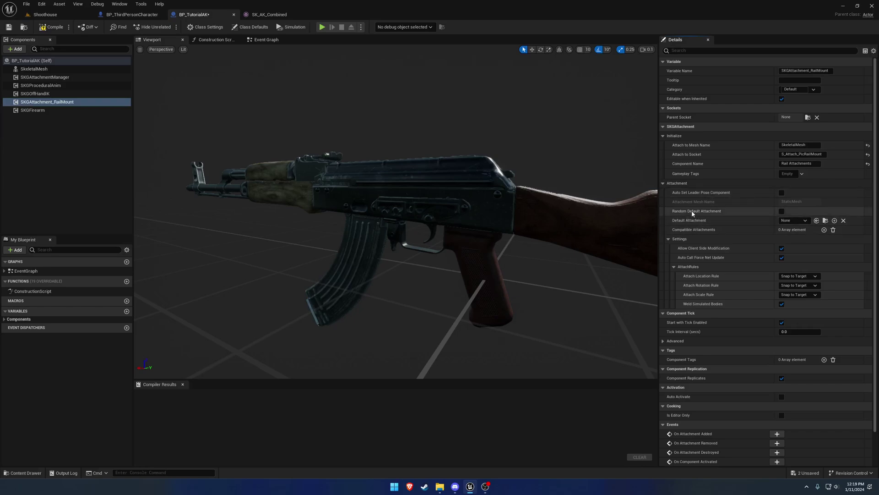
{"action": "mouse_move", "coordinate": [704, 213]}
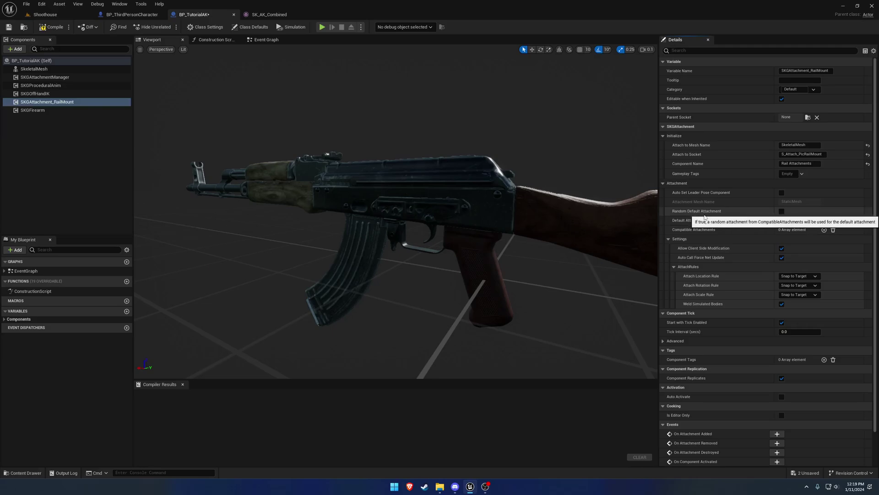
{"action": "mouse_move", "coordinate": [707, 234]}
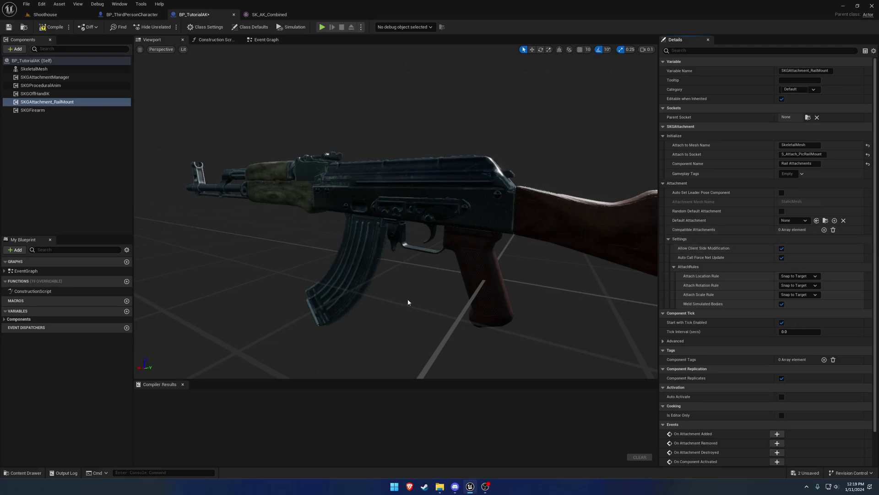
Create an SKGPDAAttachmentCompatibility data asset named DA_AKSideRail in the Attachments AK folder
{"action": "key", "text": "ctrl+space"}
{"action": "key", "text": "alt+Left"}
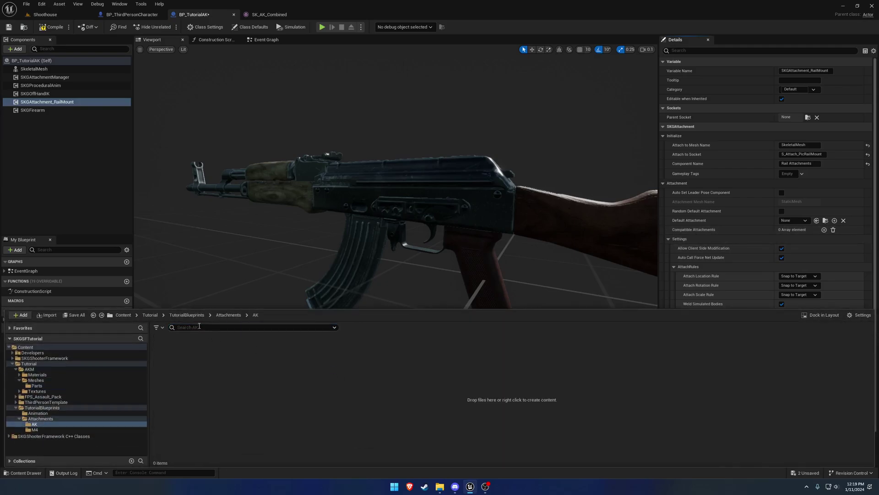
{"action": "right_click", "coordinate": [284, 373]}
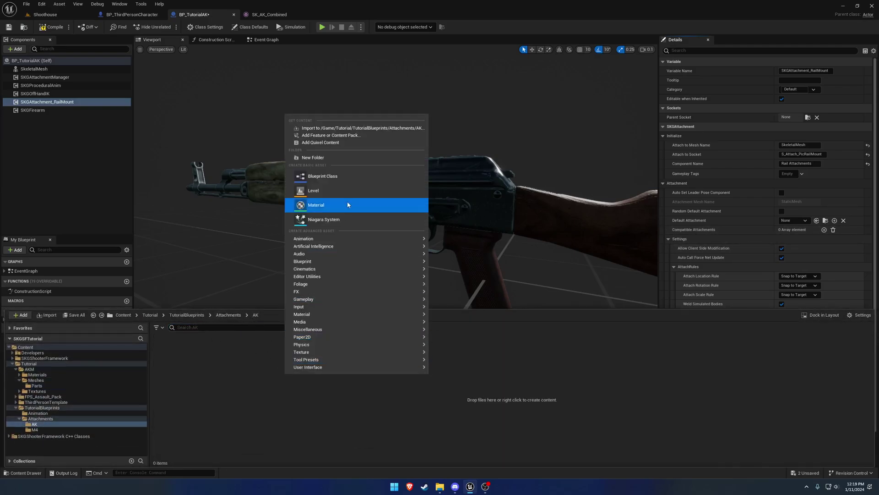
{"action": "mouse_move", "coordinate": [367, 257]}
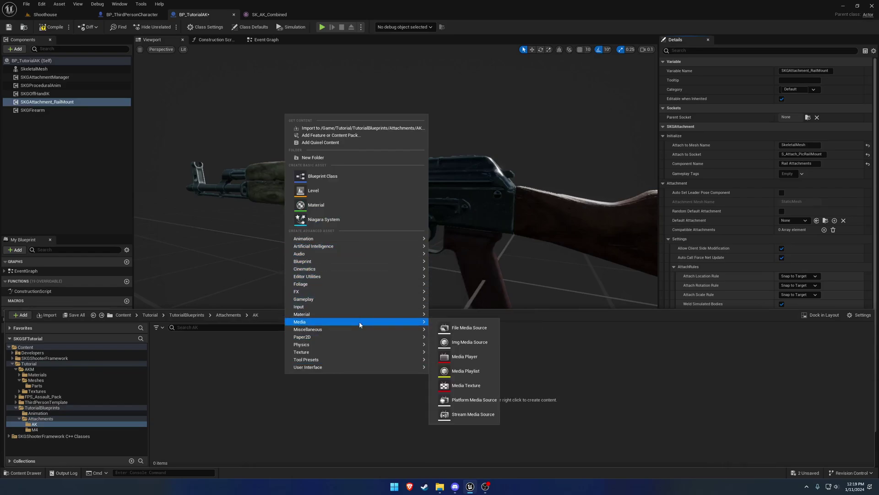
{"action": "mouse_move", "coordinate": [360, 329]}
{"action": "left_click", "coordinate": [477, 225]}
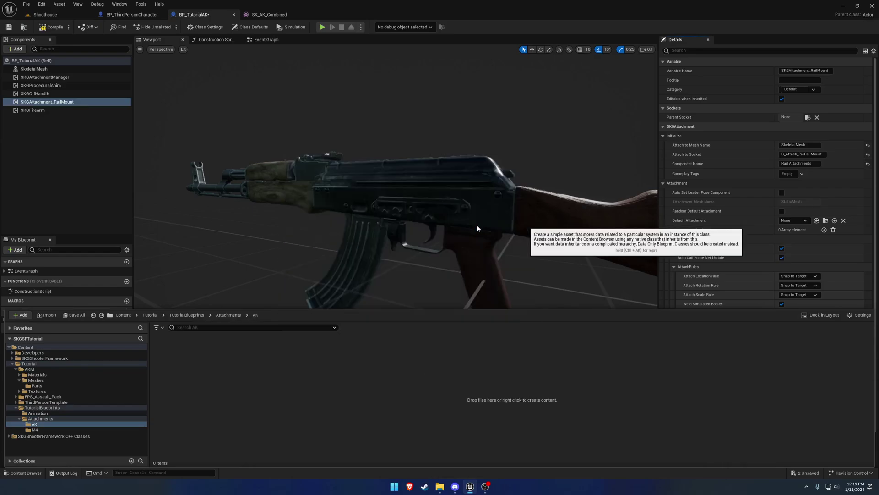
{"action": "type", "text": "skg"}
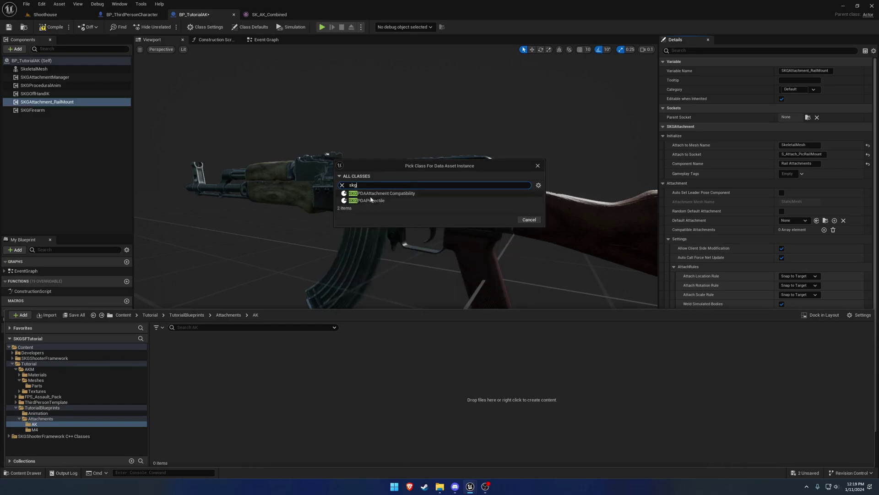
{"action": "left_click", "coordinate": [388, 194]}
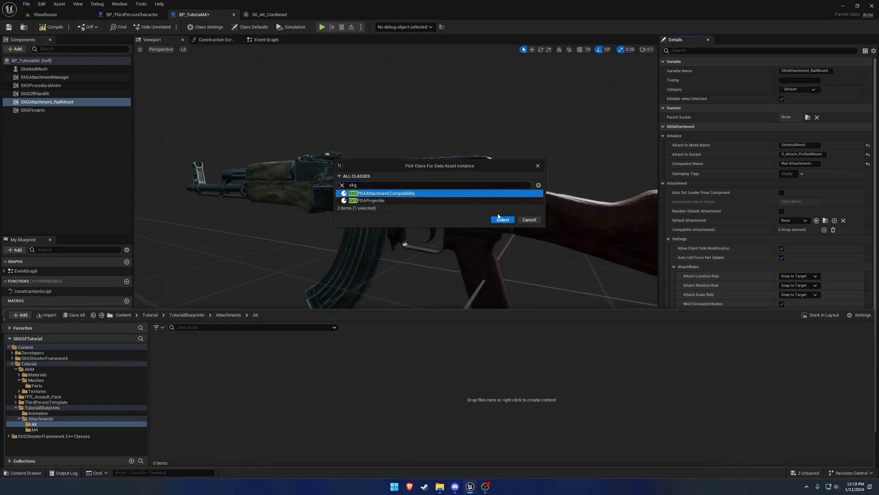
{"action": "left_click", "coordinate": [502, 220]}
{"action": "type", "text": "DA_AK"}
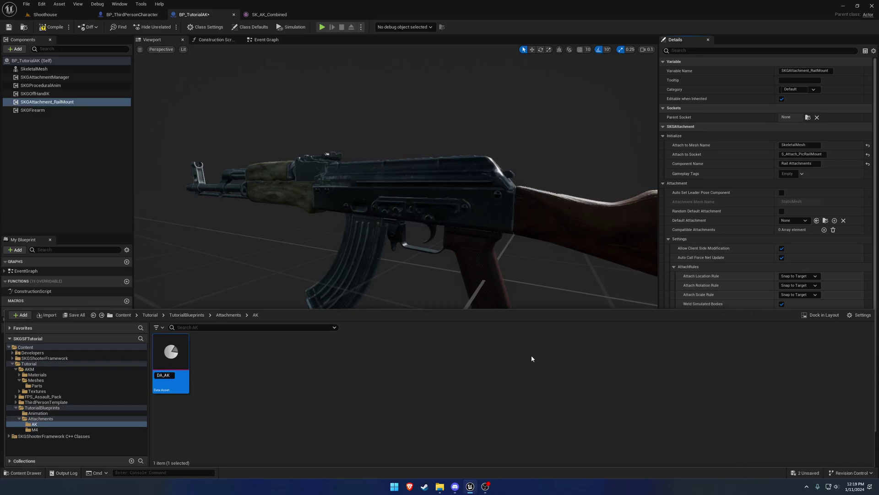
{"action": "type", "text": "SideRail"}
{"action": "key", "text": "Return"}
Add an element to the rail mount component's Compatible Attachments and assign DA_AKSideRail to it
{"action": "left_click", "coordinate": [824, 230]}
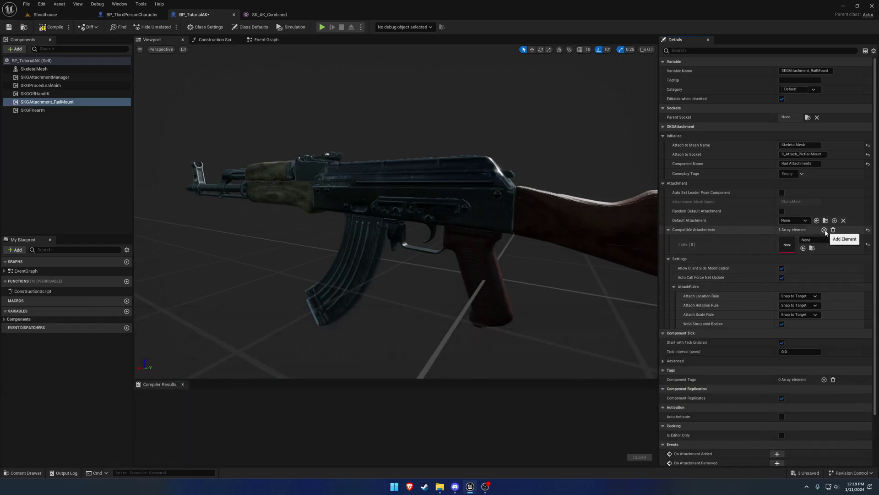
{"action": "left_click", "coordinate": [826, 243]}
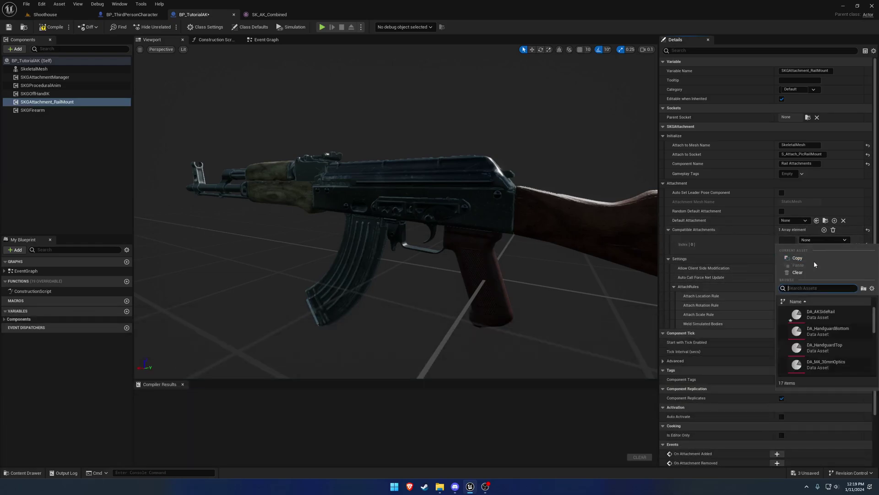
{"action": "left_click", "coordinate": [841, 311]}
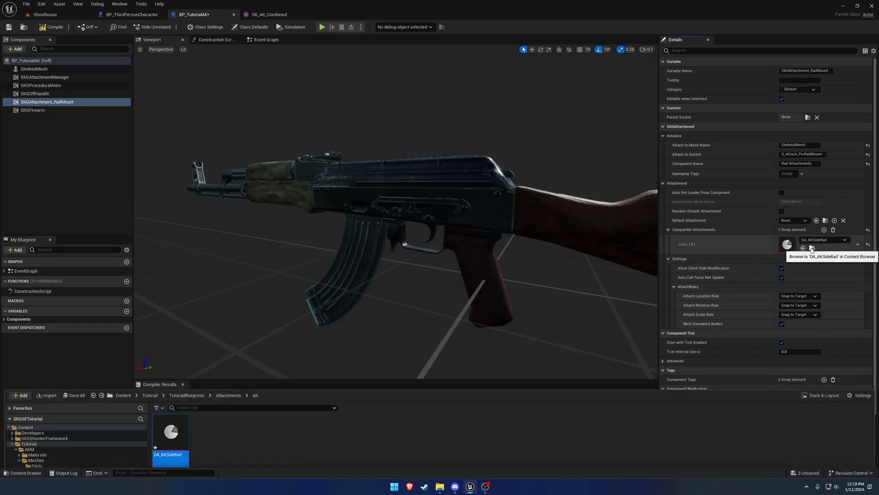
Open DA_AKSideRail docked beside the other editors and add one element to its Attachments array
{"action": "left_click", "coordinate": [811, 248]}
{"action": "double_click", "coordinate": [182, 343]}
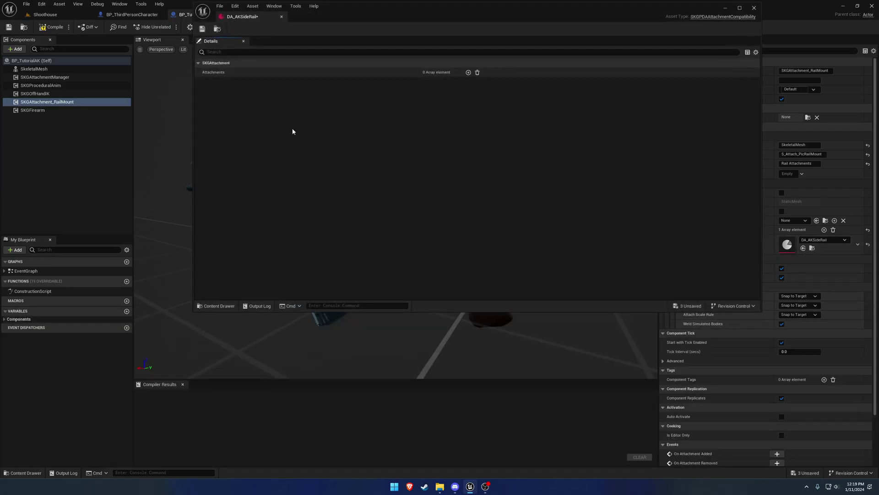
{"action": "left_click_drag", "start_coordinate": [238, 17], "coordinate": [345, 16]}
{"action": "left_click", "coordinate": [399, 70]}
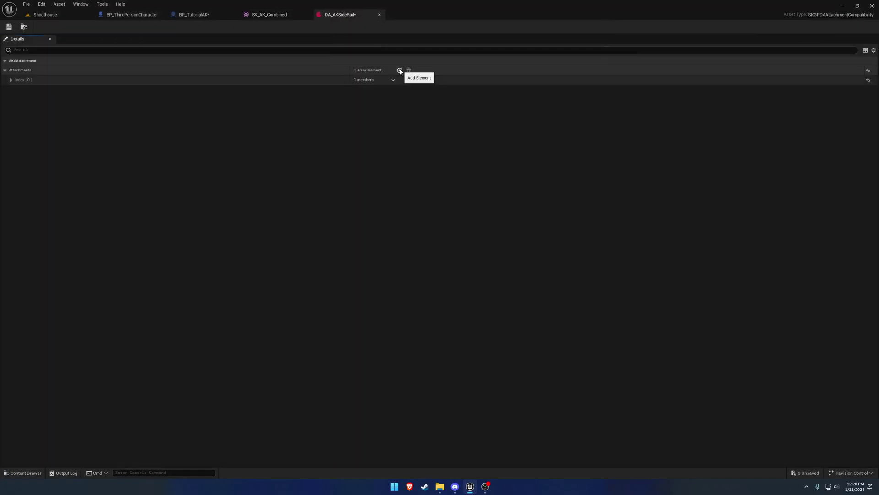
{"action": "left_click", "coordinate": [361, 82]}
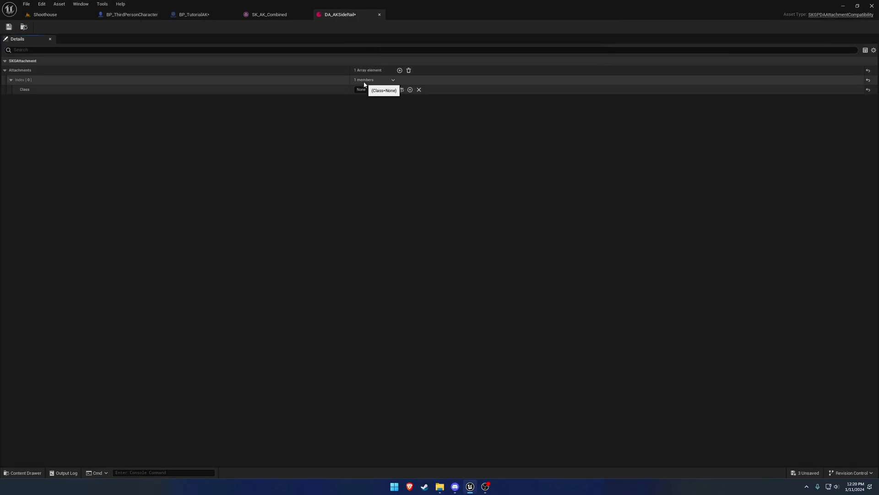
{"action": "left_click", "coordinate": [367, 89]}
Review the rail adapter on the combined mesh, and close DA_AKSideRail to return to the rail mount component in BP_TutorialAK
{"action": "left_click", "coordinate": [269, 14]}
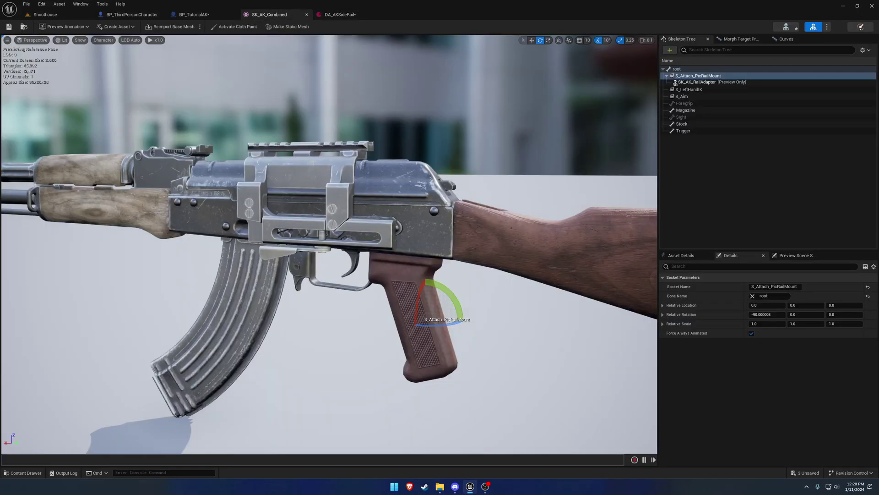
{"action": "left_click", "coordinate": [204, 15]}
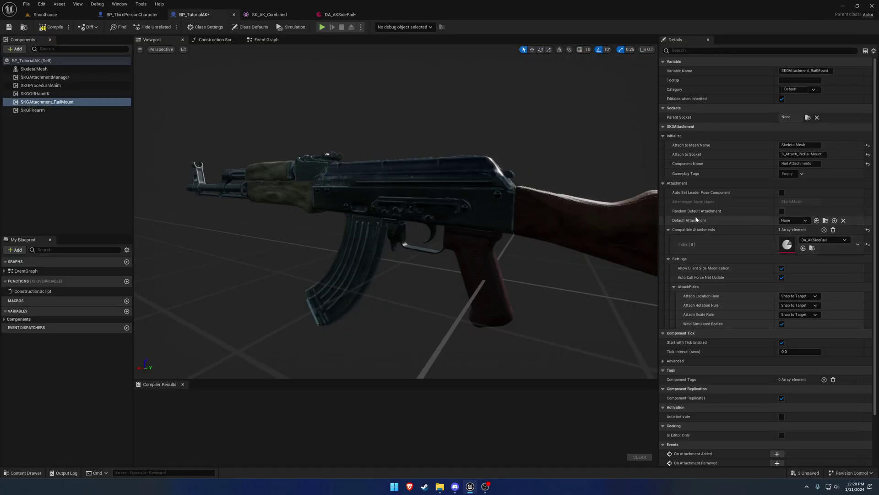
{"action": "double_click", "coordinate": [787, 244]}
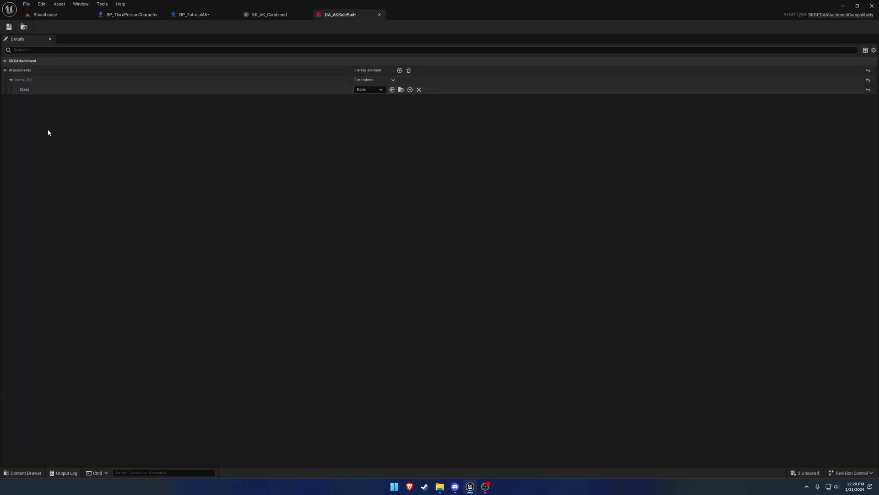
{"action": "left_click", "coordinate": [379, 14]}
{"action": "left_click", "coordinate": [194, 14]}
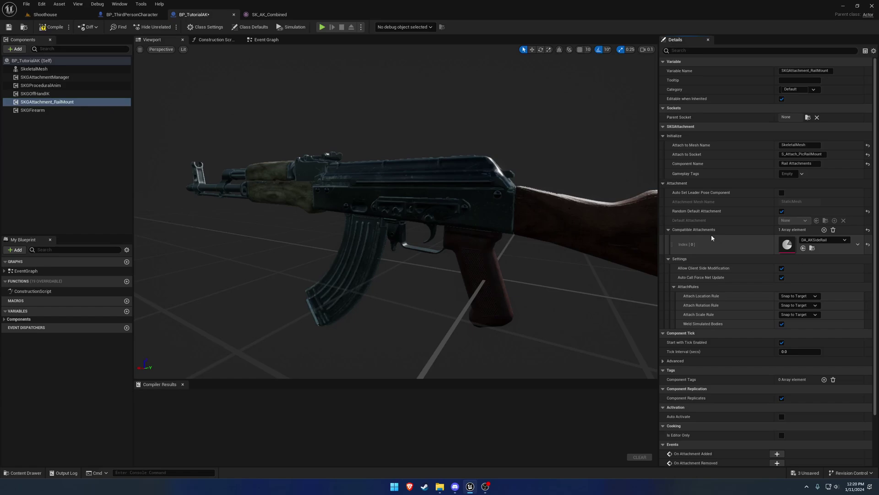
Add a second element to the rail mount's Compatible Attachments and assign DA_M4_30mmOptics to it
{"action": "left_click", "coordinate": [824, 230]}
{"action": "left_click", "coordinate": [812, 260]}
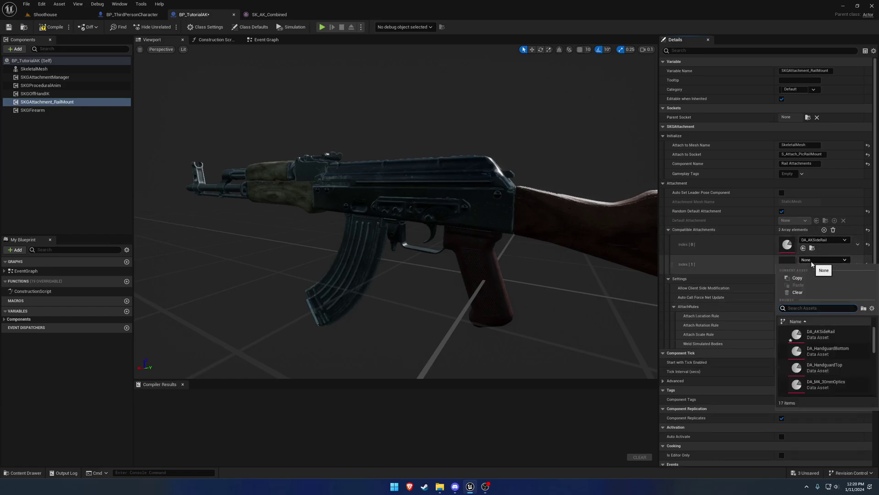
{"action": "type", "text": "30mm"}
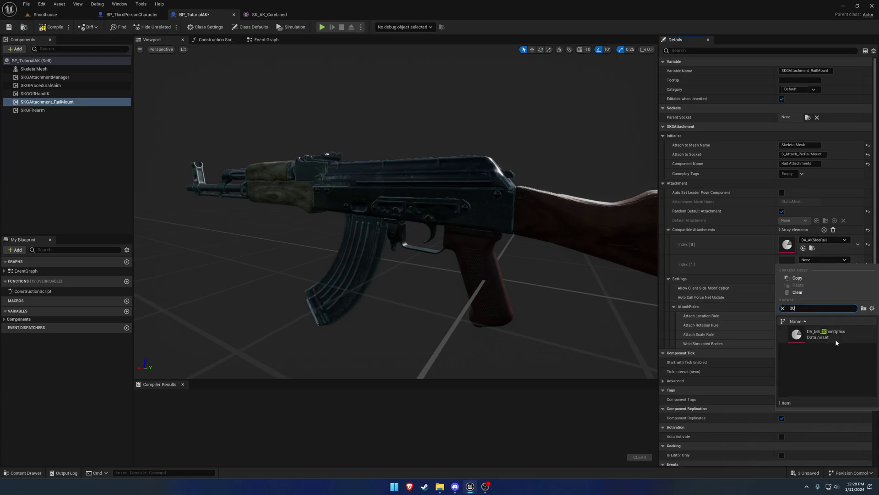
{"action": "left_click", "coordinate": [836, 337]}
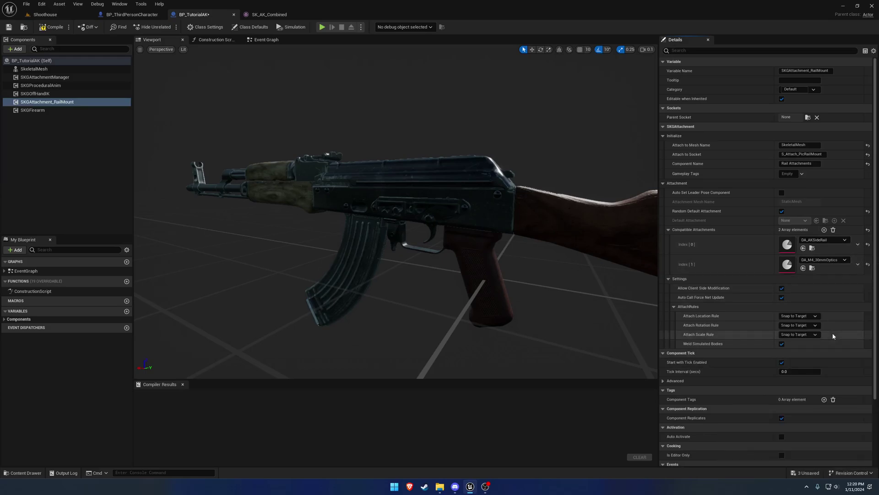
Remove the second element, DA_M4_30mmOptics, from the rail mount component's Compatible Attachments
{"action": "left_click", "coordinate": [845, 260]}
{"action": "type", "text": "moun"}
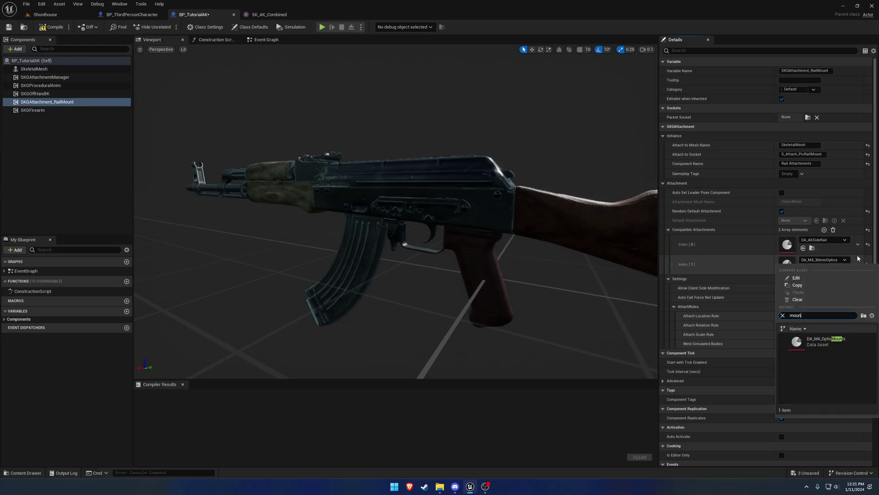
{"action": "left_click", "coordinate": [858, 264]}
{"action": "left_click", "coordinate": [858, 264]}
{"action": "left_click", "coordinate": [863, 282]}
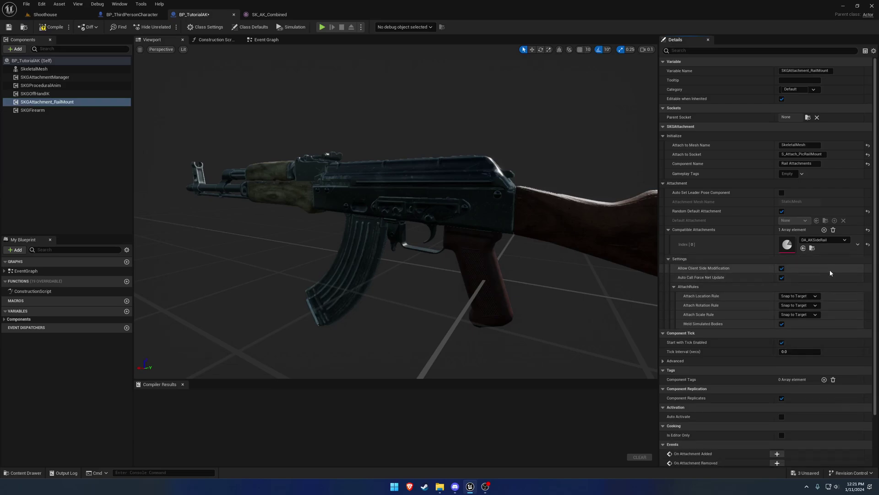
Disable Random Default Attachment on the rail mount component, compile the blueprint, and check the Default Attachment choices
{"action": "left_click", "coordinate": [782, 211]}
{"action": "left_click", "coordinate": [52, 26]}
{"action": "left_click", "coordinate": [792, 220]}
{"action": "left_click", "coordinate": [798, 220]}
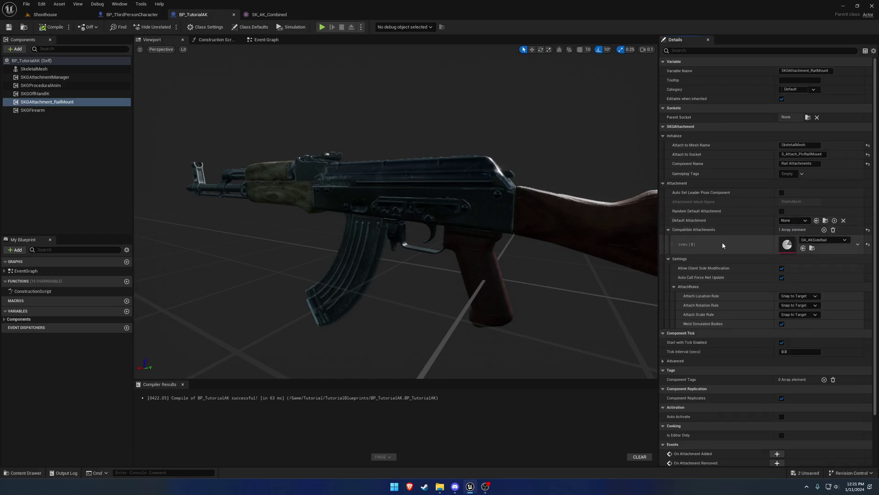
{"action": "left_click", "coordinate": [805, 220]}
{"action": "left_click", "coordinate": [805, 220]}
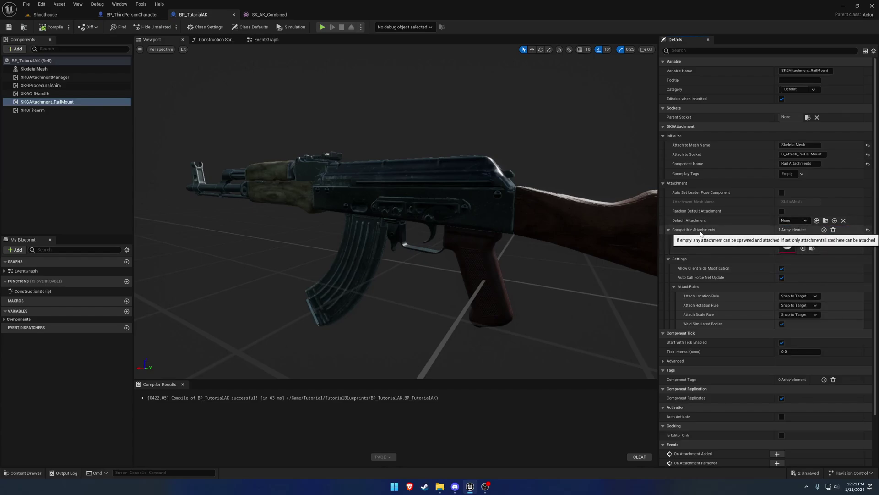
Try emptying the Compatible Attachments array, undo the clearing, and compare the classes offered for Default Attachment
{"action": "left_click", "coordinate": [832, 229]}
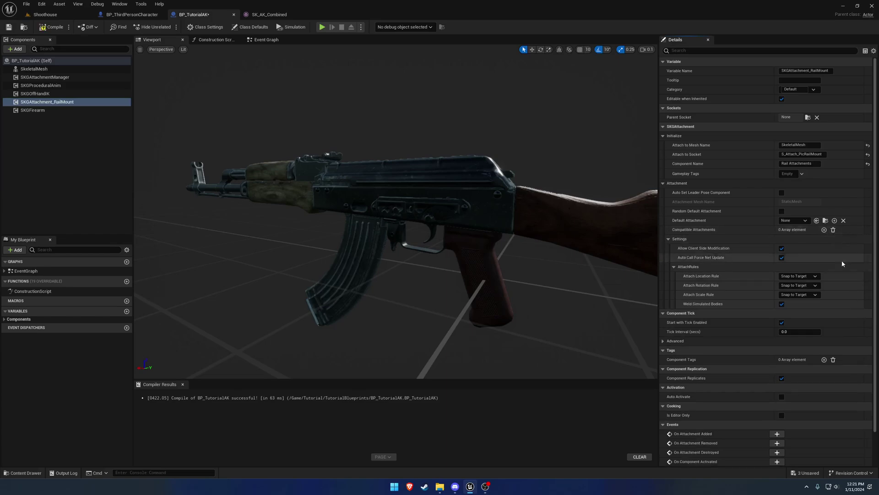
{"action": "left_click", "coordinate": [794, 221]}
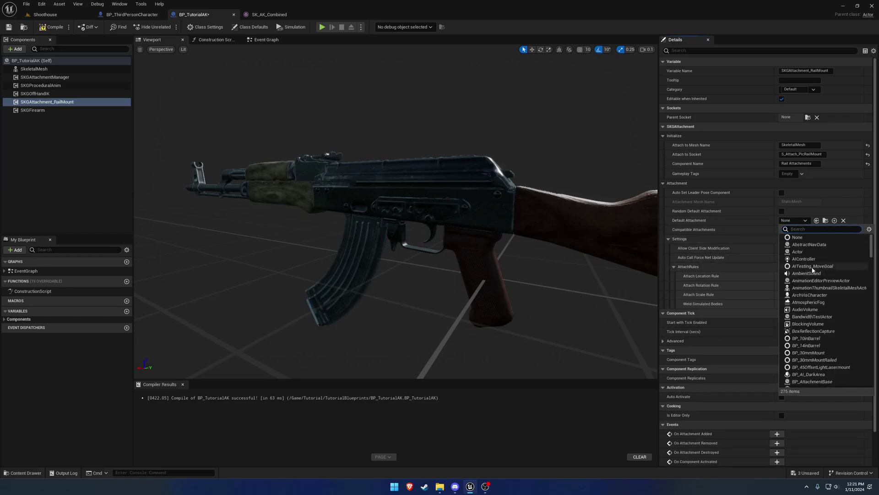
{"action": "left_click", "coordinate": [799, 221]}
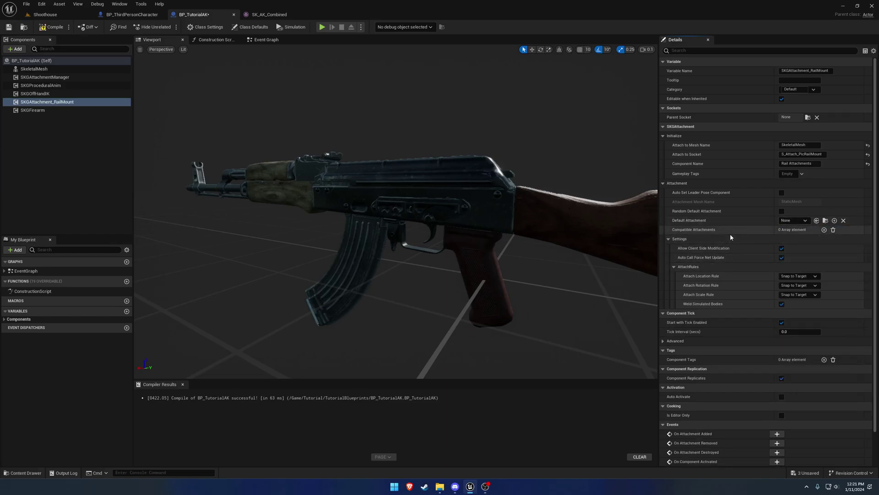
{"action": "key", "text": "ctrl+z"}
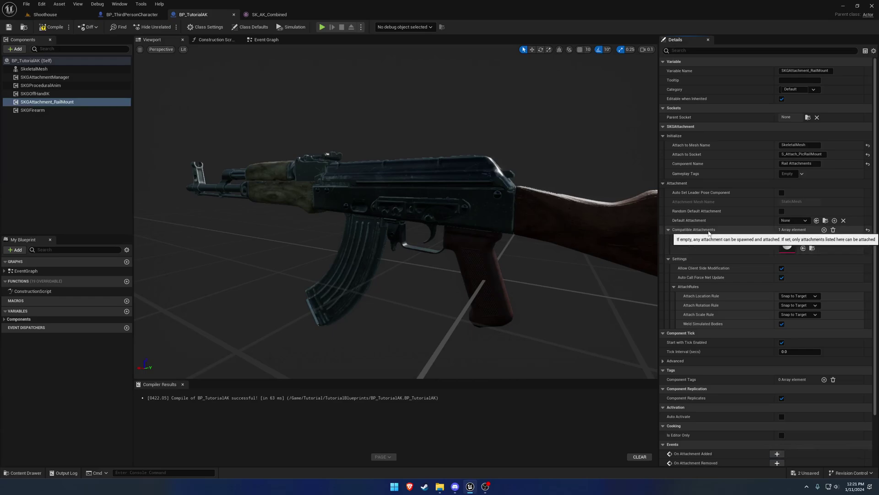
{"action": "left_click", "coordinate": [798, 220]}
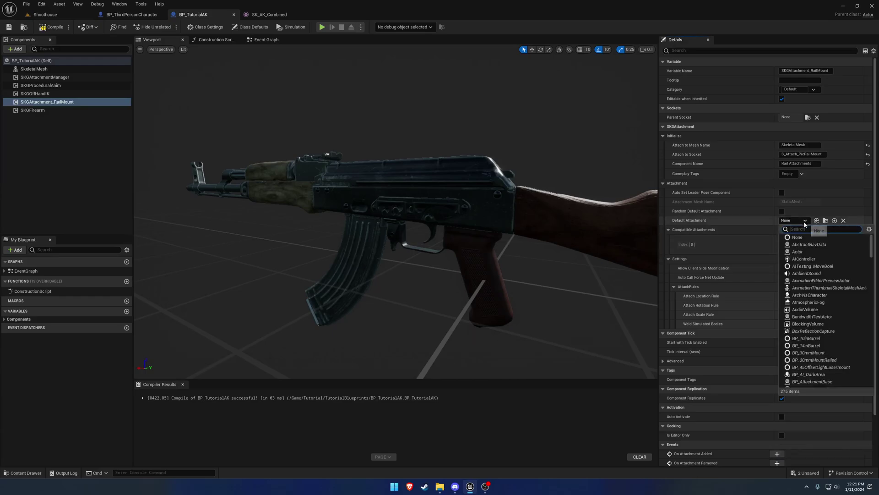
{"action": "left_click", "coordinate": [798, 220]}
Check the rail adapter on SK_AK_Combined, dock DA_AKSideRail beside the other editors, and compile BP_TutorialAK
{"action": "left_click", "coordinate": [270, 15]}
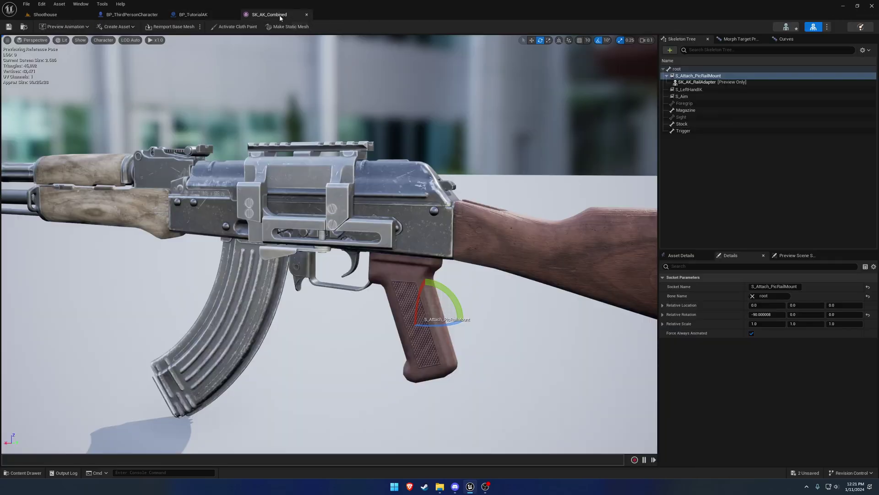
{"action": "left_click", "coordinate": [210, 13]}
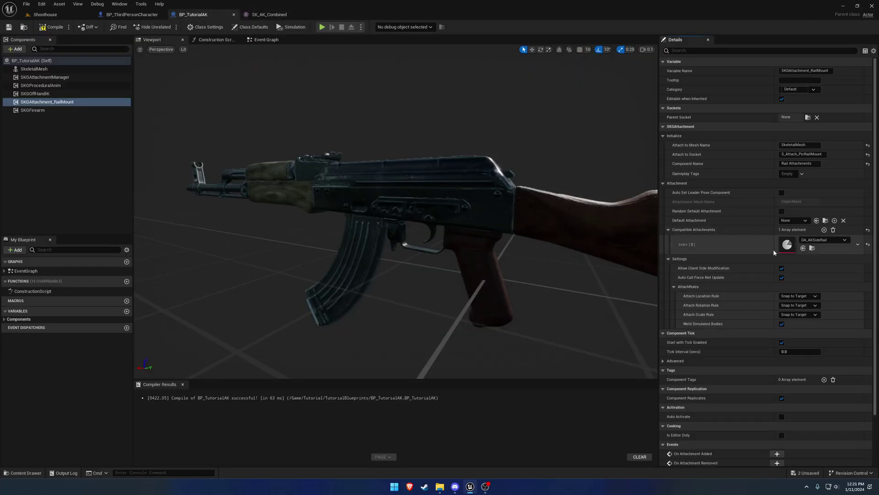
{"action": "double_click", "coordinate": [786, 244]}
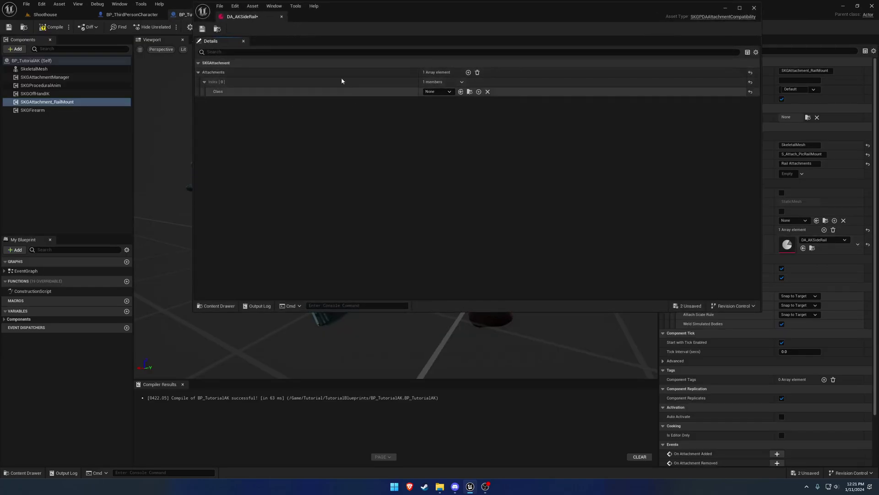
{"action": "left_click_drag", "start_coordinate": [233, 7], "coordinate": [321, 19]}
{"action": "left_click", "coordinate": [196, 14]}
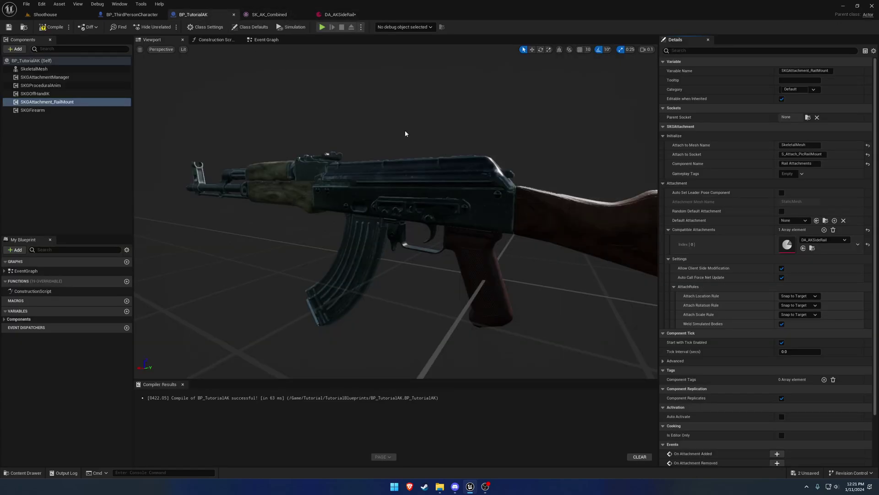
{"action": "left_click", "coordinate": [52, 27]}
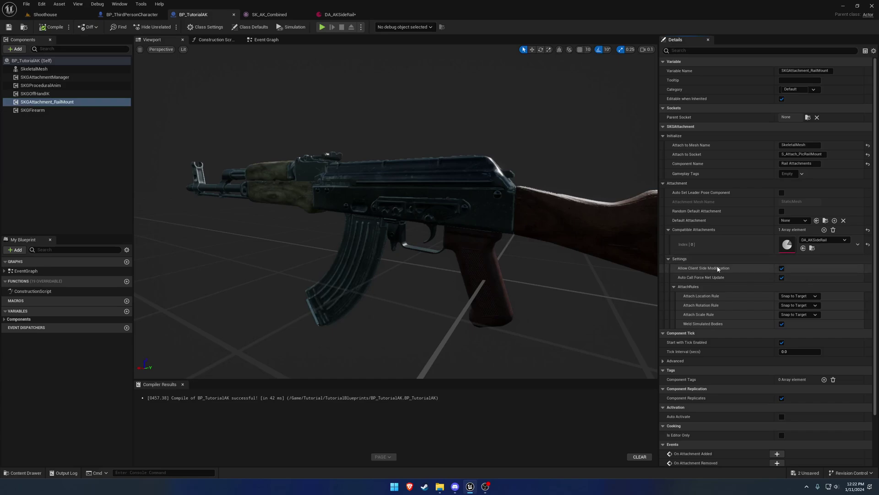
Review the rail mount's Allow Client Side Modification setting and the matching options on the SKGAttachmentManager component
{"action": "mouse_move", "coordinate": [714, 270]}
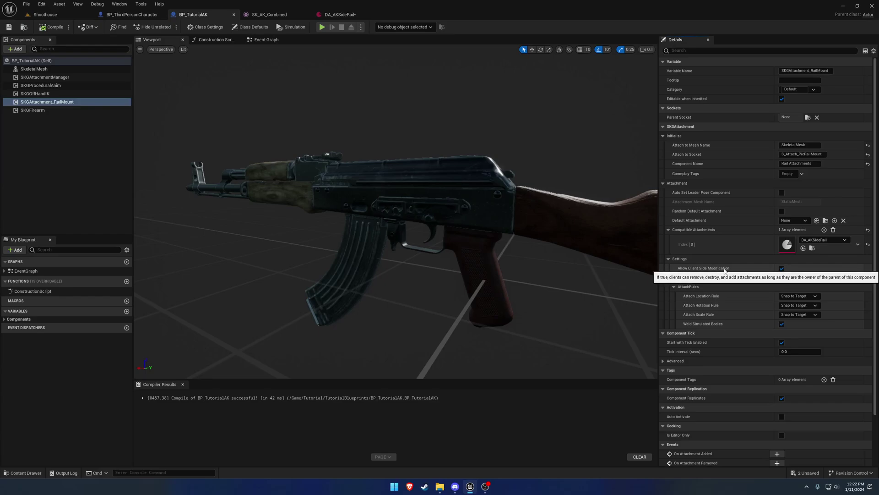
{"action": "left_click", "coordinate": [673, 286]}
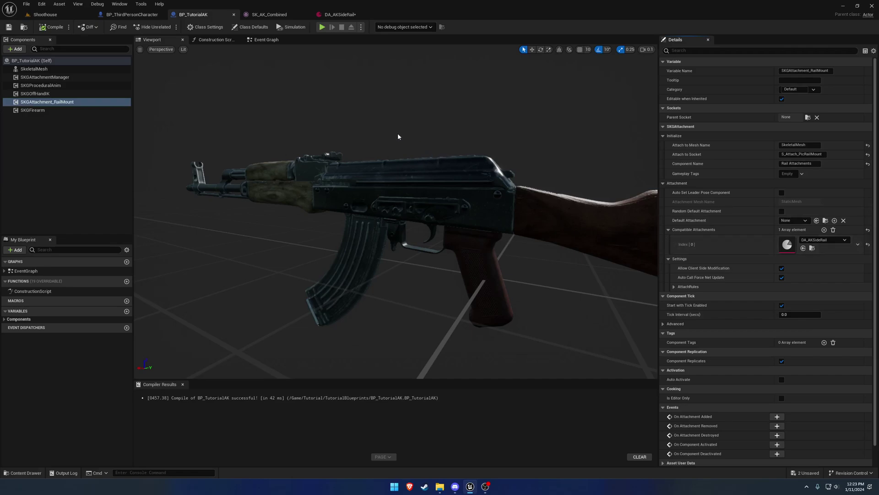
{"action": "left_click", "coordinate": [60, 77]}
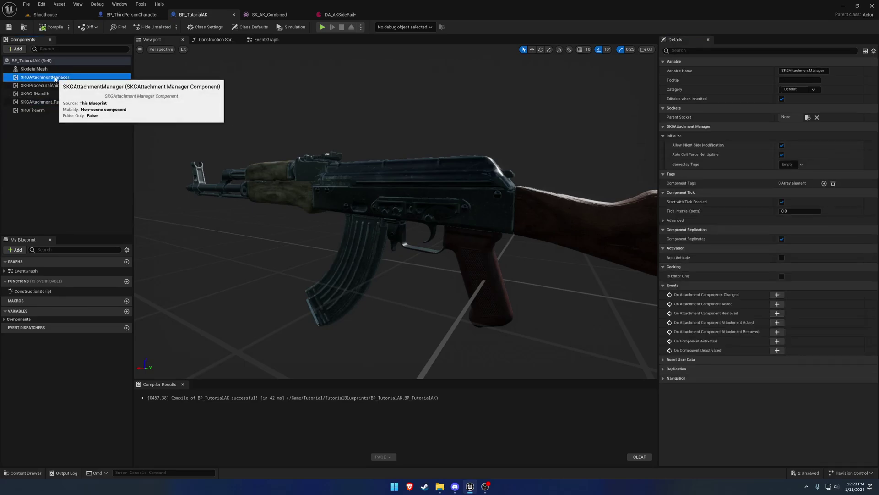
{"action": "left_click", "coordinate": [46, 101]}
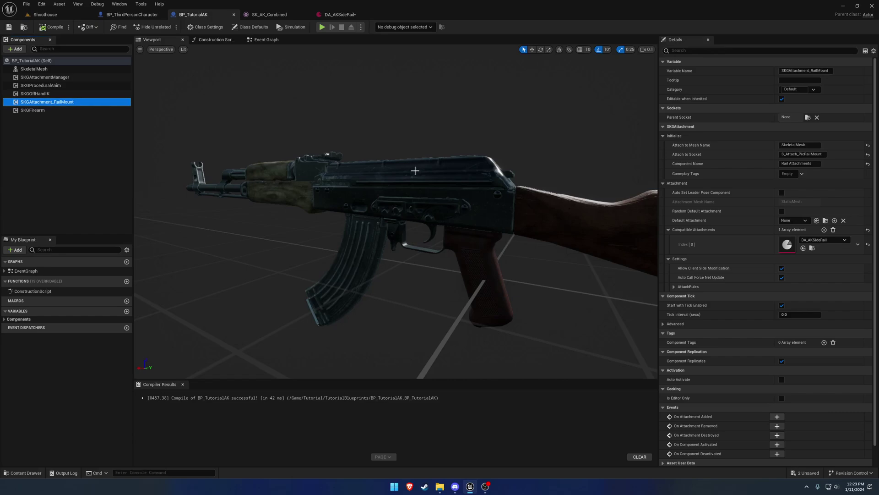
Create an Actor blueprint named BP_TutorialAKSideMount in the Attachments/AK folder and open it for editing
{"action": "key", "text": "ctrl+space"}
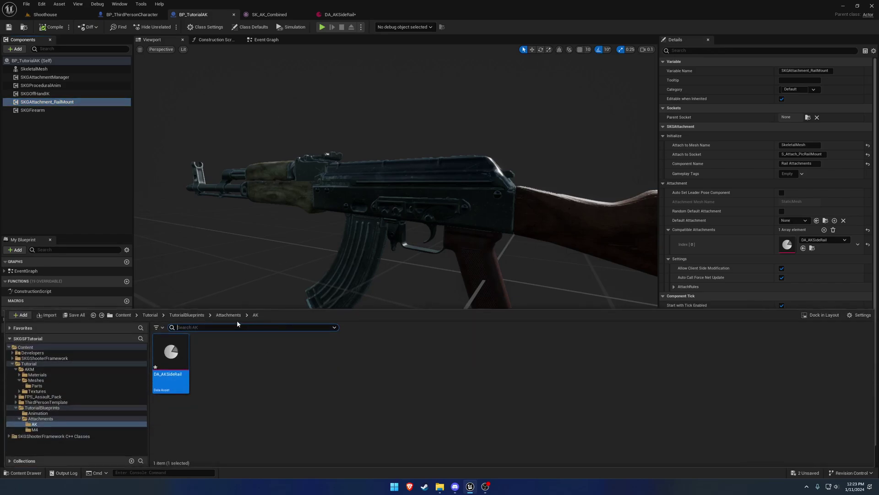
{"action": "left_click", "coordinate": [282, 364]}
{"action": "right_click", "coordinate": [281, 355]}
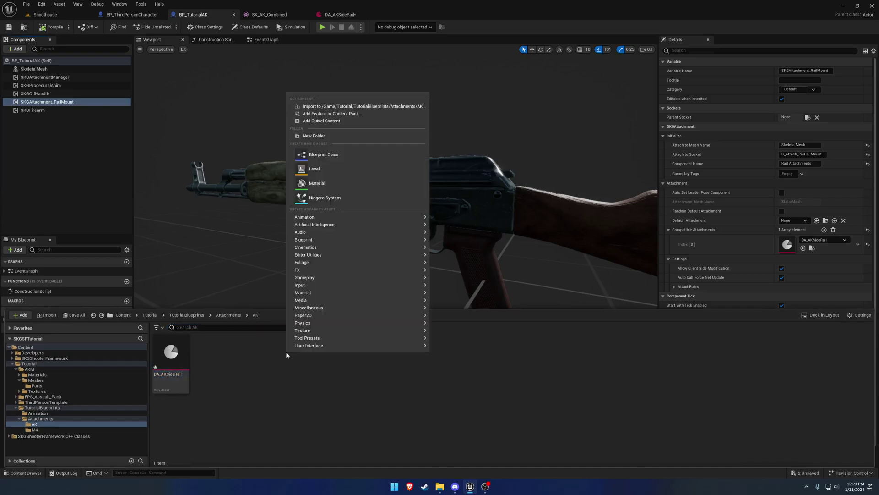
{"action": "left_click", "coordinate": [350, 154]}
{"action": "left_click", "coordinate": [369, 191]}
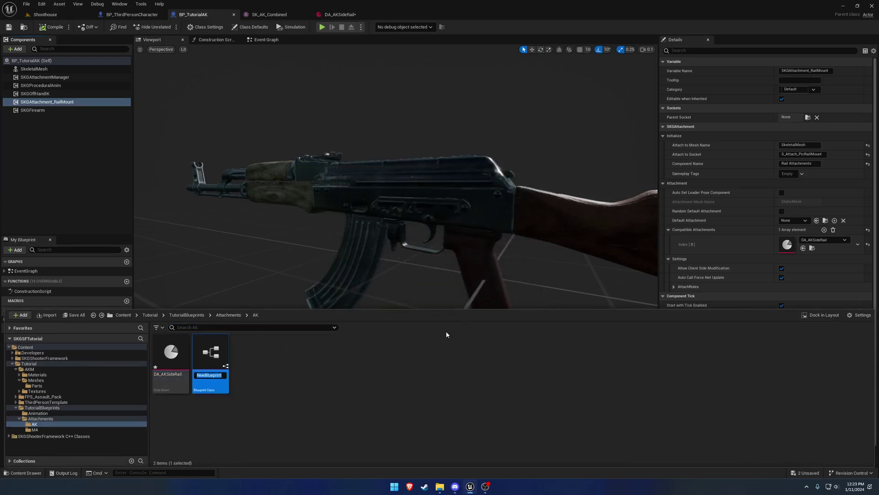
{"action": "type", "text": "BP_"}
{"action": "type", "text": "TutorialAK"}
{"action": "type", "text": "SideMount\\"}
{"action": "key", "text": "Return"}
{"action": "double_click", "coordinate": [171, 357]}
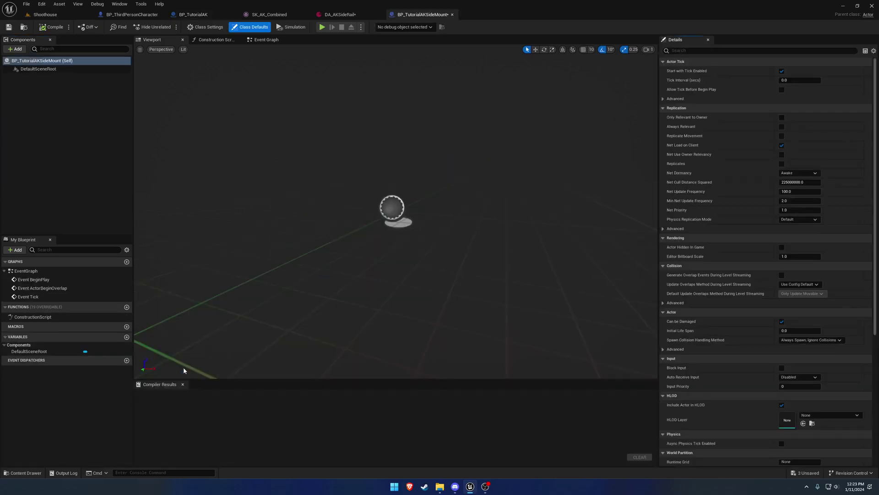
Add a Skeletal Mesh component to BP_TutorialAKSideMount and make it the root in place of DefaultSceneRoot
{"action": "left_click", "coordinate": [14, 49]}
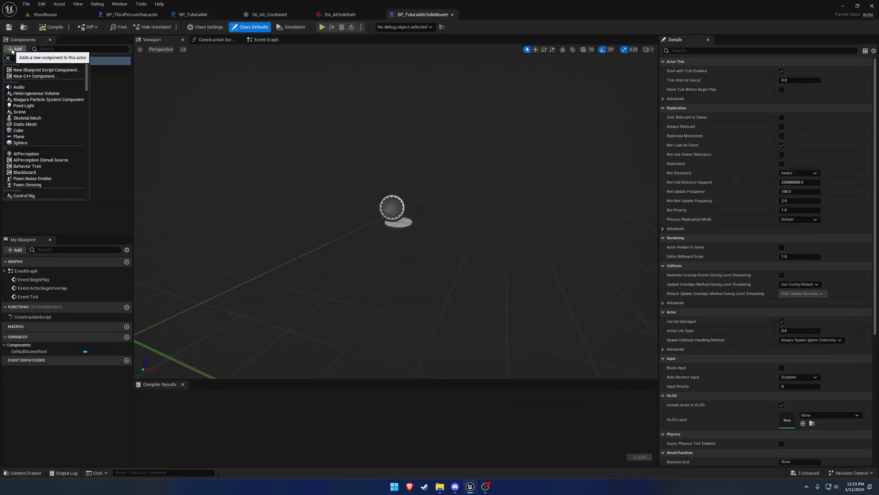
{"action": "type", "text": "skeletal"}
{"action": "left_click", "coordinate": [45, 80]}
{"action": "key", "text": "Return"}
{"action": "left_click_drag", "start_coordinate": [53, 81], "coordinate": [40, 69]}
Assign SK_AK_RailAdapter as the component's Skeletal Mesh Asset, and compile and save the blueprint
{"action": "left_click", "coordinate": [833, 202]}
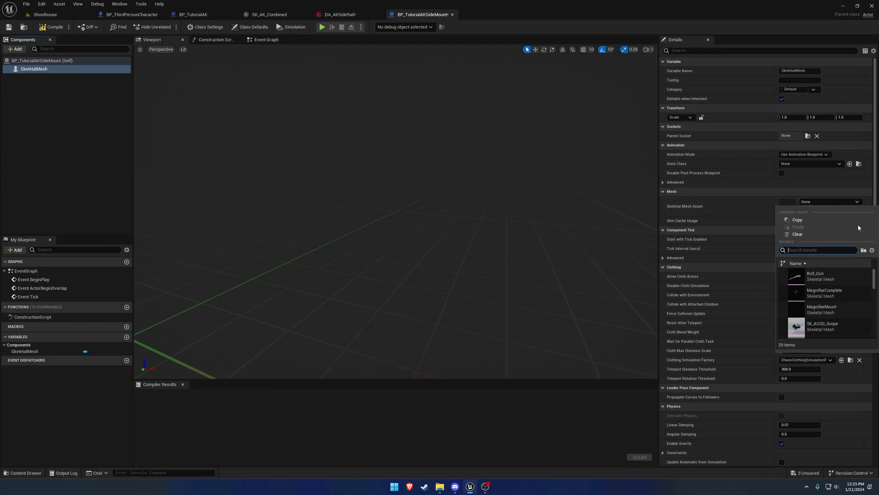
{"action": "scroll", "coordinate": [853, 274], "scroll_direction": "down", "scroll_amount": 4}
{"action": "scroll", "coordinate": [853, 275], "scroll_direction": "down", "scroll_amount": 3}
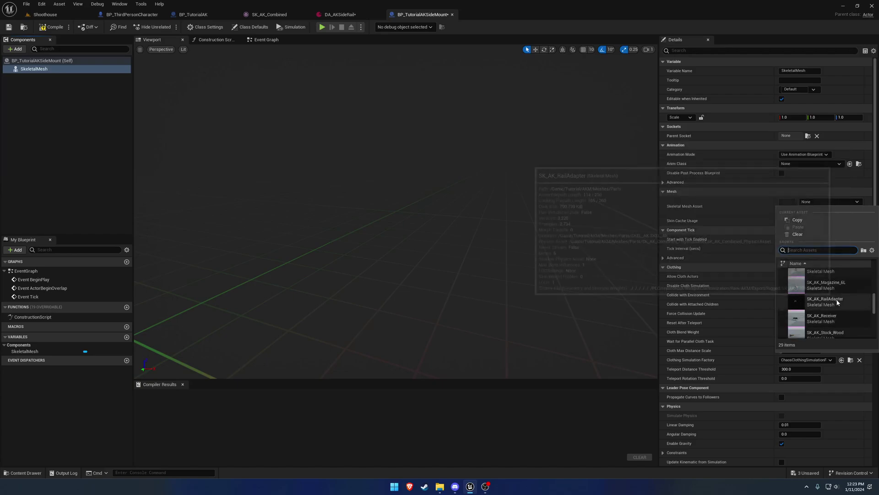
{"action": "left_click", "coordinate": [834, 302]}
{"action": "right_click_drag", "start_coordinate": [479, 260], "coordinate": [354, 208]}
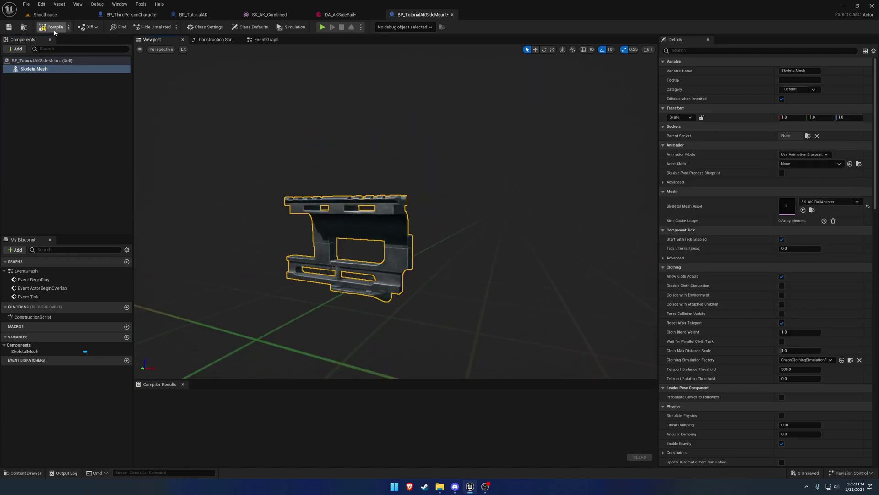
{"action": "left_click", "coordinate": [50, 26]}
{"action": "left_click", "coordinate": [9, 26]}
Set the class of the first attachment in DA_AKSideRail to BP_TutorialAKSideMount and save the data asset
{"action": "left_click", "coordinate": [331, 15]}
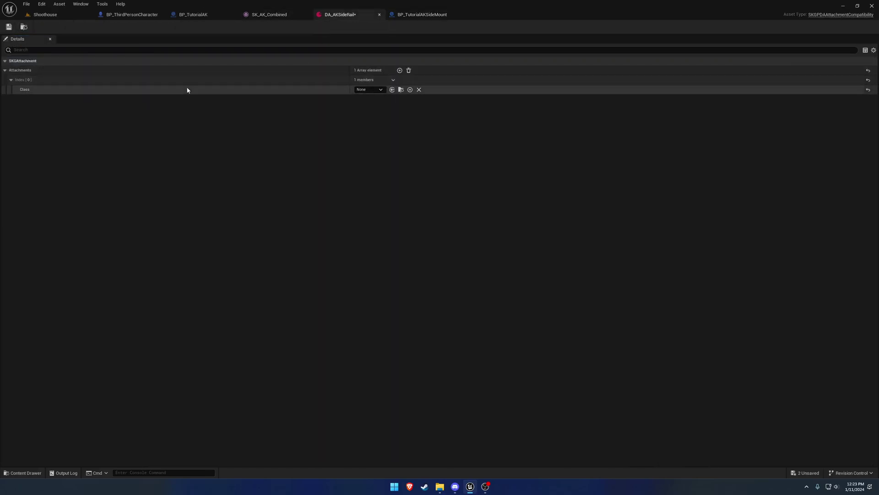
{"action": "left_click", "coordinate": [376, 90]}
{"action": "type", "text": "rail"}
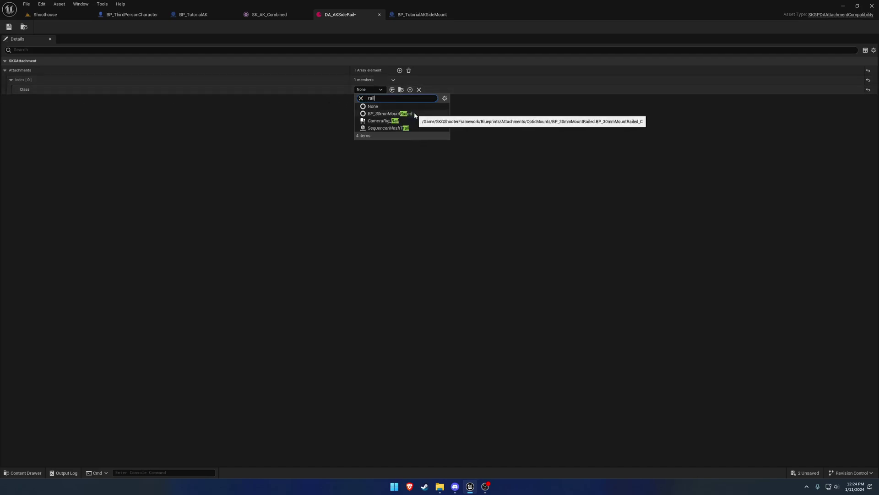
{"action": "left_click_drag", "start_coordinate": [381, 98], "coordinate": [359, 100]}
{"action": "key", "text": "BackSpace"}
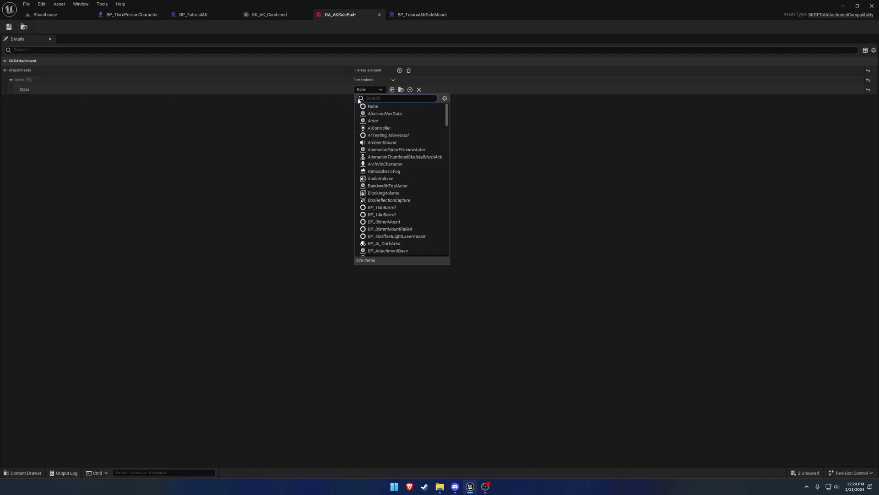
{"action": "type", "text": "sidem"}
{"action": "left_click", "coordinate": [408, 114]}
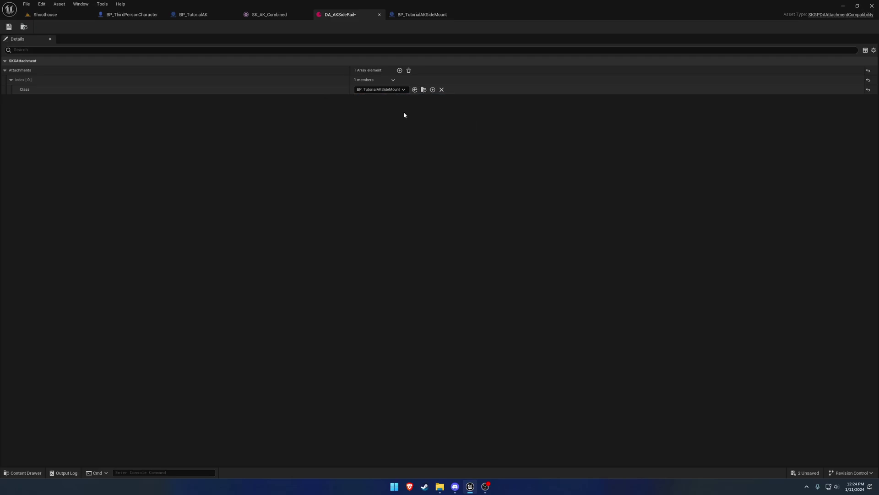
{"action": "left_click", "coordinate": [9, 27]}
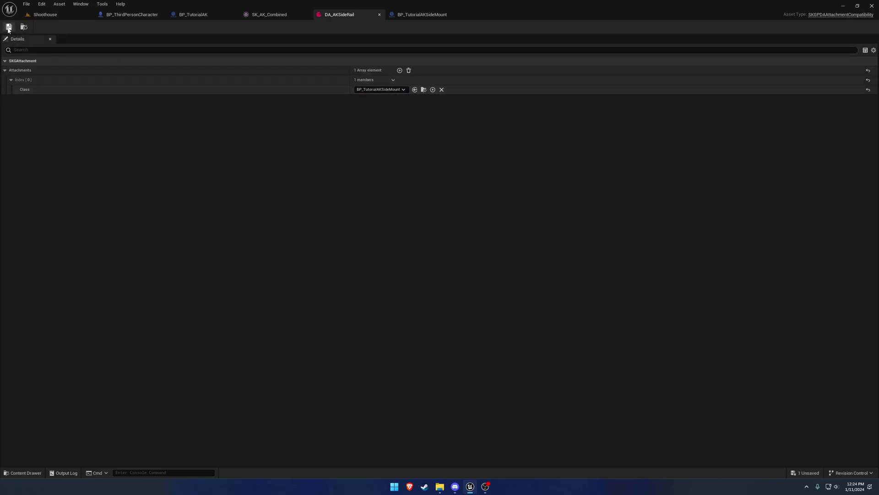
Set the rail mount's Default Attachment in BP_TutorialAK to BP_TutorialAKSideMount, save, and play the Shoothouse level to test it
{"action": "left_click", "coordinate": [188, 14]}
{"action": "left_click", "coordinate": [796, 221]}
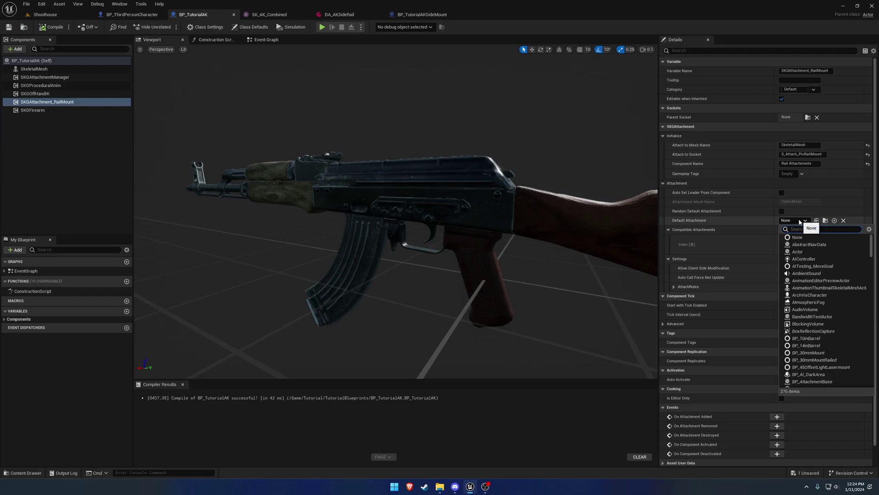
{"action": "type", "text": "ak"}
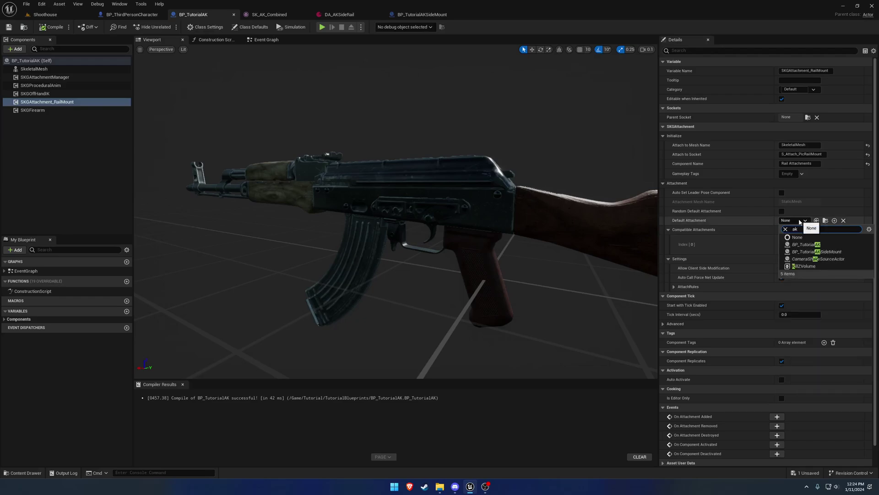
{"action": "left_click", "coordinate": [830, 254]}
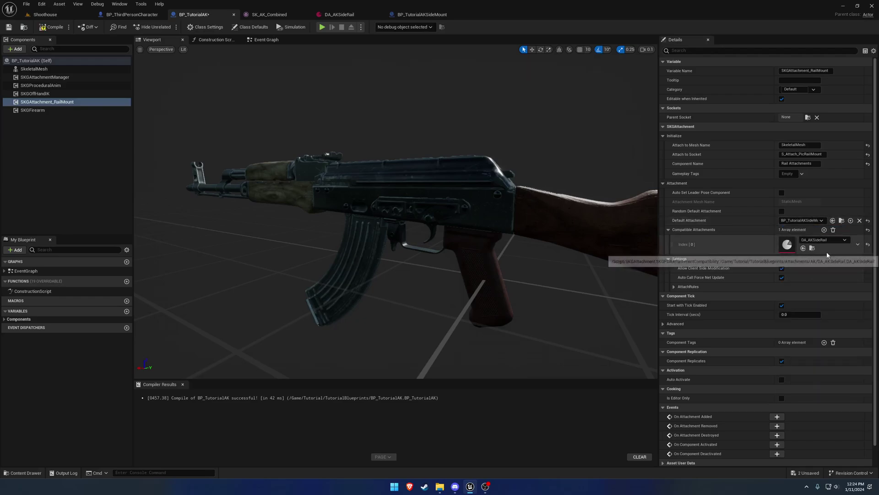
{"action": "left_click", "coordinate": [9, 27]}
{"action": "left_click", "coordinate": [45, 15]}
{"action": "left_click", "coordinate": [168, 26]}
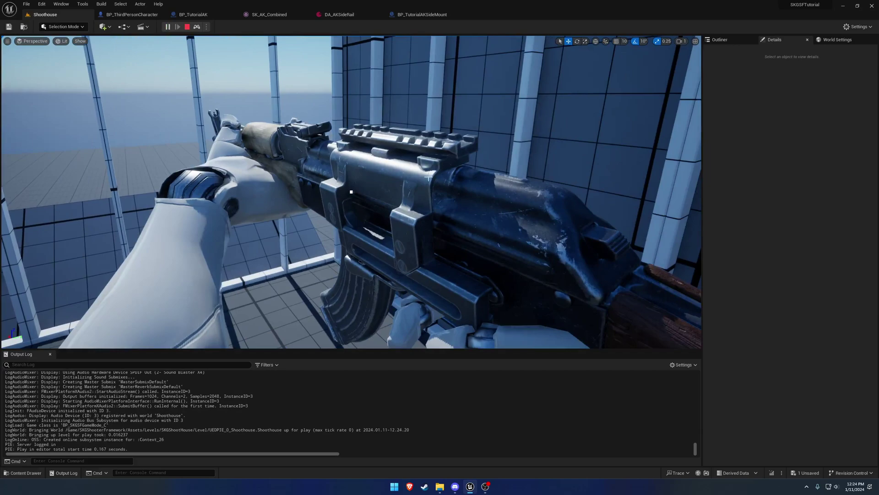
Stop the play test, open BP_TutorialAKSideMount and reorder its editor beside BP_TutorialAK
{"action": "left_click", "coordinate": [422, 229]}
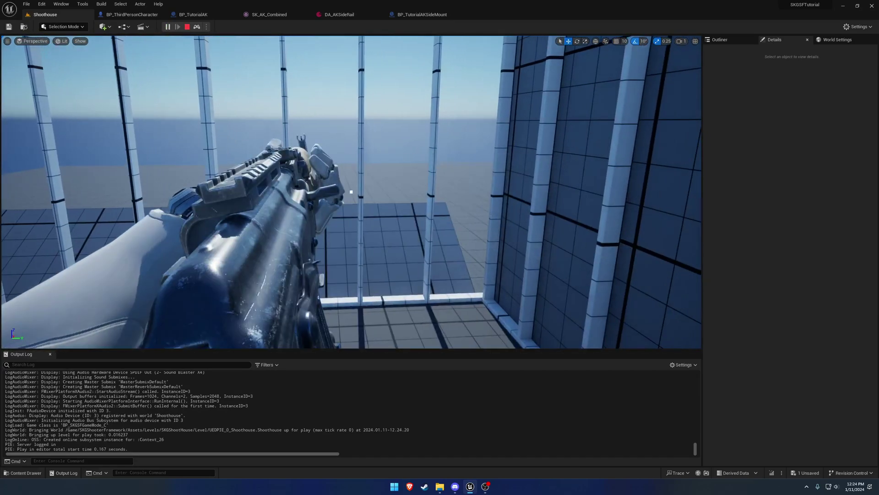
{"action": "key", "text": "Escape"}
{"action": "left_click", "coordinate": [403, 16]}
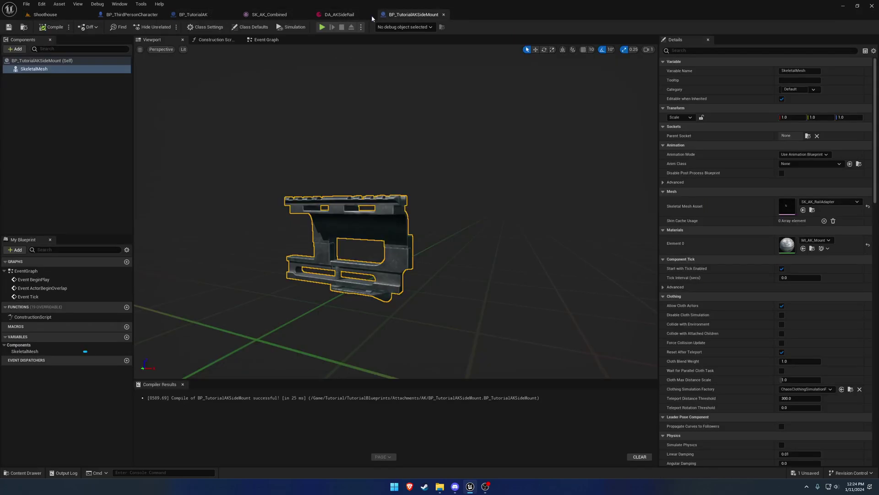
{"action": "left_click_drag", "start_coordinate": [351, 18], "coordinate": [274, 14]}
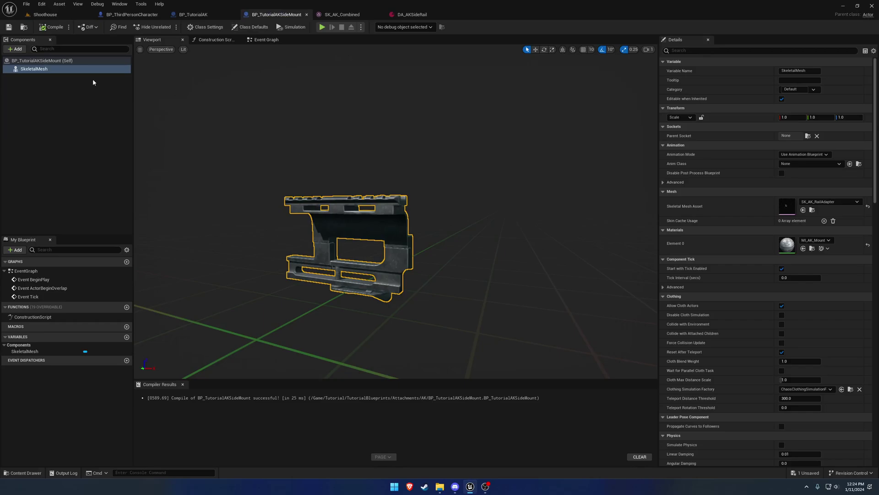
Add an SKGAttachment component to BP_TutorialAKSideMount and name it SKGAttachment_Optic
{"action": "left_click", "coordinate": [16, 49]}
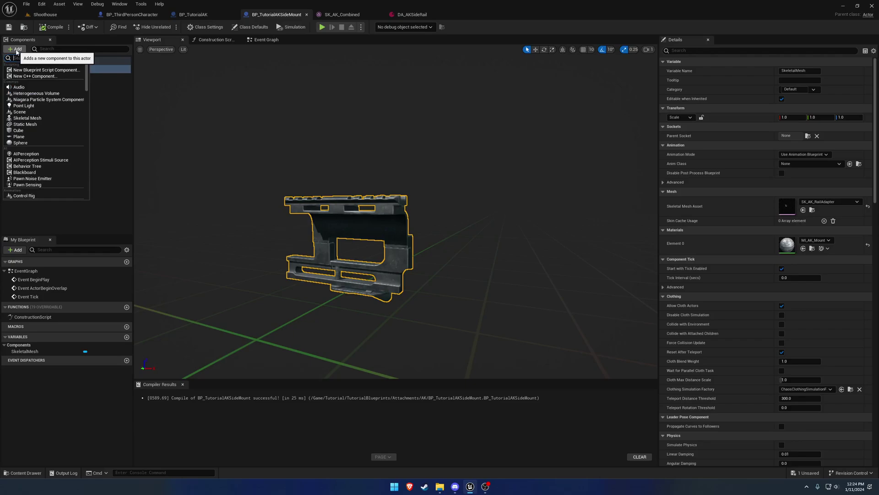
{"action": "type", "text": "attachm"}
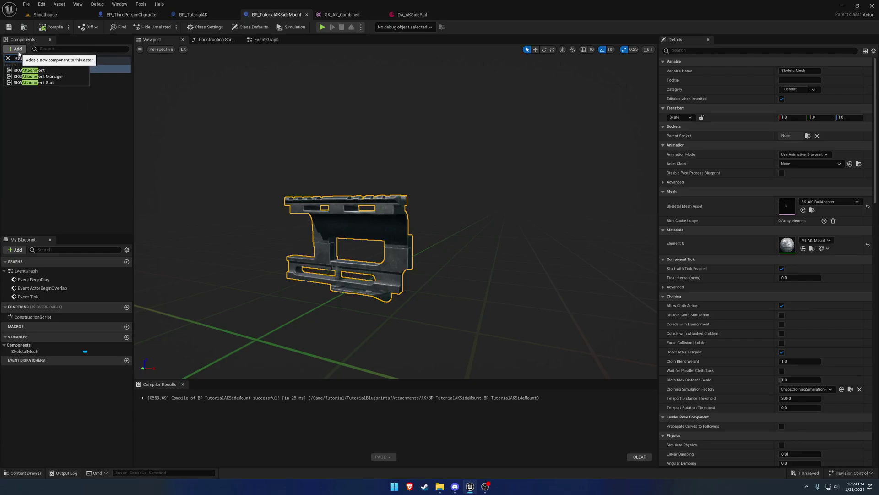
{"action": "left_click", "coordinate": [29, 70]}
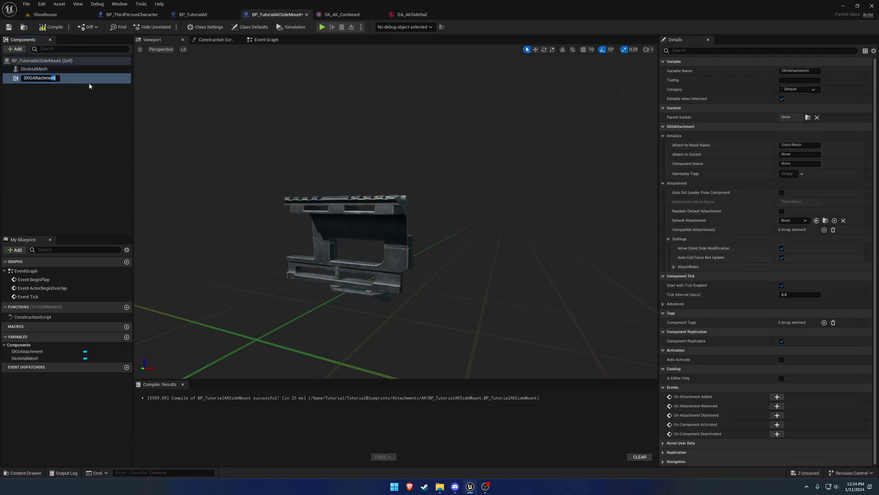
{"action": "key", "text": "Return"}
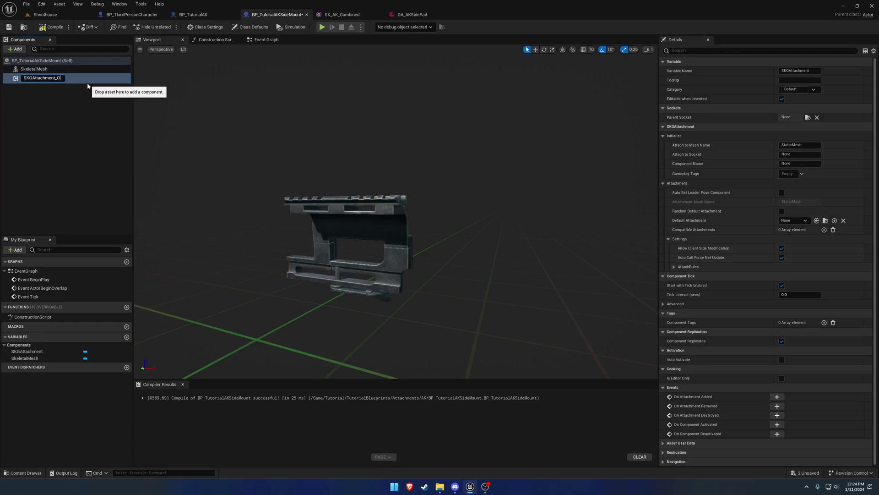
{"action": "key", "text": "Return"}
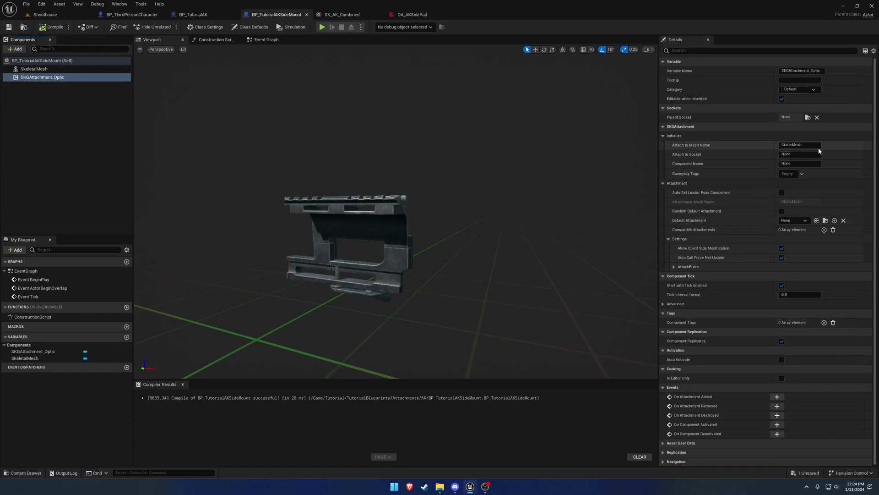
Set SKGAttachment_Optic's Attach to Mesh Name to SkeletalMesh and Attach to Socket to S_Attach_Optic, copy the socket name and compile
{"action": "left_click_drag", "start_coordinate": [794, 147], "coordinate": [778, 149]}
{"action": "left_click", "coordinate": [41, 69]}
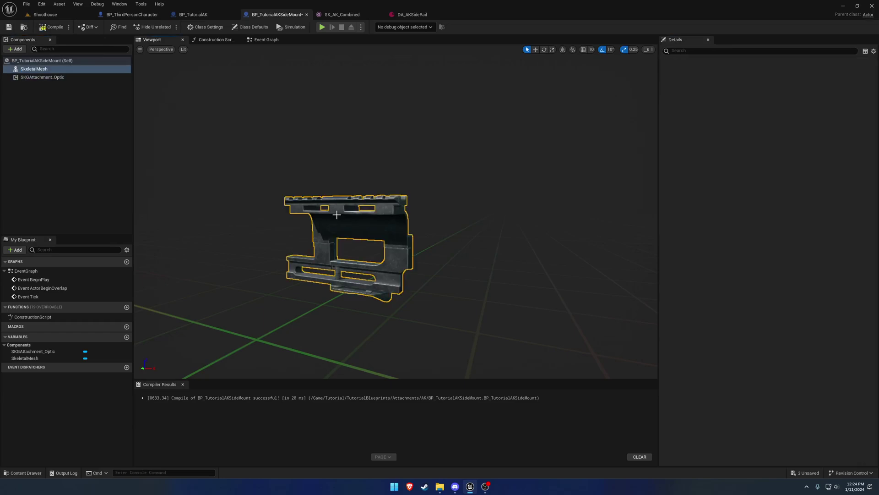
{"action": "left_click", "coordinate": [42, 77]}
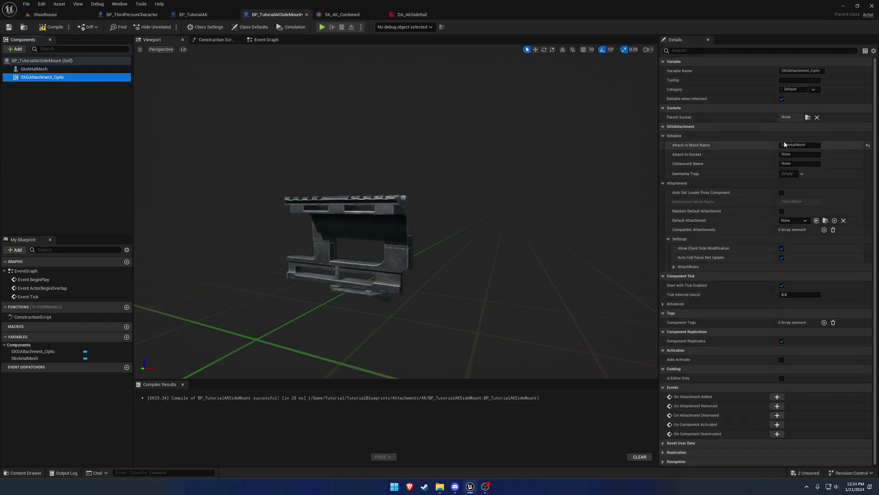
{"action": "left_click", "coordinate": [793, 154]}
{"action": "type", "text": "S_Attach_Opt"}
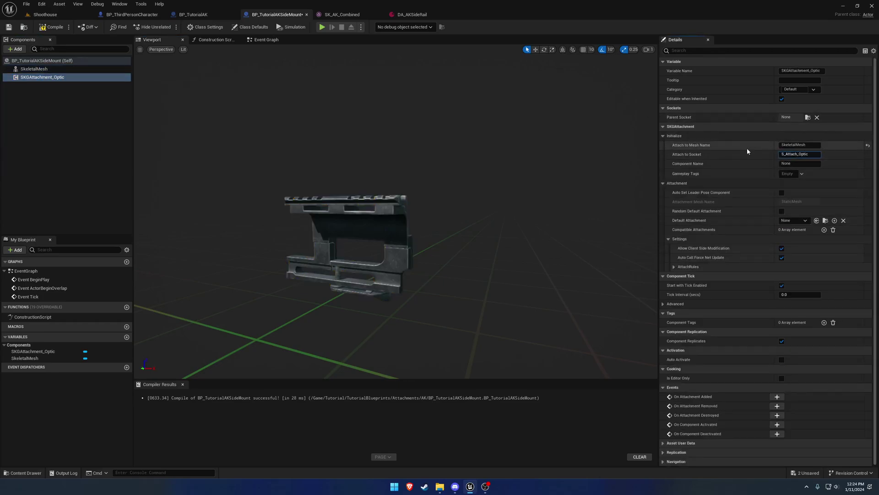
{"action": "type", "text": "ic"}
{"action": "key", "text": "Return"}
{"action": "key", "text": "ctrl+c"}
{"action": "left_click", "coordinate": [52, 27]}
Open the SK_AK_RailAdapter mesh from the SkeletalMesh component and add a socket named S_Attach_Optic to its root bone
{"action": "left_click", "coordinate": [34, 69]}
{"action": "double_click", "coordinate": [791, 209]}
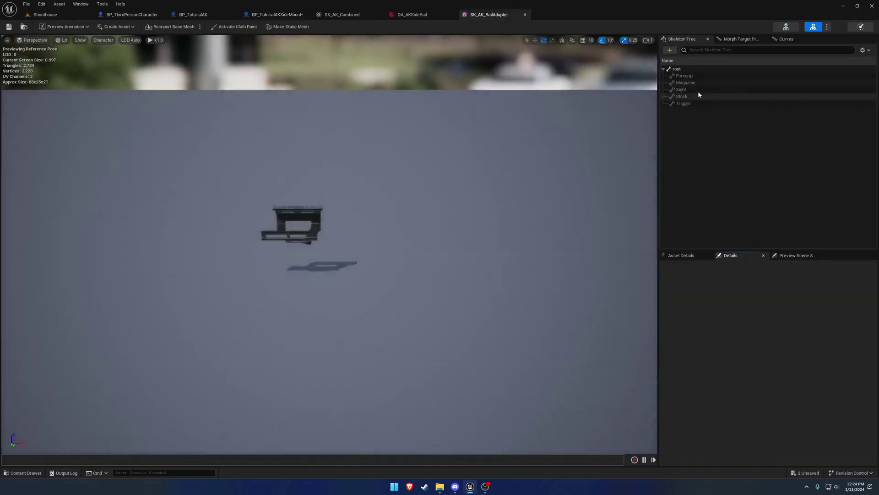
{"action": "left_click", "coordinate": [677, 69]}
{"action": "right_click", "coordinate": [683, 70]}
{"action": "left_click", "coordinate": [714, 100]}
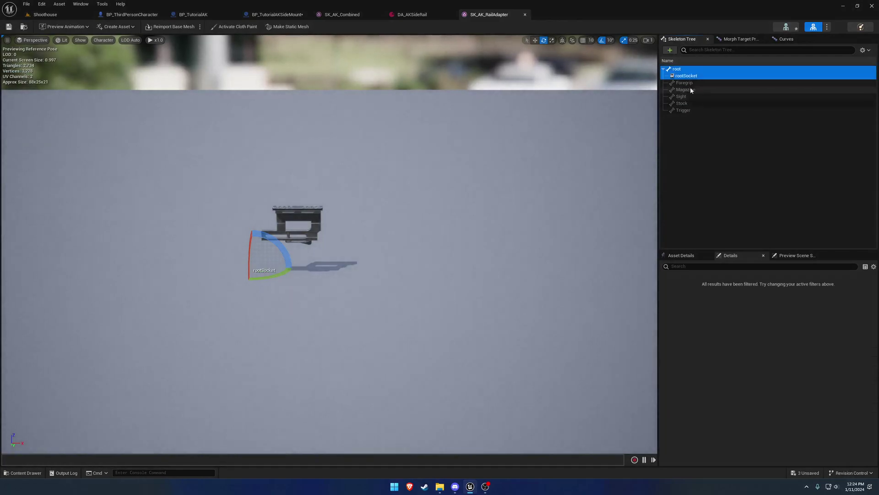
{"action": "double_click", "coordinate": [685, 77]}
{"action": "key", "text": "ctrl+v"}
{"action": "key", "text": "Return"}
Add SK_ACOG_Scope as the preview asset on the S_Attach_Optic socket
{"action": "right_click", "coordinate": [689, 78]}
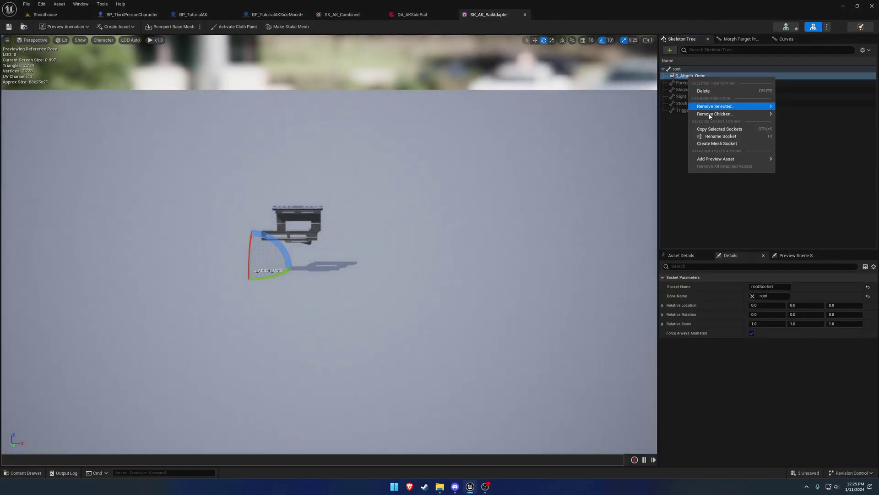
{"action": "mouse_move", "coordinate": [728, 158]}
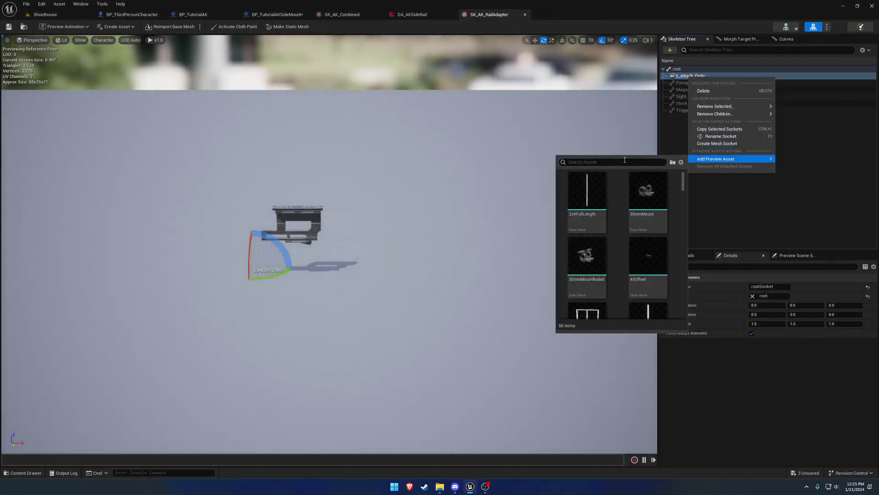
{"action": "key", "text": "ctrl+space"}
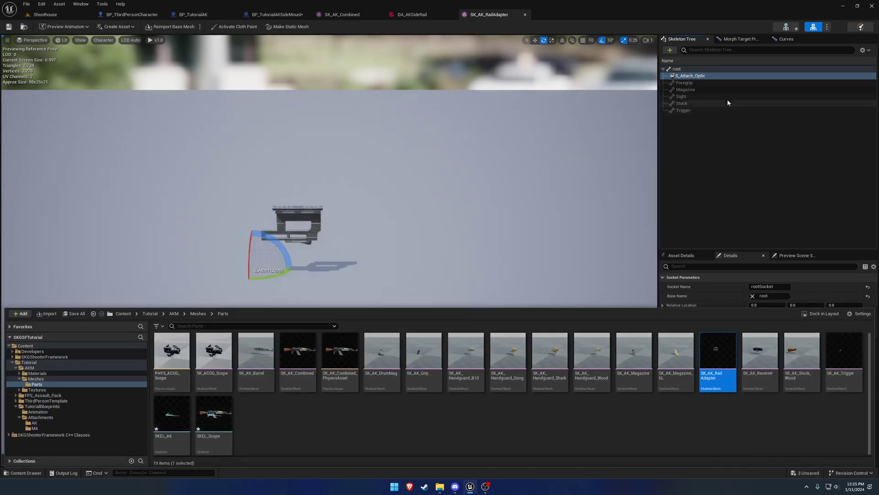
{"action": "right_click", "coordinate": [700, 76]}
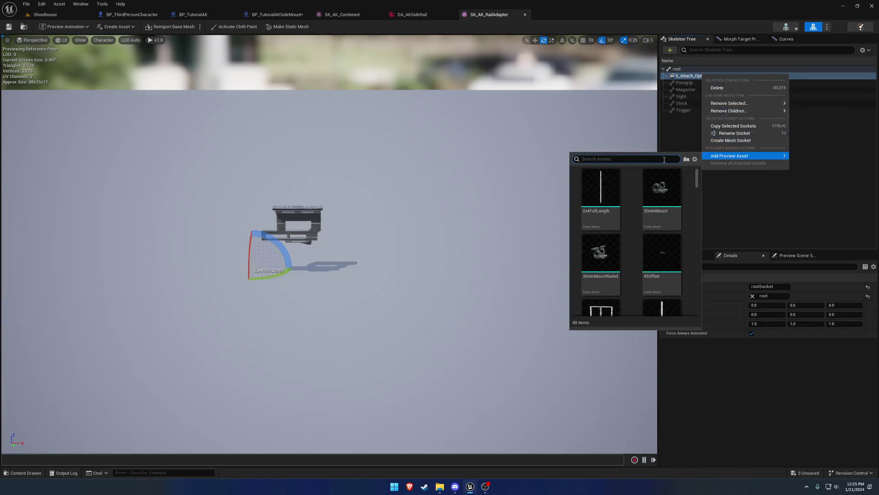
{"action": "type", "text": "acog"}
{"action": "left_click", "coordinate": [595, 192]}
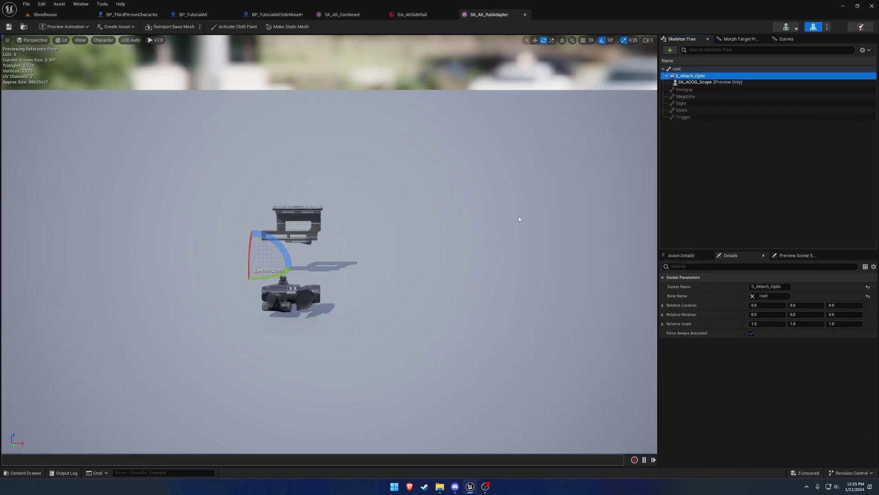
Rotate the S_Attach_Optic socket by -90° about its X axis to set the preview scope upright on the rail
{"action": "right_click_drag", "start_coordinate": [329, 244], "coordinate": [494, 234]}
{"action": "left_click_drag", "start_coordinate": [388, 188], "coordinate": [360, 169]}
{"action": "right_click_drag", "start_coordinate": [390, 191], "coordinate": [272, 188]}
{"action": "key", "text": "d"}
{"action": "key", "text": "w"}
{"action": "scroll", "coordinate": [275, 190], "scroll_direction": "down", "scroll_amount": 1}
{"action": "key", "text": "e"}
{"action": "key", "text": "s"}
{"action": "key", "text": "q"}
{"action": "key", "text": "s"}
Try to shift the S_Attach_Optic socket along the X axis, and undo the move
{"action": "key", "text": "w"}
{"action": "mouse_move", "coordinate": [299, 324]}
{"action": "left_mouse_down"}
{"action": "mouse_move", "coordinate": [340, 324]}
{"action": "mouse_move", "coordinate": [315, 324]}
{"action": "left_mouse_up"}
{"action": "key", "text": "ctrl+z"}
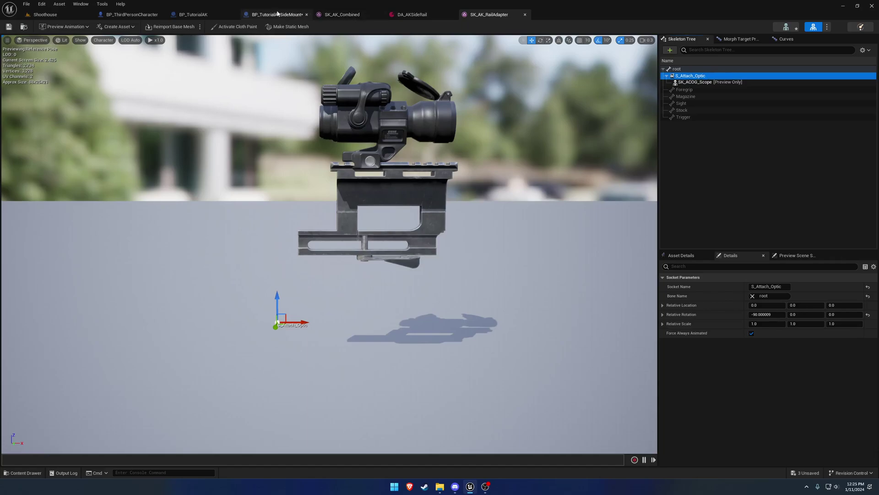
Review SKGAttachment_Optic, duplicate DA_AKSideRail in the AK attachments folder as DA_AKSideRailOptics, and open the copy
{"action": "left_click", "coordinate": [275, 14]}
{"action": "left_click", "coordinate": [44, 77]}
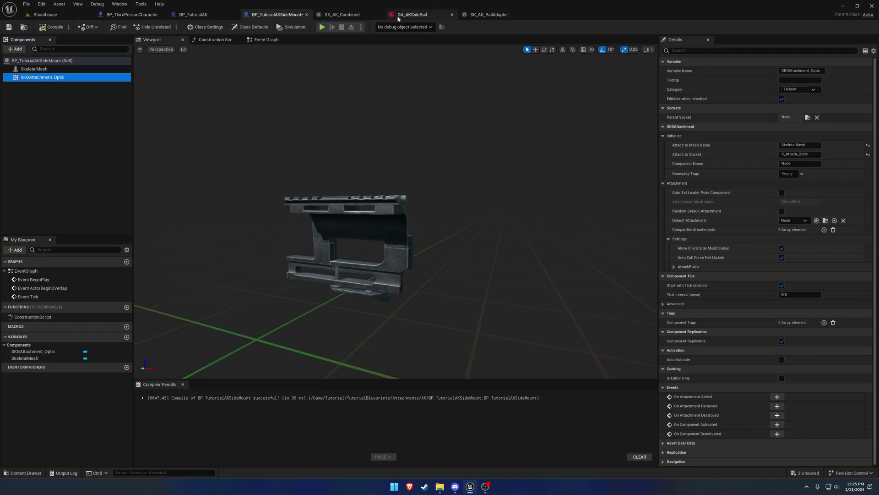
{"action": "left_click", "coordinate": [412, 14]}
{"action": "key", "text": "ctrl+space"}
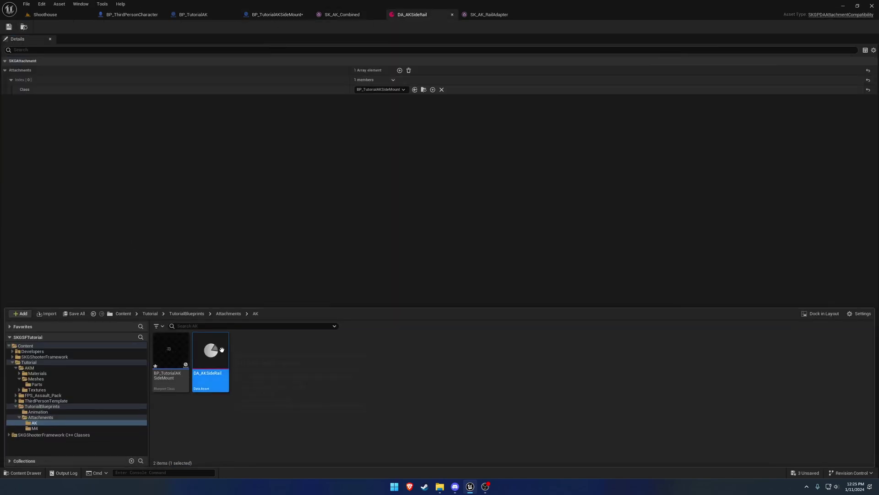
{"action": "key", "text": "ctrl+d"}
{"action": "left_click_drag", "start_coordinate": [249, 375], "coordinate": [389, 375]}
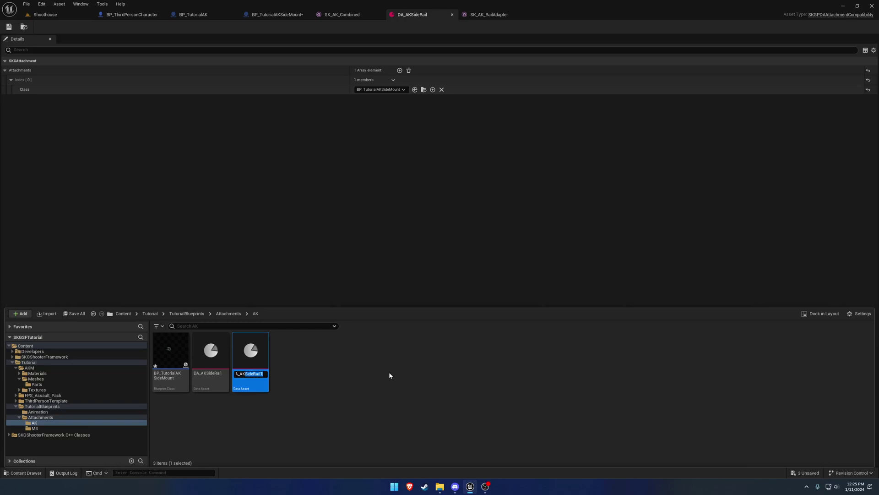
{"action": "type", "text": "SideRail"}
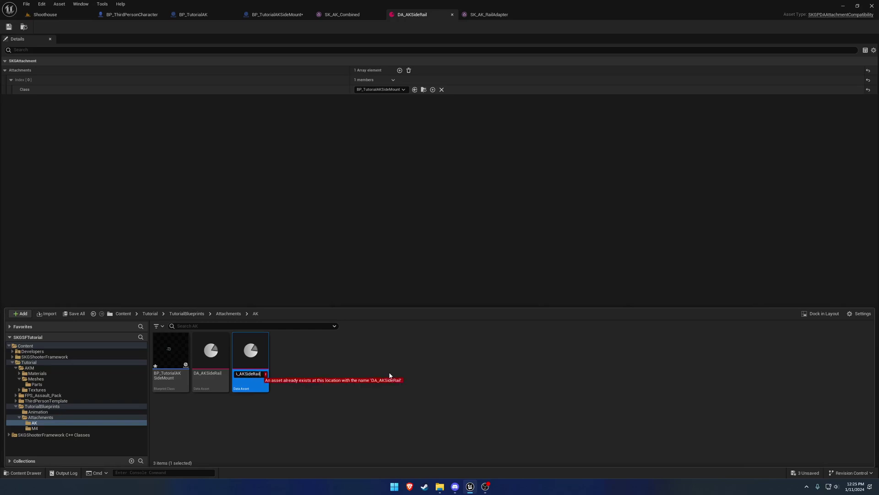
{"action": "type", "text": "Optics"}
{"action": "key", "text": "Return"}
{"action": "key", "text": "Return"}
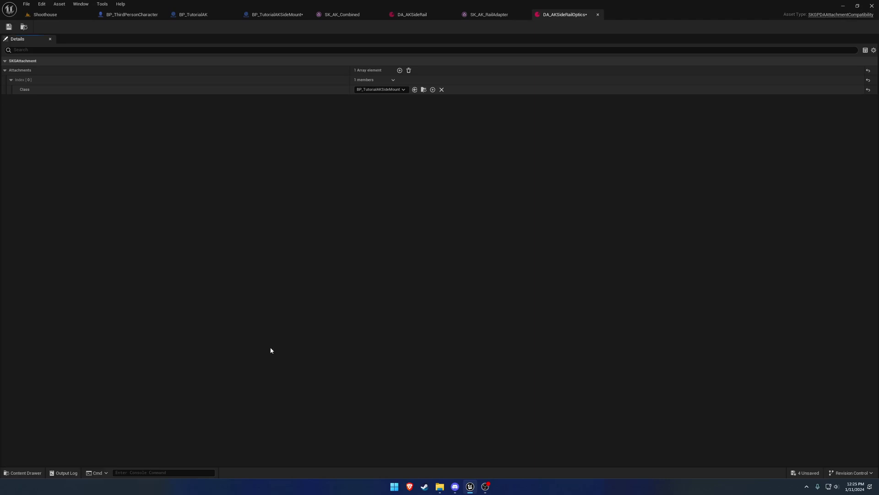
Clear the class of the first attachment in DA_AKSideRailOptics and save the data asset
{"action": "left_click", "coordinate": [391, 92]}
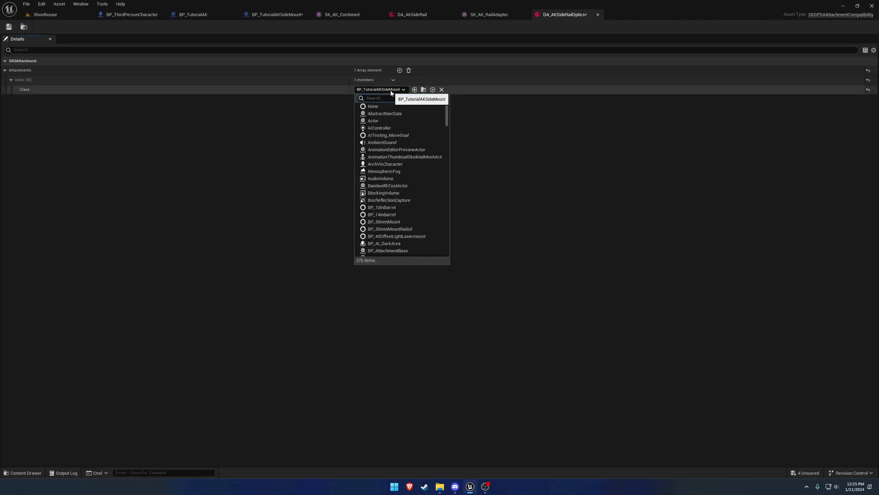
{"action": "left_click", "coordinate": [442, 90]}
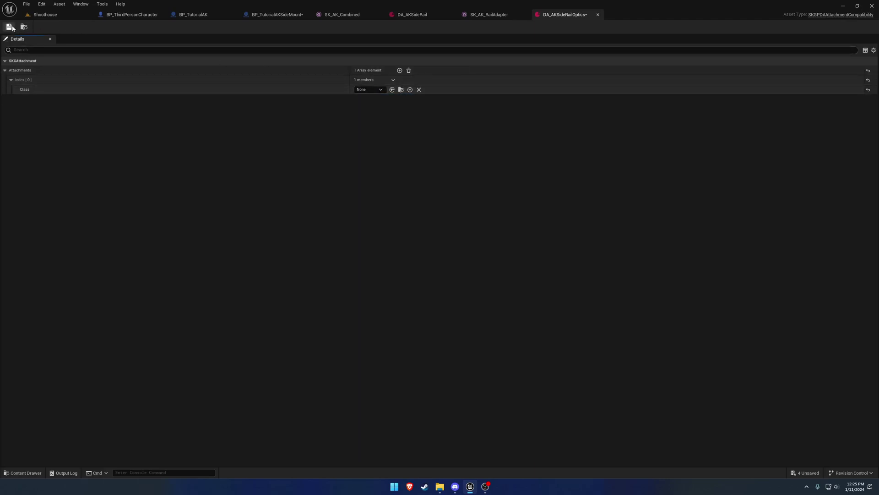
Close the DA_AKSideRail and SK_AK_Combined editors and locate BP_TutorialAKSideMount in its content folder
{"action": "left_click_drag", "start_coordinate": [558, 16], "coordinate": [465, 14]}
{"action": "left_click", "coordinate": [452, 15]}
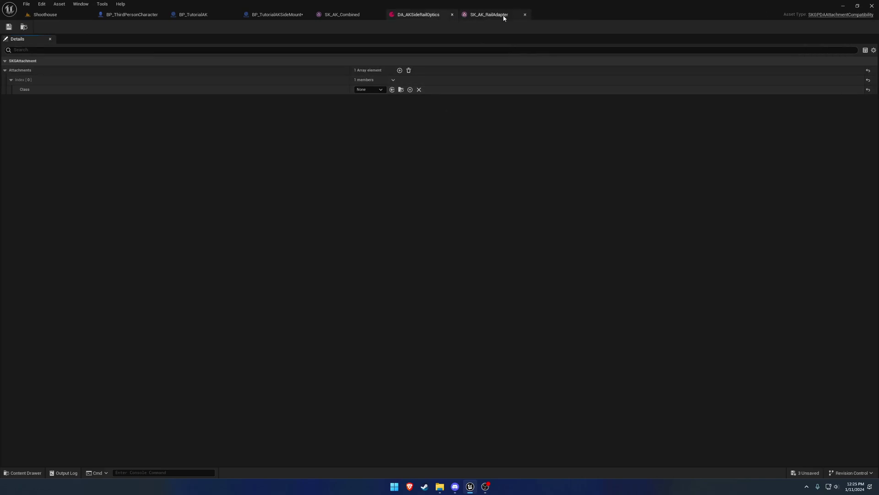
{"action": "left_click", "coordinate": [380, 17]}
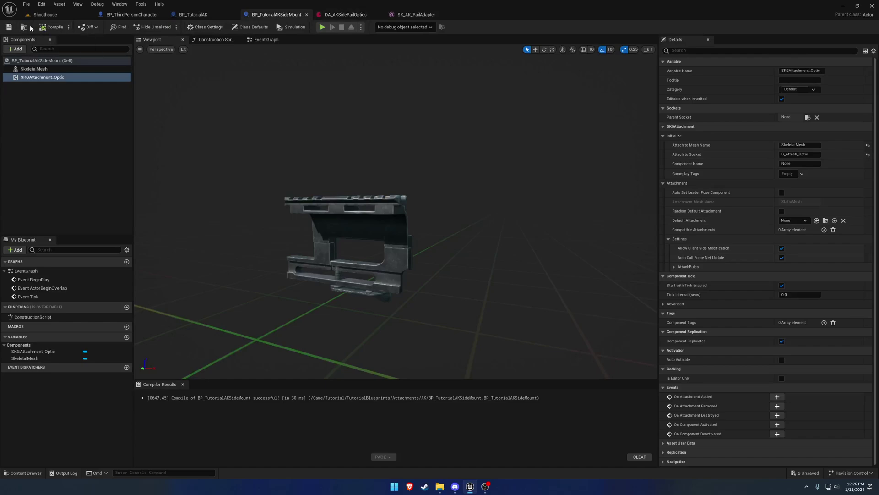
{"action": "left_click", "coordinate": [25, 27]}
{"action": "right_click", "coordinate": [318, 359]}
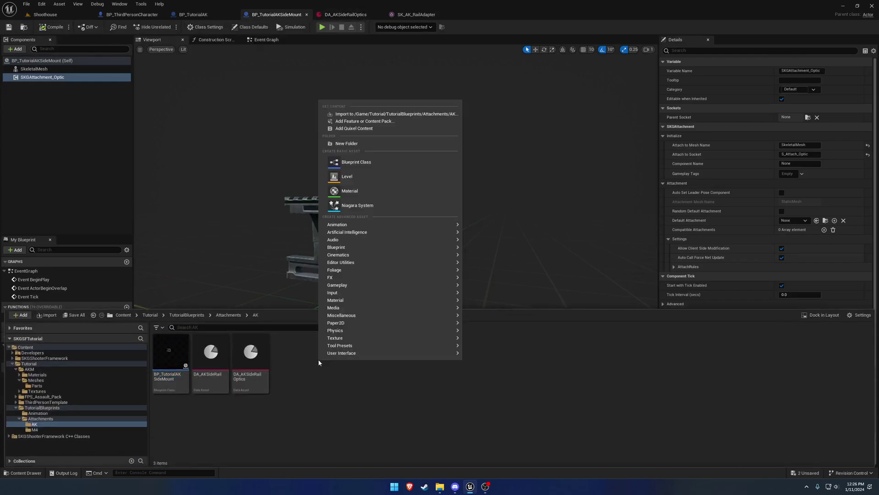
{"action": "left_click", "coordinate": [368, 147]}
{"action": "left_click", "coordinate": [178, 343]}
{"action": "key", "text": "Delete"}
{"action": "left_click", "coordinate": [194, 360]}
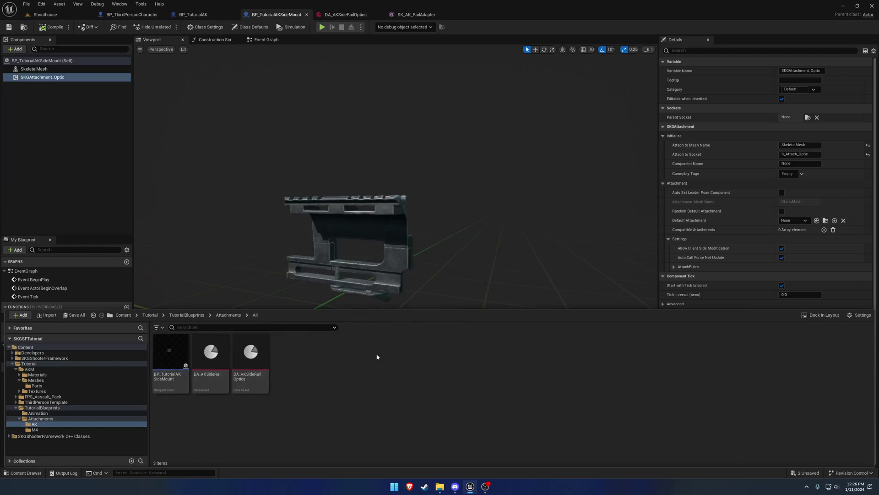
Create an Actor blueprint class named BP_TutorialAKSideMountOptic in the AK attachments folder
{"action": "right_click", "coordinate": [377, 357]}
{"action": "left_click", "coordinate": [394, 156]}
{"action": "left_click", "coordinate": [372, 192]}
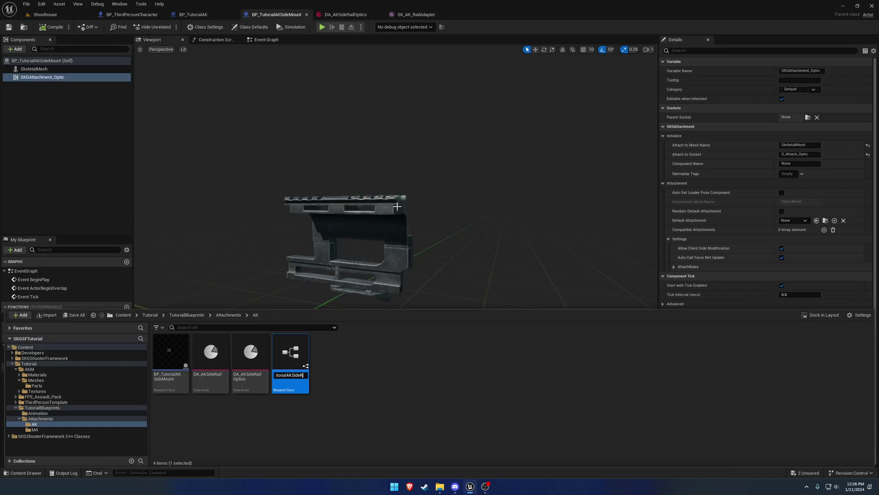
{"action": "type", "text": "BP_TutorialAKSideMountOptic"}
{"action": "key", "text": "Return"}
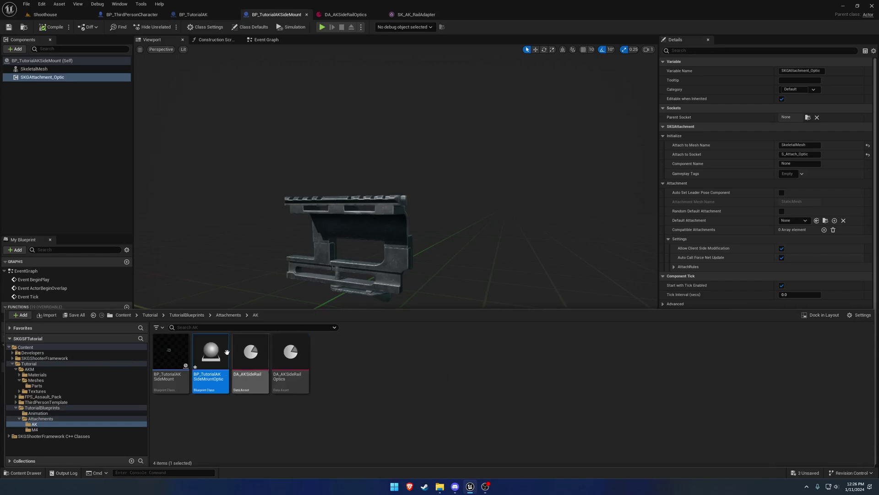
Open BP_TutorialAKSideMountOptic, add a Skeletal Mesh component and make it the root in place of DefaultSceneRoot
{"action": "double_click", "coordinate": [224, 356]}
{"action": "left_click", "coordinate": [18, 49]}
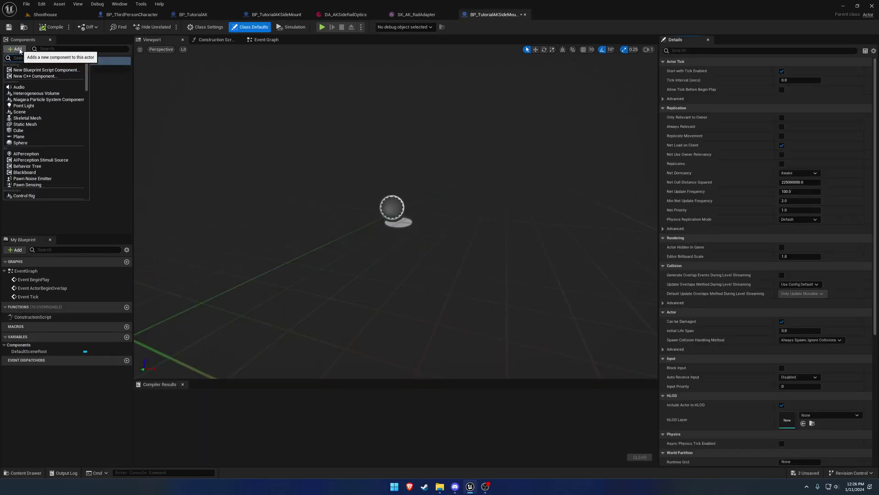
{"action": "type", "text": "skeletal"}
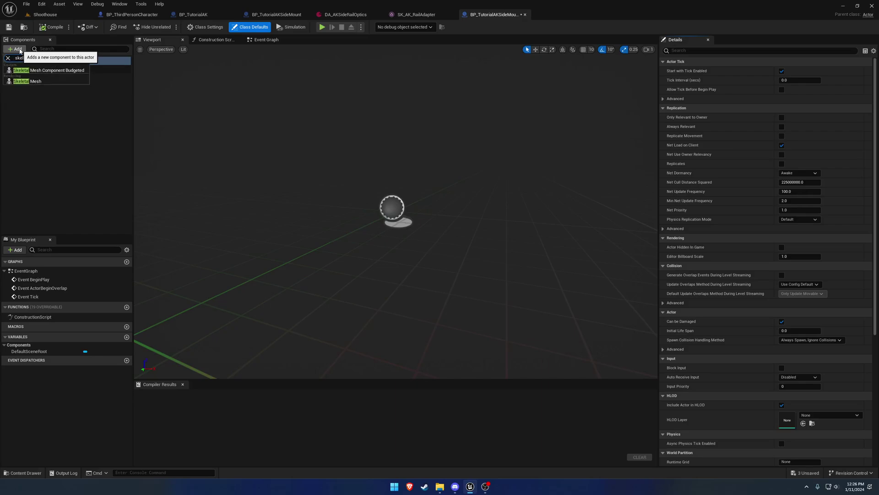
{"action": "left_click", "coordinate": [51, 83]}
{"action": "left_click_drag", "start_coordinate": [45, 77], "coordinate": [42, 69]}
Assign SK_ACOG_Scope as the skeletal mesh asset of the optic blueprint's SkeletalMesh component and compile the blueprint
{"action": "left_click", "coordinate": [830, 201]}
{"action": "type", "text": "ac"}
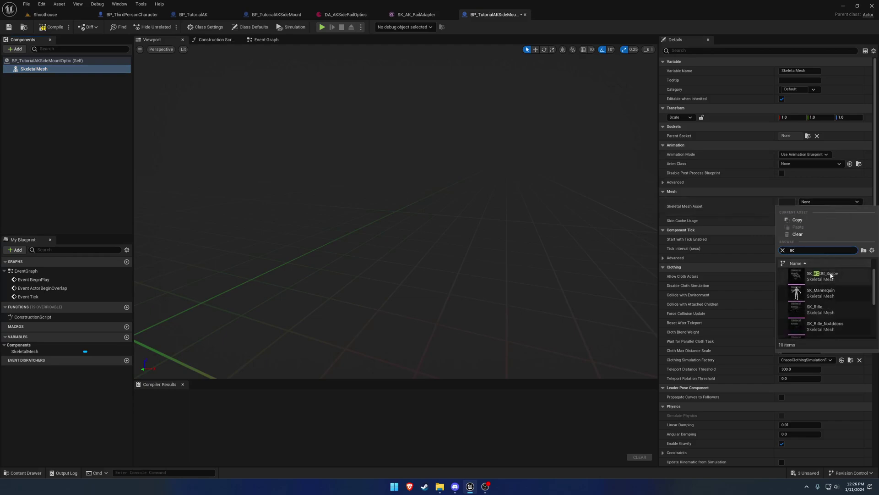
{"action": "left_click", "coordinate": [822, 326]}
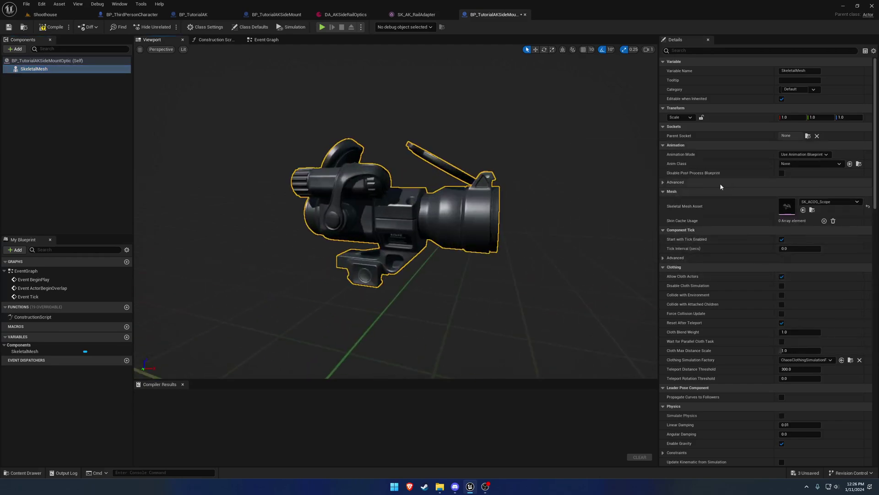
{"action": "left_click", "coordinate": [51, 27]}
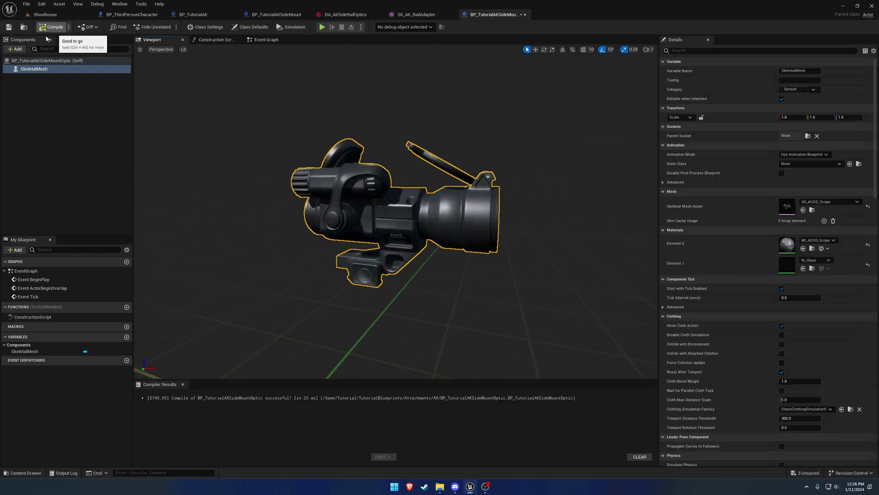
Add an SKGProceduralAnim component to the optic blueprint and set its Procedural Mesh Name to SkeletalMesh
{"action": "left_click", "coordinate": [18, 49]}
{"action": "type", "text": "proe"}
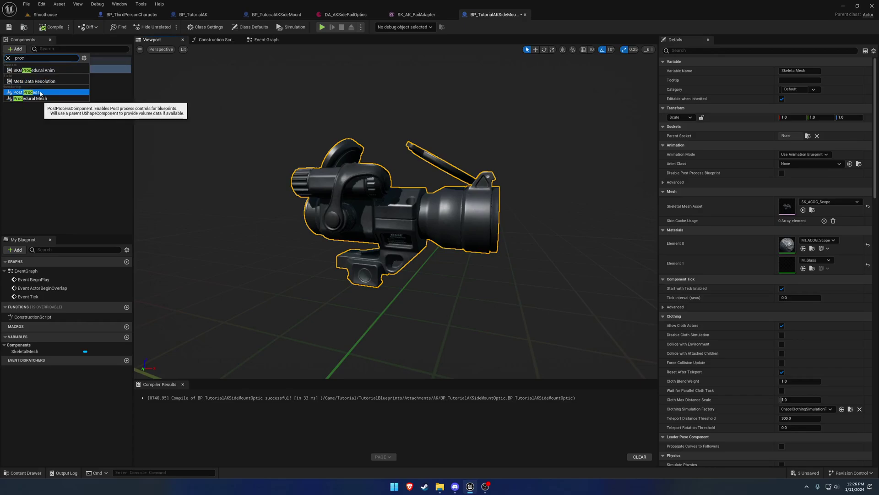
{"action": "left_click", "coordinate": [40, 71]}
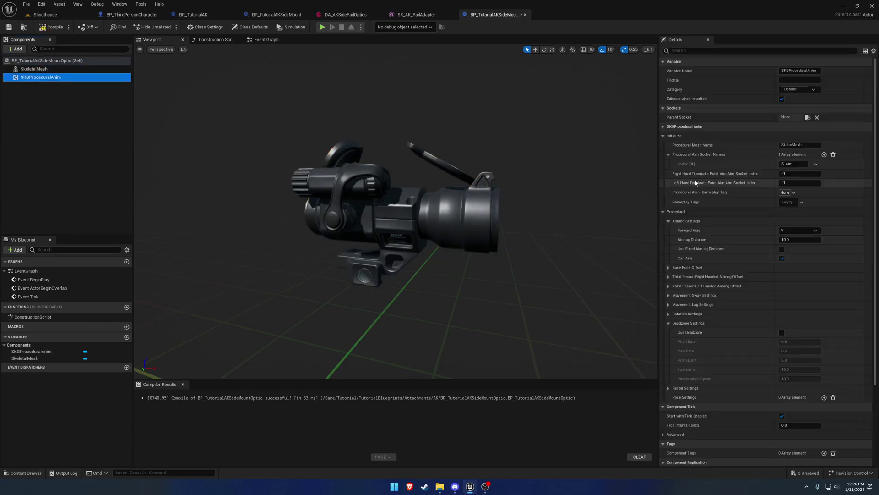
{"action": "left_click", "coordinate": [796, 145]}
{"action": "left_click_drag", "start_coordinate": [795, 145], "coordinate": [754, 144]}
{"action": "type", "text": "Skeletal"}
{"action": "key", "text": "Tab"}
Open the SK_ACOG_Scope mesh from the SkeletalMesh component and examine where its S_Aim socket sits
{"action": "left_click", "coordinate": [484, 210]}
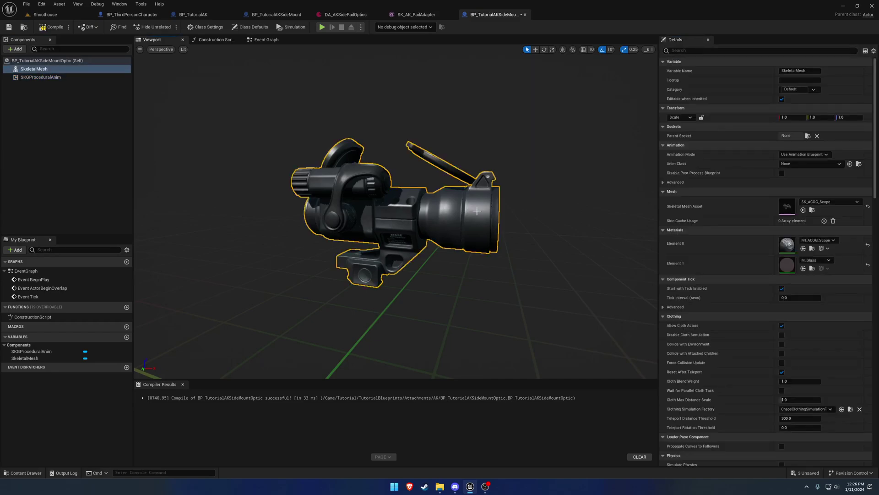
{"action": "double_click", "coordinate": [791, 207]}
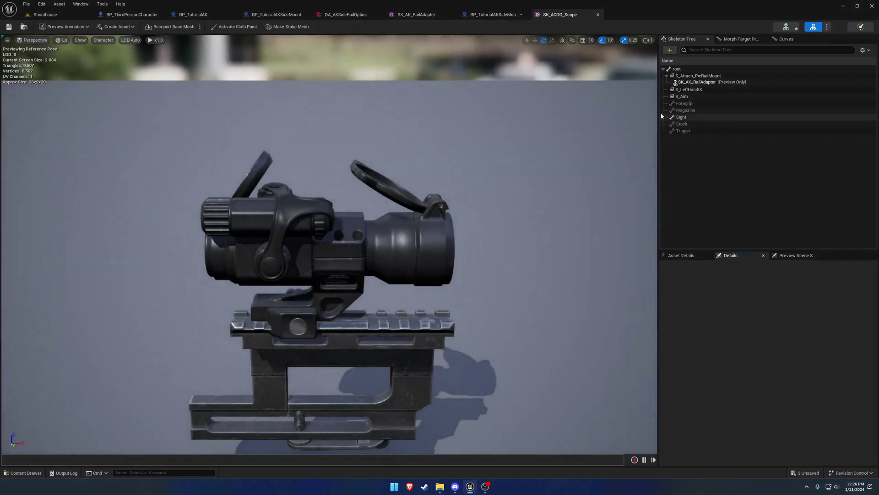
{"action": "left_click", "coordinate": [687, 97]}
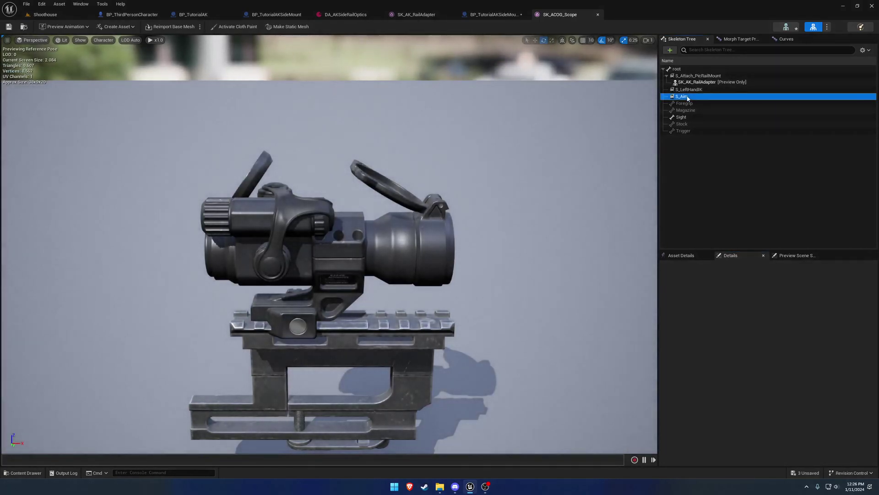
{"action": "right_click_drag", "start_coordinate": [412, 206], "coordinate": [618, 152]}
{"action": "scroll", "coordinate": [579, 218], "scroll_direction": "down", "scroll_amount": 3}
{"action": "key", "text": "s"}
{"action": "key", "text": "w"}
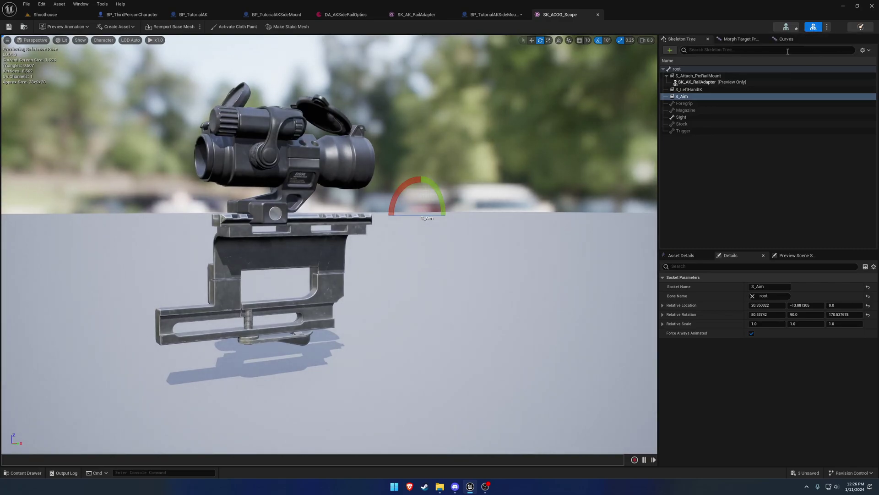
{"action": "left_click", "coordinate": [699, 96]}
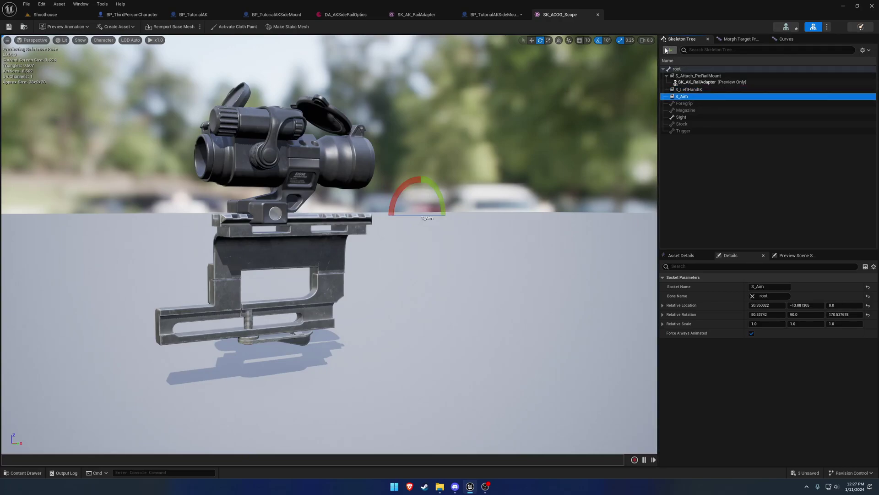
Add a socket named S_AimOptic to the root bone of SK_ACOG_Scope
{"action": "left_click", "coordinate": [671, 50]}
{"action": "left_click", "coordinate": [692, 69]}
{"action": "left_click", "coordinate": [691, 69]}
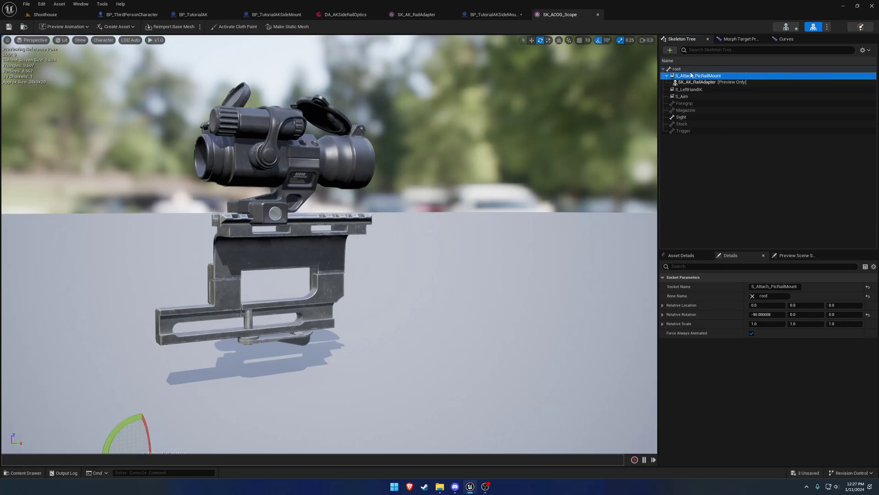
{"action": "right_click", "coordinate": [691, 70]}
{"action": "left_click", "coordinate": [711, 98]}
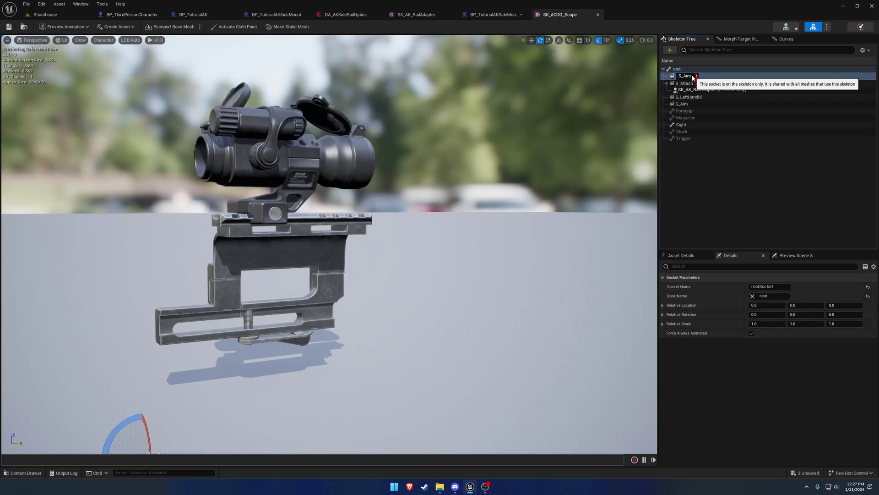
{"action": "key", "text": "Return"}
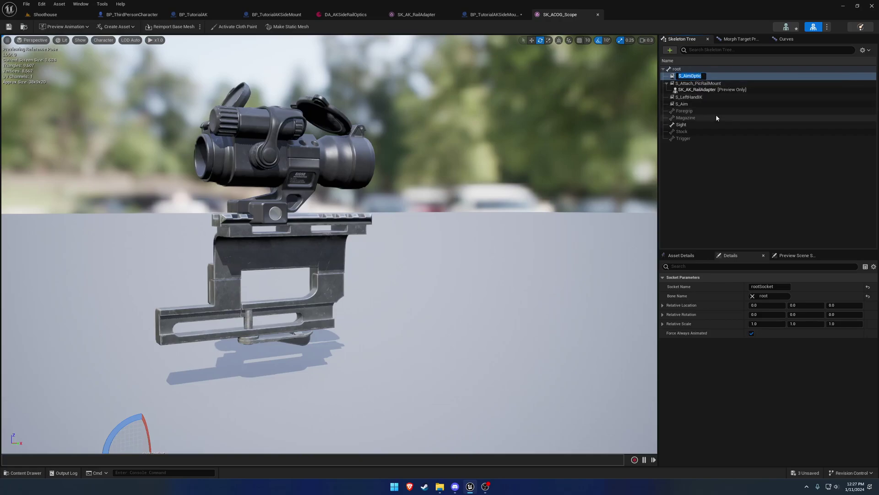
Set the first procedural aim socket name of the optic's SKGProceduralAnim component to S_AimOptic, then compile and save the blueprint
{"action": "left_click", "coordinate": [493, 14]}
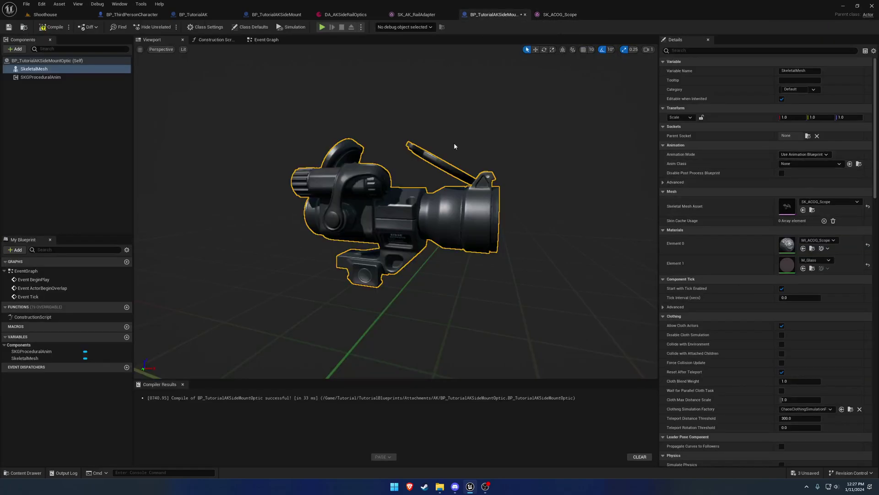
{"action": "left_click", "coordinate": [87, 79]}
{"action": "left_click_drag", "start_coordinate": [805, 165], "coordinate": [731, 169]}
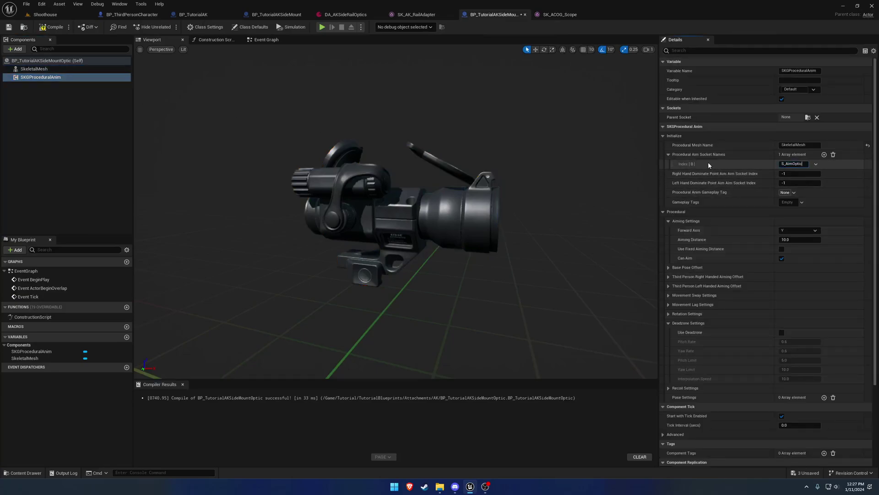
{"action": "type", "text": "Optic"}
{"action": "key", "text": "Return"}
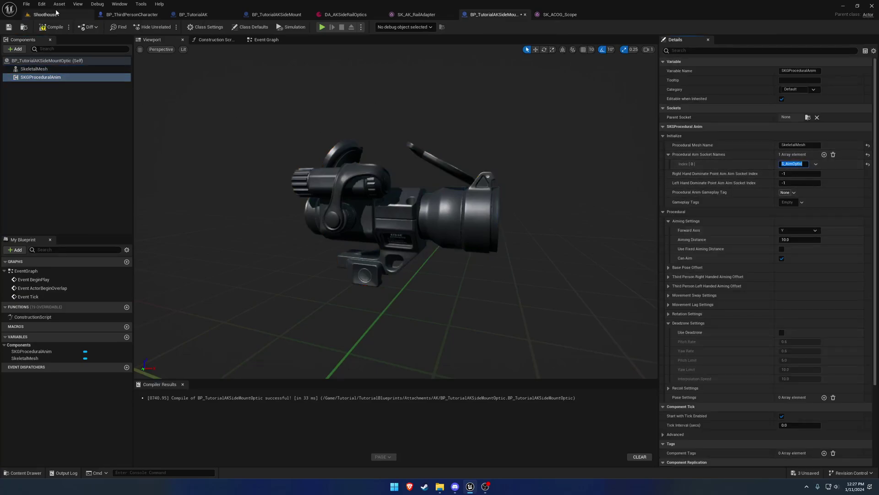
{"action": "left_click", "coordinate": [50, 30]}
{"action": "left_click", "coordinate": [9, 26]}
Move the S_AimOptic socket in SK_ACOG_Scope to the centre of the scope's eyepiece, at about X 2.82, Y -17.57, Z 0
{"action": "left_click", "coordinate": [559, 14]}
{"action": "right_click_drag", "start_coordinate": [436, 153], "coordinate": [414, 172]}
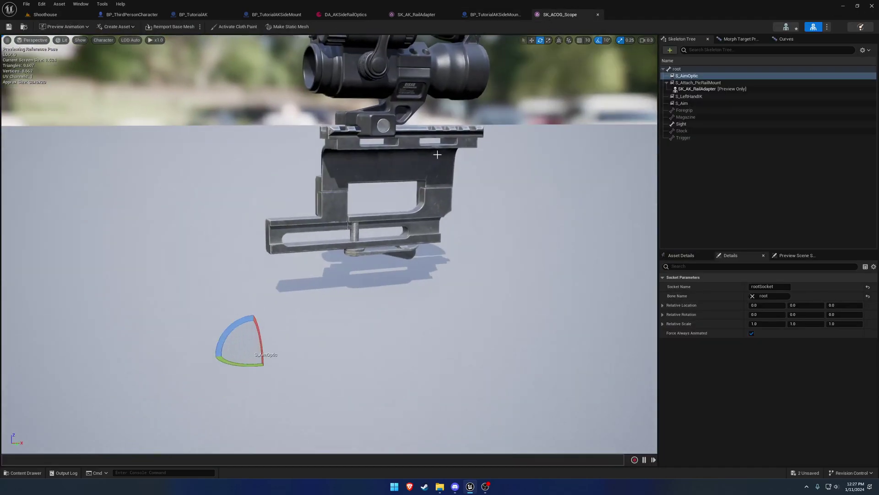
{"action": "key", "text": "w"}
{"action": "left_click_drag", "start_coordinate": [254, 373], "coordinate": [321, 76]}
{"action": "key", "text": "f"}
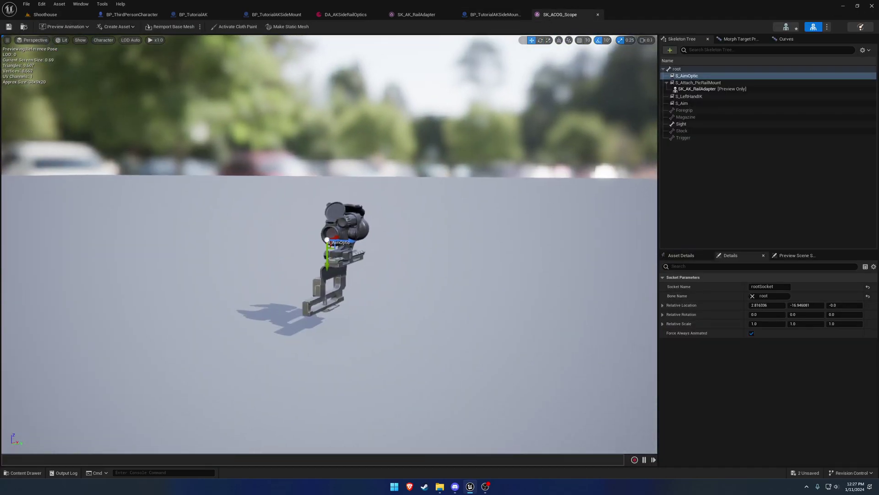
{"action": "left_click_drag", "start_coordinate": [411, 105], "coordinate": [429, 105], "text": "alt"}
{"action": "right_click_drag", "start_coordinate": [411, 104], "coordinate": [447, 92]}
{"action": "key", "text": "w"}
{"action": "scroll", "coordinate": [378, 260], "scroll_direction": "down", "scroll_amount": 6}
{"action": "left_click_drag", "start_coordinate": [377, 256], "coordinate": [378, 260]}
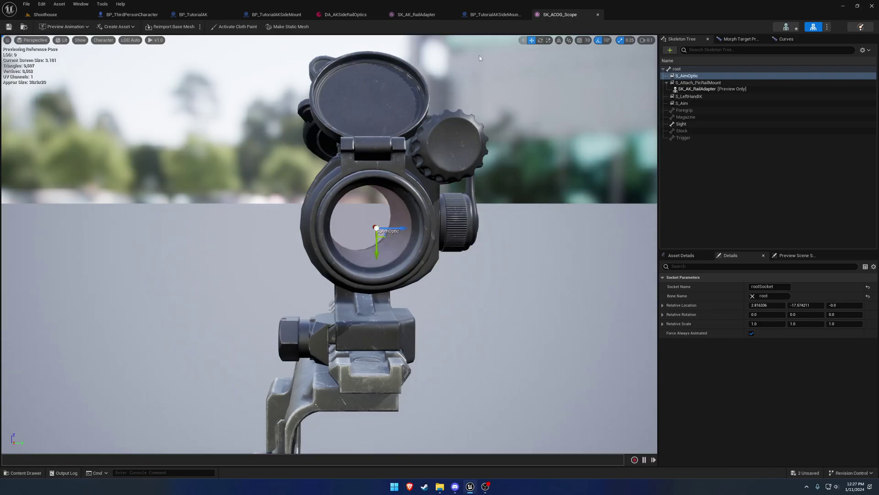
Set the Forward Axis of the optic's SKGProceduralAnim aiming settings to X, then compile and save the blueprint
{"action": "left_click", "coordinate": [494, 15]}
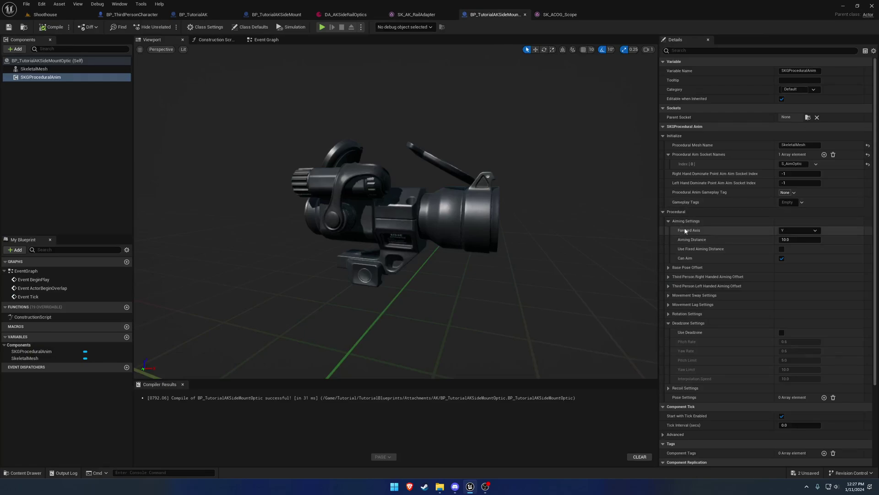
{"action": "left_click", "coordinate": [795, 230]}
{"action": "left_click", "coordinate": [788, 237]}
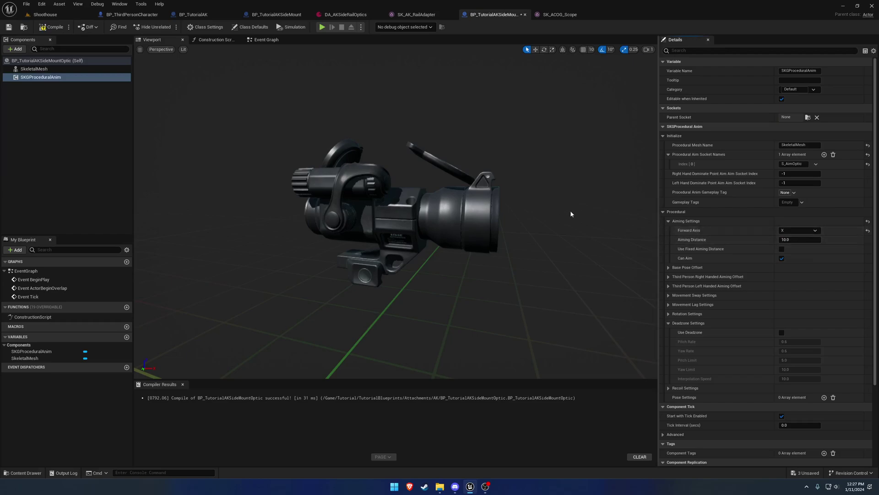
{"action": "left_click", "coordinate": [54, 27]}
{"action": "left_click", "coordinate": [9, 27]}
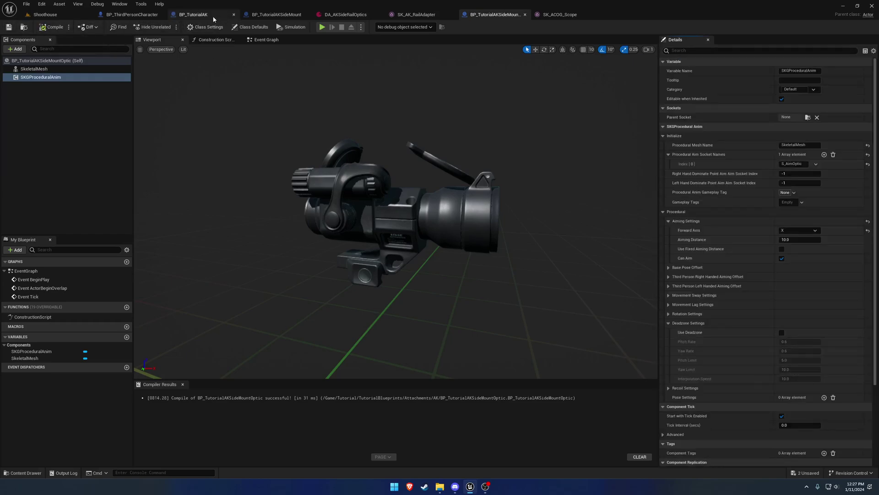
Review the SKGProceduralAnim settings of BP_TutorialAK for the aim socket and forward axis
{"action": "left_click", "coordinate": [193, 14]}
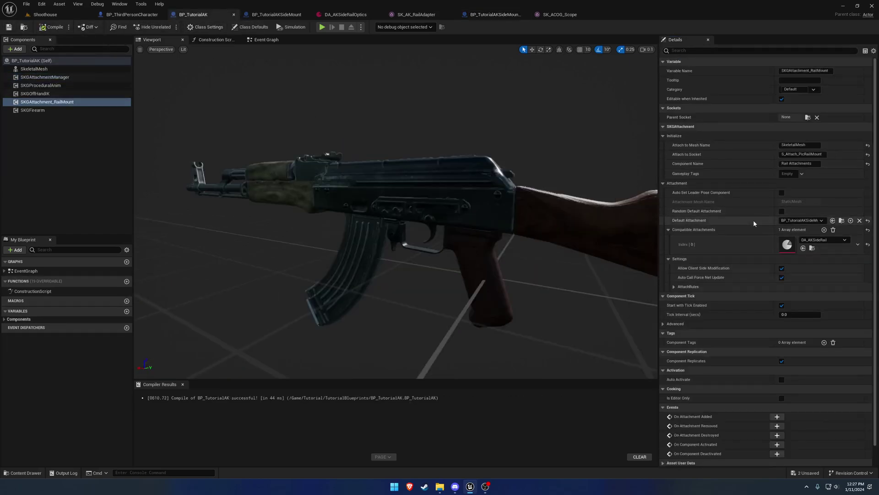
{"action": "left_click", "coordinate": [81, 86]}
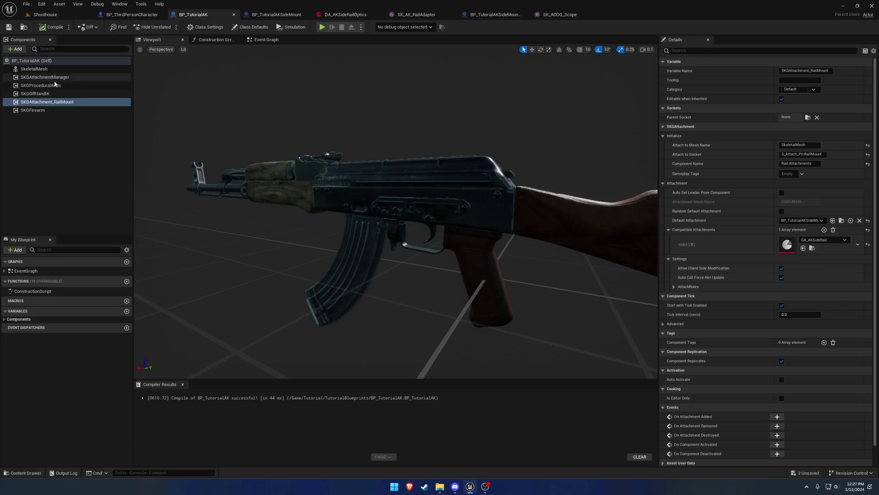
{"action": "left_click", "coordinate": [405, 194]}
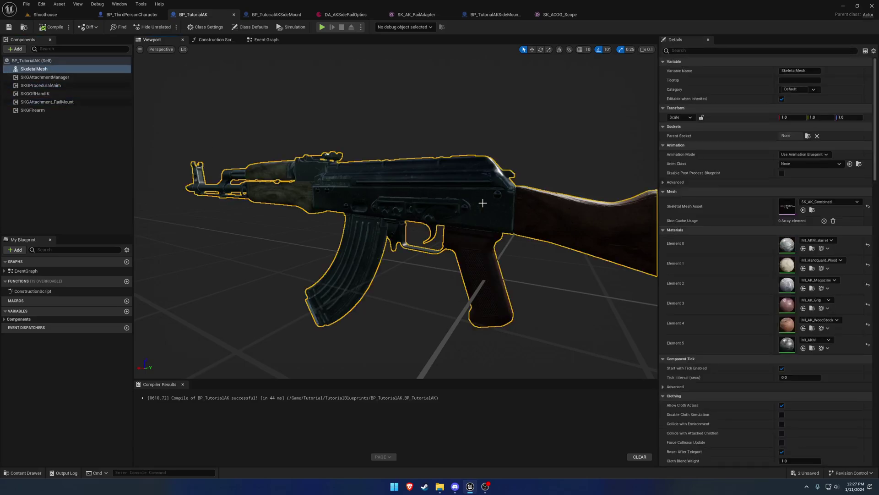
{"action": "left_click", "coordinate": [50, 86]}
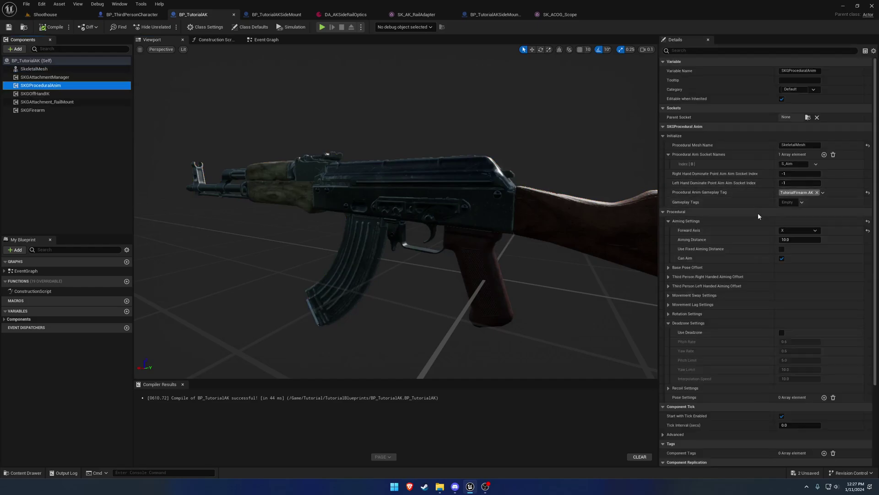
Place a BP_TutorialAK on the floor of the Shoothouse level and undo the placement
{"action": "left_click", "coordinate": [46, 14]}
{"action": "right_click_drag", "start_coordinate": [171, 63], "coordinate": [115, 151]}
{"action": "key", "text": "ctrl+space"}
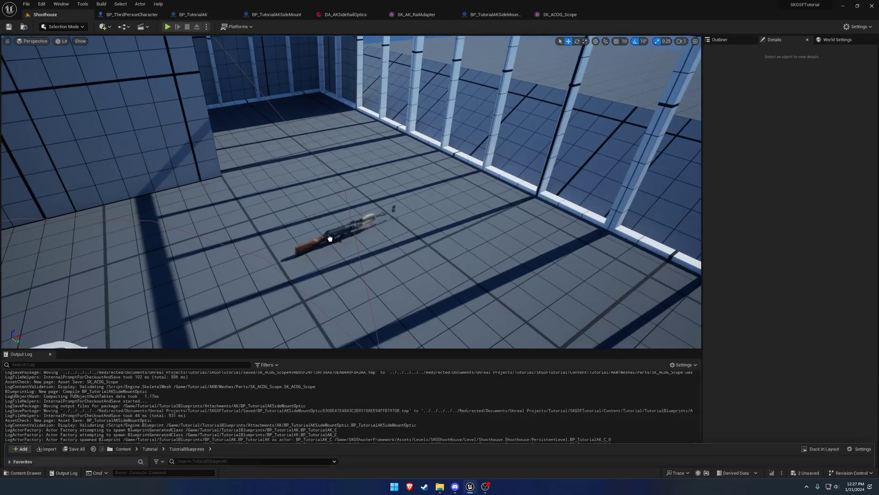
{"action": "left_click_drag", "start_coordinate": [331, 236], "coordinate": [332, 236]}
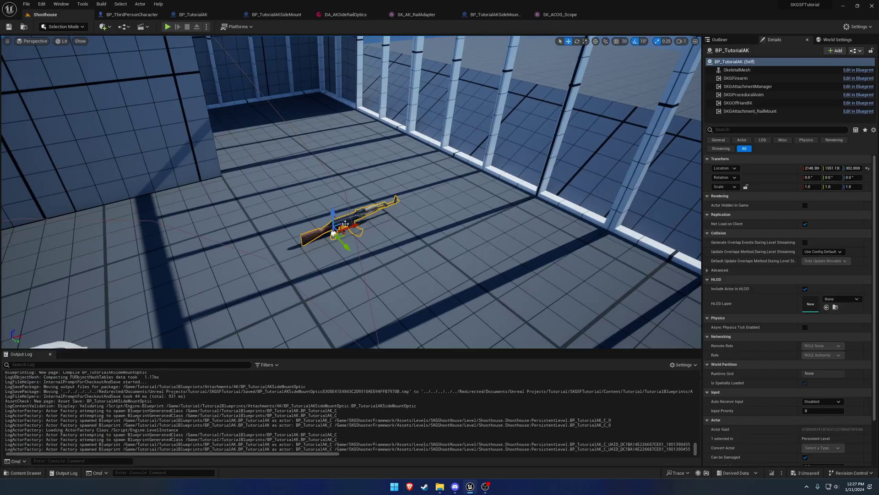
{"action": "key", "text": "ctrl+z"}
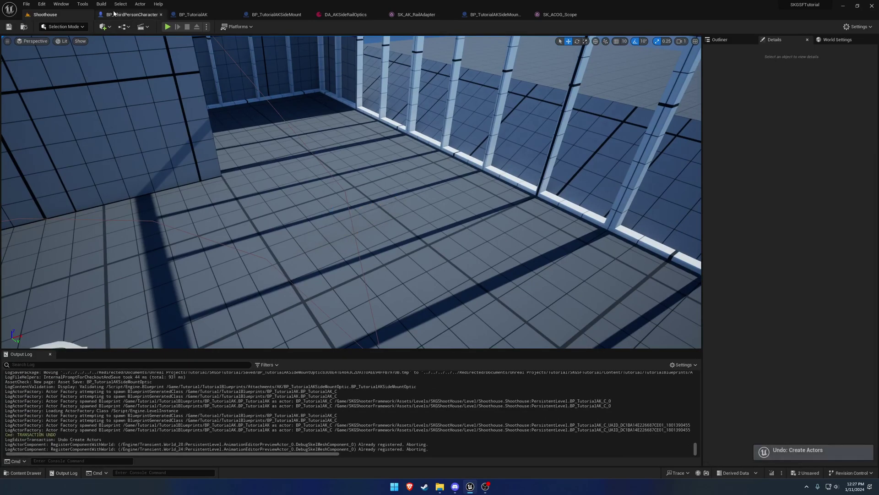
Save all modified assets and close the SK_AK_RailAdapter editor
{"action": "left_click", "coordinate": [26, 4]}
{"action": "left_click", "coordinate": [65, 78]}
{"action": "left_click", "coordinate": [545, 14]}
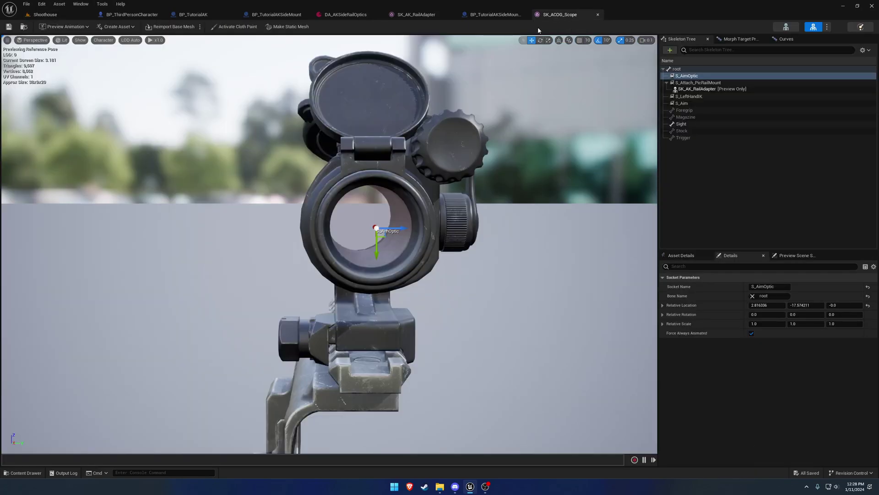
{"action": "left_click", "coordinate": [494, 14]}
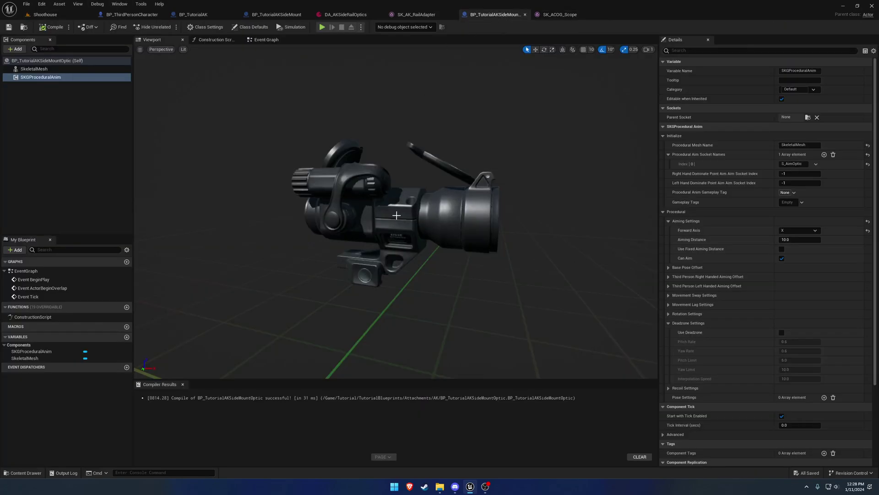
{"action": "left_click", "coordinate": [453, 15]}
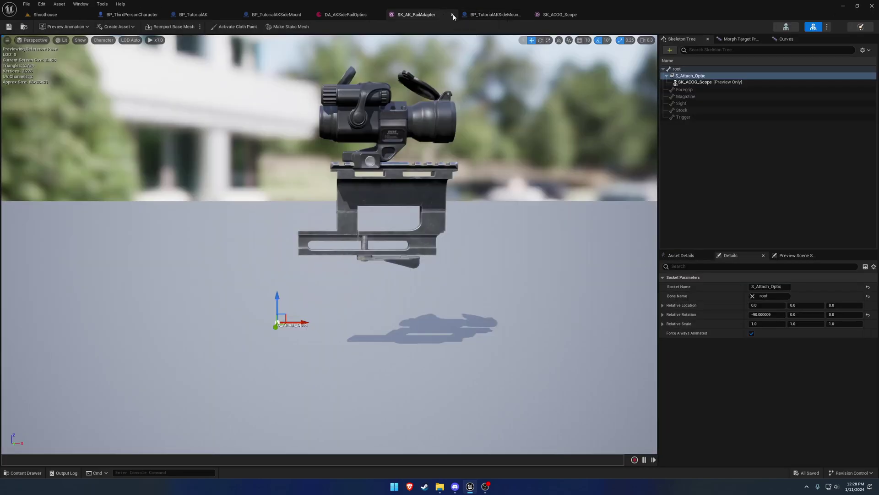
{"action": "left_click", "coordinate": [451, 14]}
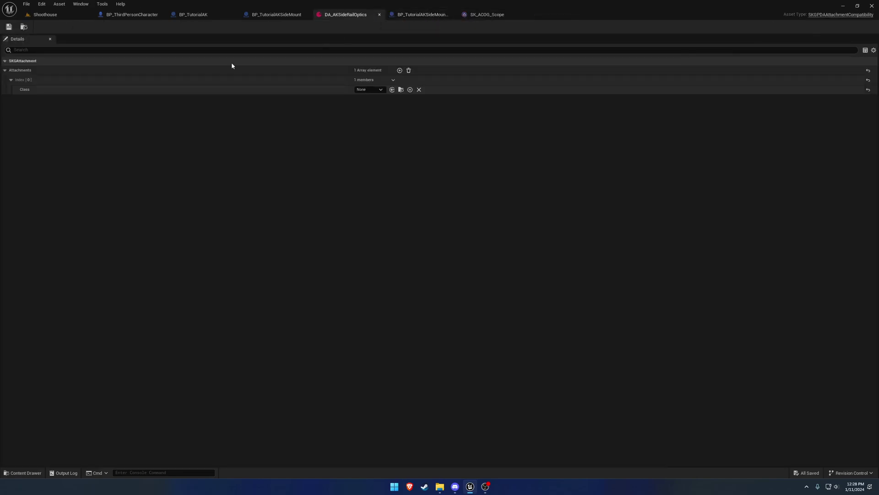
Set the class of the first attachment in DA_AKSideRailOptics to BP_TutorialAKSideMountOptic
{"action": "left_click", "coordinate": [369, 90]}
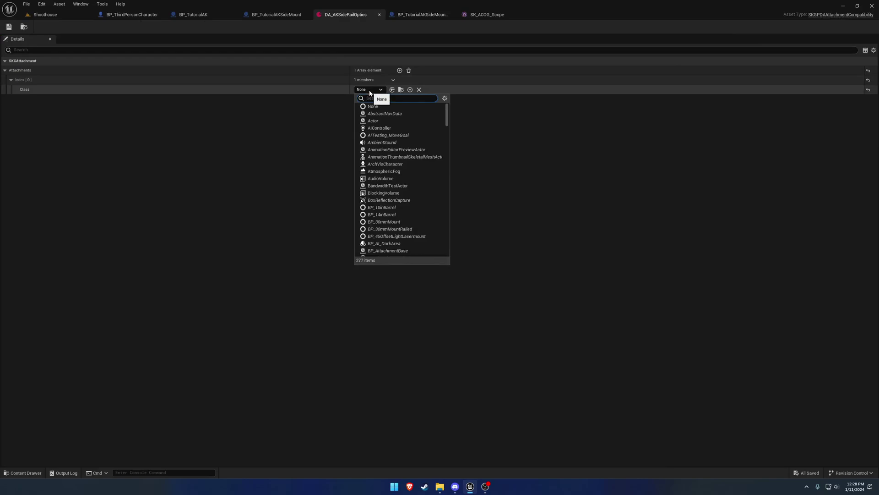
{"action": "type", "text": "optic"}
{"action": "left_click", "coordinate": [393, 112]}
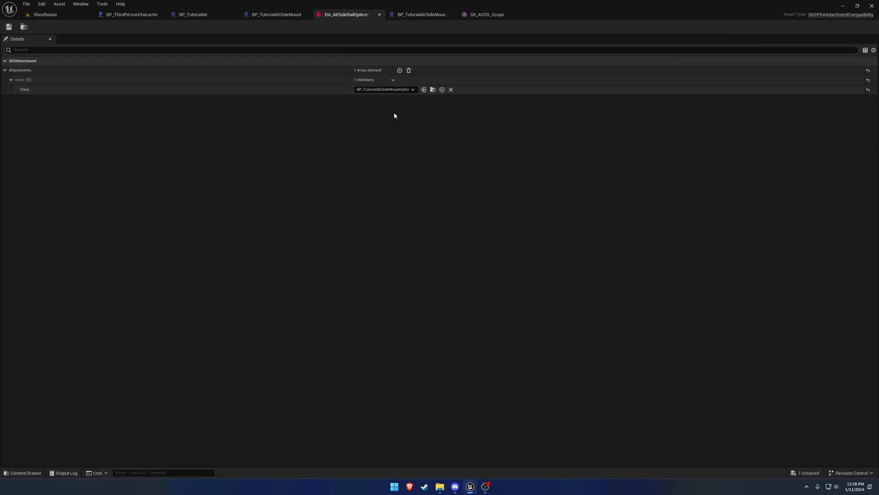
Close the optics data asset and add DA_AKSideRailOptics to the compatible attachments of SKGAttachment_Optic in BP_TutorialAKSideMount
{"action": "left_click", "coordinate": [379, 15]}
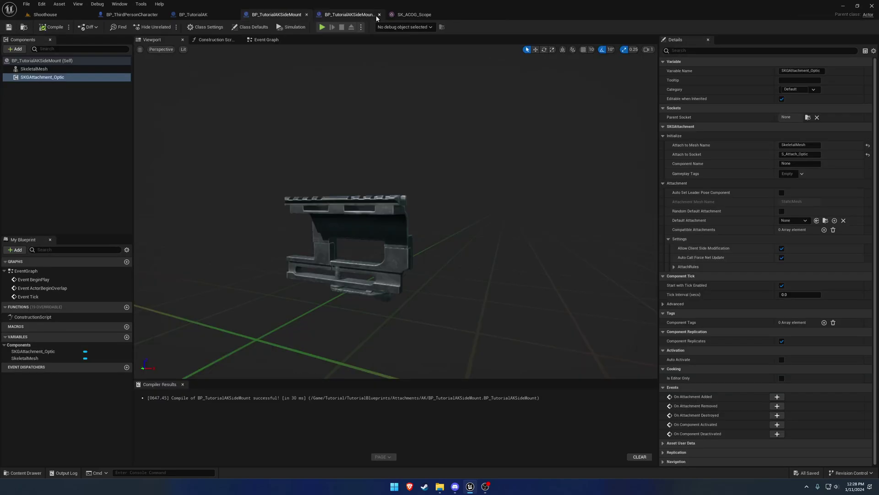
{"action": "left_click", "coordinate": [356, 207]}
{"action": "left_click", "coordinate": [59, 77]}
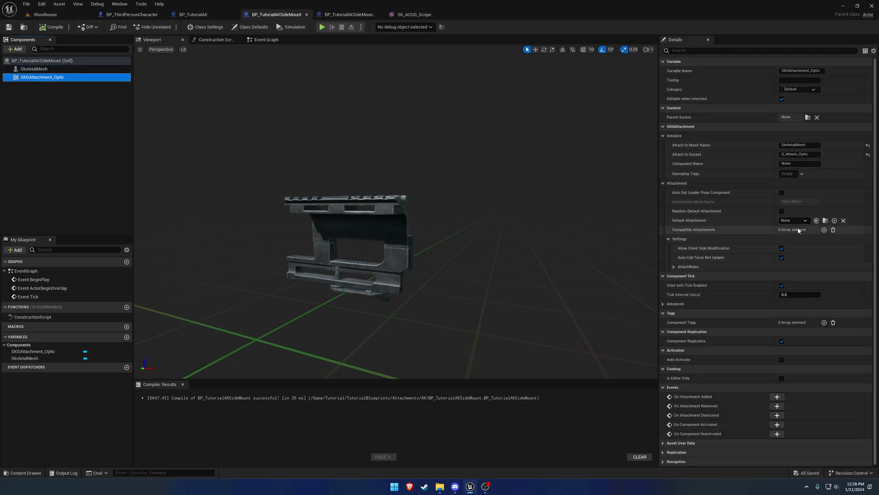
{"action": "left_click", "coordinate": [824, 230]}
{"action": "left_click", "coordinate": [813, 241]}
{"action": "type", "text": "ak"}
{"action": "left_click", "coordinate": [838, 333]}
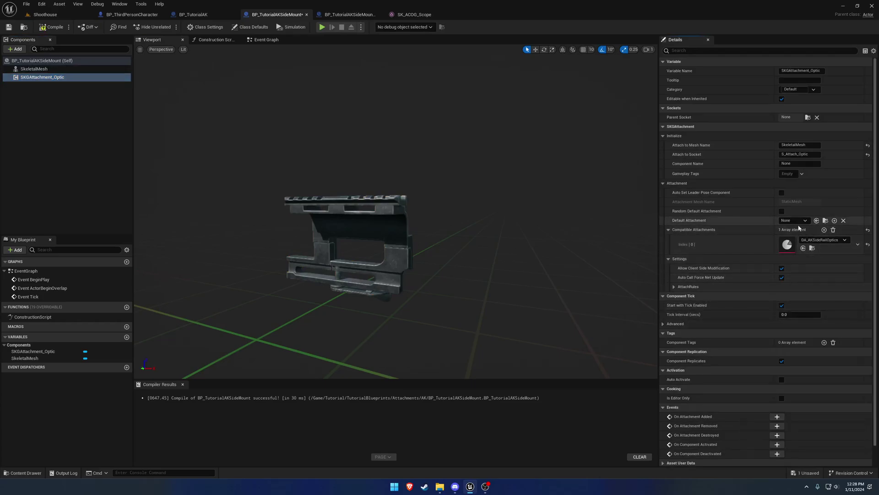
Set the default attachment of SKGAttachment_Optic to BP_TutorialAKSideMountOptic
{"action": "left_click", "coordinate": [795, 221]}
{"action": "type", "text": "optic"}
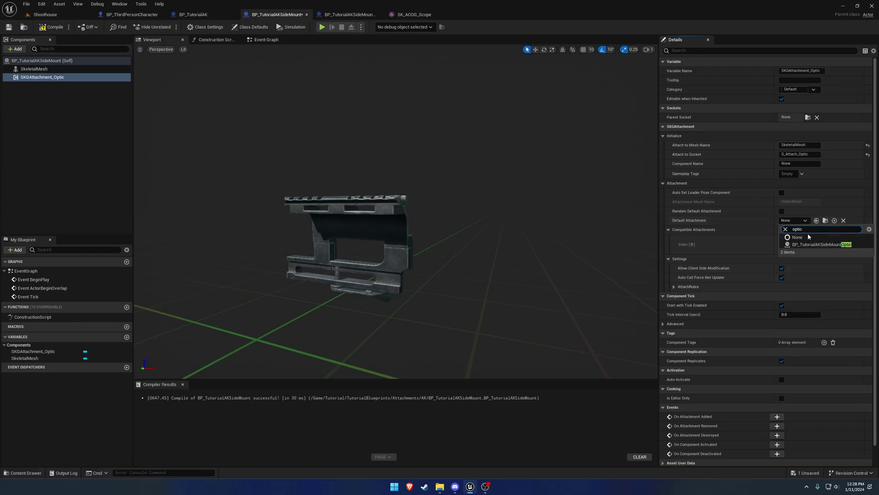
{"action": "left_click", "coordinate": [809, 244]}
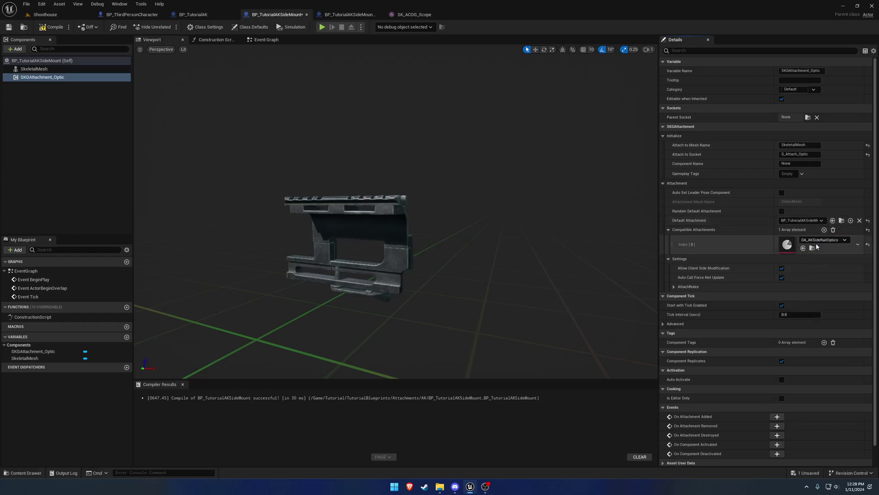
Play the Shoothouse level and inspect the optic mounted on the AK's side rail from a detached camera
{"action": "left_click", "coordinate": [45, 14]}
{"action": "left_click", "coordinate": [168, 27]}
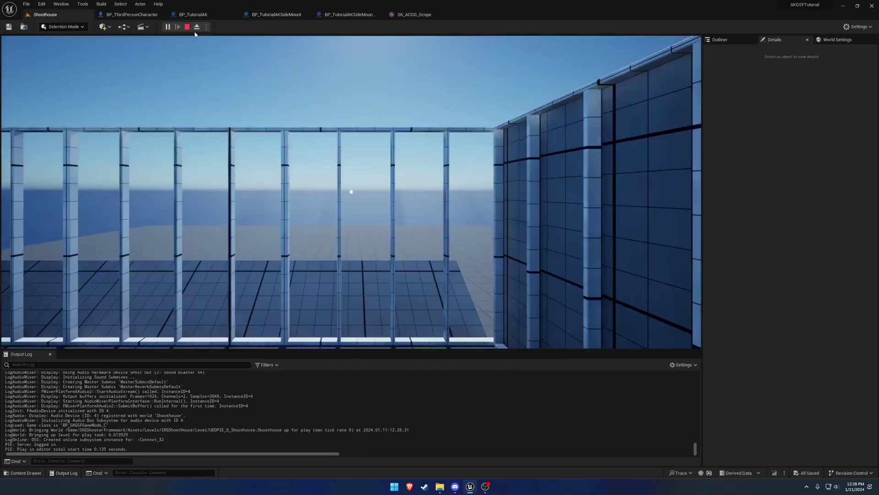
{"action": "key", "text": "f"}
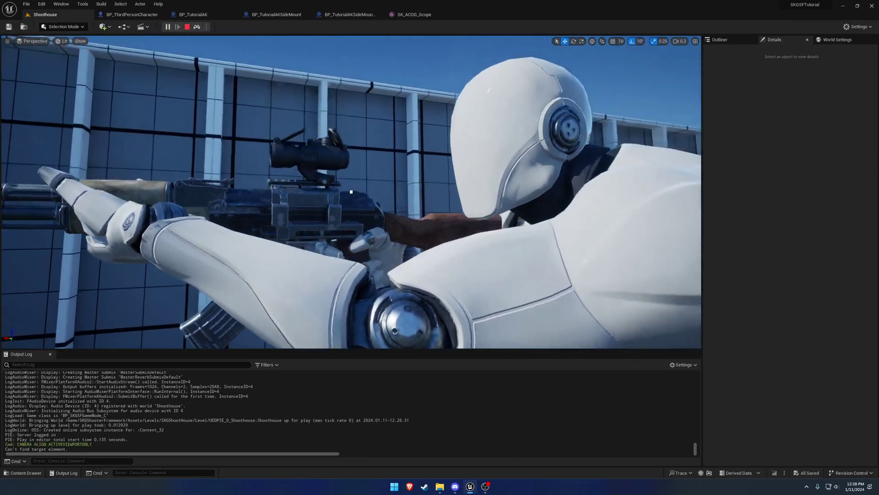
{"action": "key", "text": "d"}
{"action": "mouse_move", "coordinate": [352, 180]}
{"action": "right_mouse_down"}
{"action": "mouse_move", "coordinate": [320, 183]}
{"action": "mouse_move", "coordinate": [352, 181]}
{"action": "right_mouse_up"}
Return to the character and examine the AK's aiming pose from a detached camera
{"action": "left_click", "coordinate": [299, 64]}
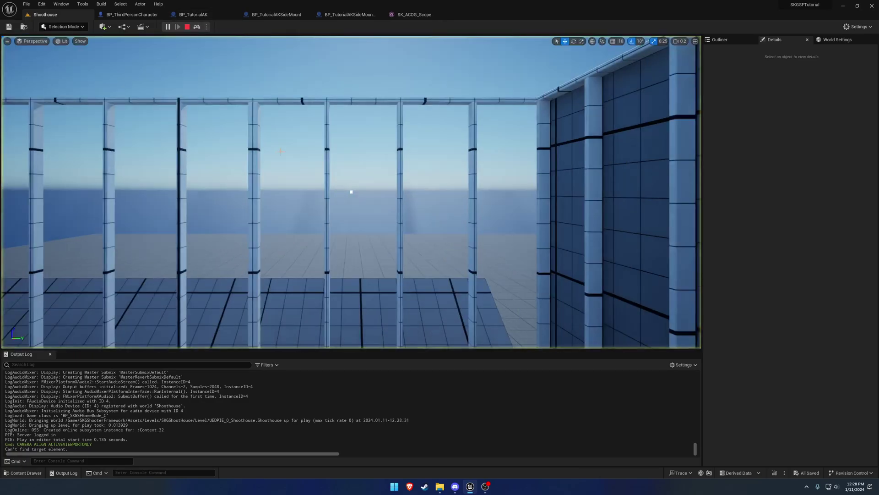
{"action": "key", "text": "F8"}
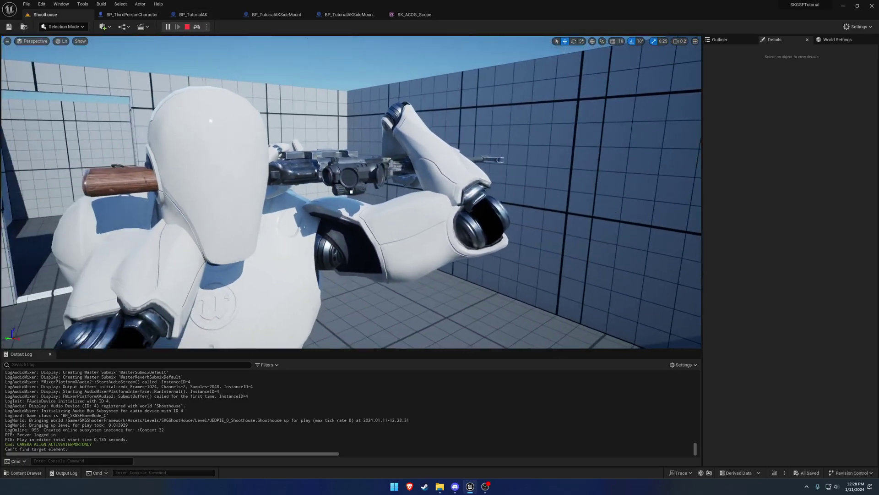
{"action": "key", "text": "s"}
{"action": "right_click_drag", "start_coordinate": [399, 162], "coordinate": [374, 171]}
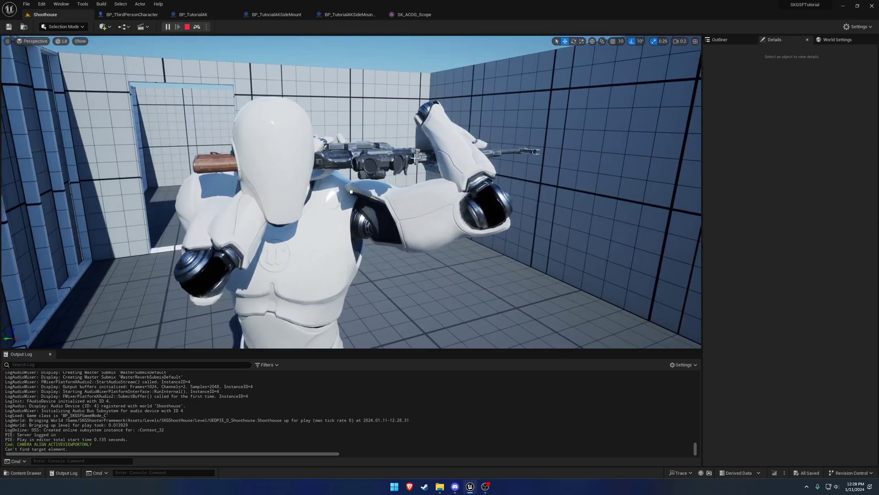
{"action": "right_click_drag", "start_coordinate": [417, 157], "coordinate": [416, 158]}
Rotate the S_AimOptic socket of SK_ACOG_Scope to -90 degrees about X and save the mesh
{"action": "left_click", "coordinate": [415, 14]}
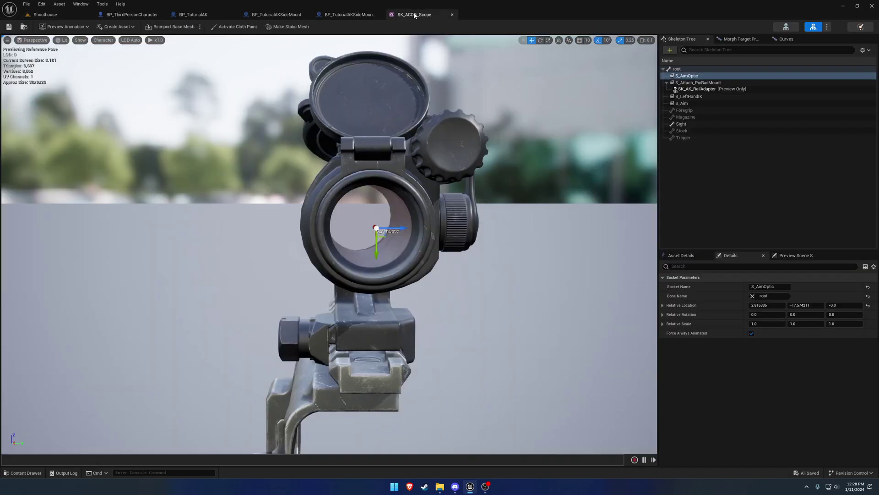
{"action": "key", "text": "d"}
{"action": "right_click_drag", "start_coordinate": [408, 228], "coordinate": [366, 270]}
{"action": "key", "text": "e"}
{"action": "left_click_drag", "start_coordinate": [302, 227], "coordinate": [296, 268]}
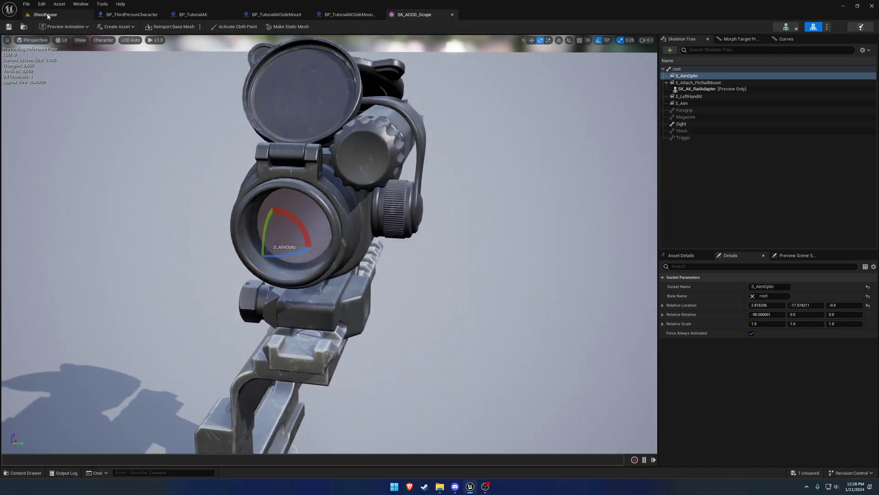
{"action": "left_click", "coordinate": [10, 26]}
Play the Shoothouse level to test aiming with the rotated optic socket, and end the session
{"action": "left_click", "coordinate": [45, 15]}
{"action": "left_click", "coordinate": [168, 27]}
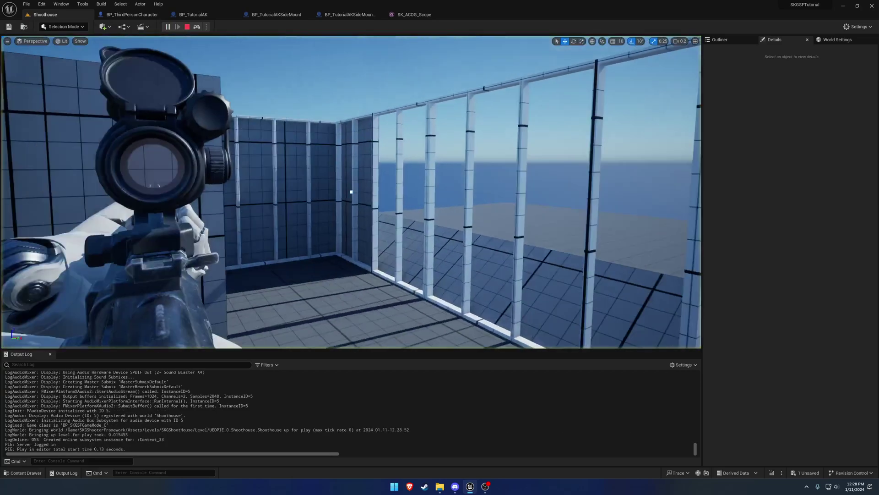
{"action": "key", "text": "F8"}
{"action": "key", "text": "Escape"}
Rotate the S_AimOptic socket of SK_ACOG_Scope further, to a relative rotation of about 180, 90, -90
{"action": "left_click", "coordinate": [414, 14]}
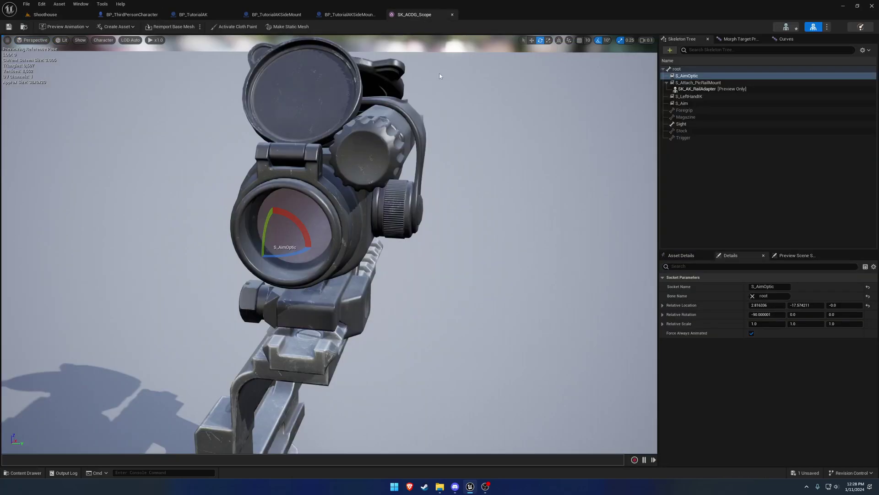
{"action": "right_click_drag", "start_coordinate": [443, 89], "coordinate": [443, 133]}
{"action": "mouse_move", "coordinate": [303, 175]}
{"action": "left_mouse_down"}
{"action": "mouse_move", "coordinate": [338, 165]}
{"action": "mouse_move", "coordinate": [313, 175]}
{"action": "left_mouse_up"}
Play the Shoothouse level again and check the view through the optic while aiming and moving
{"action": "left_click", "coordinate": [45, 15]}
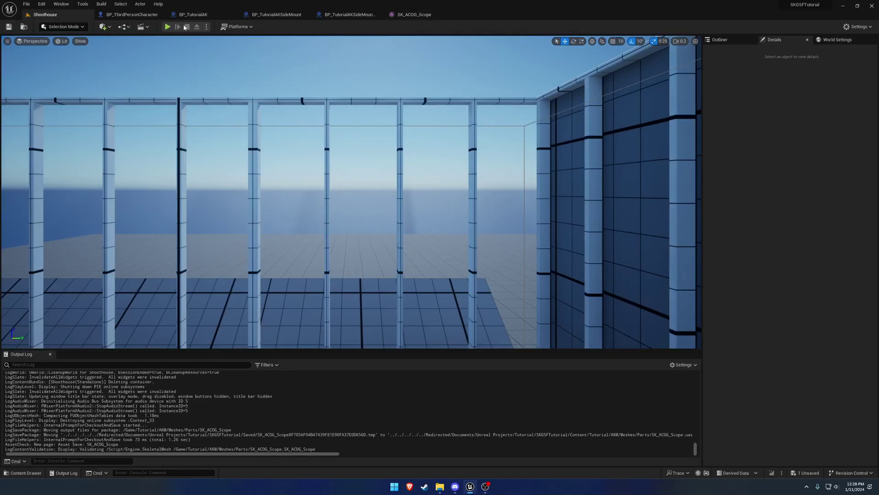
{"action": "key", "text": "alt+p"}
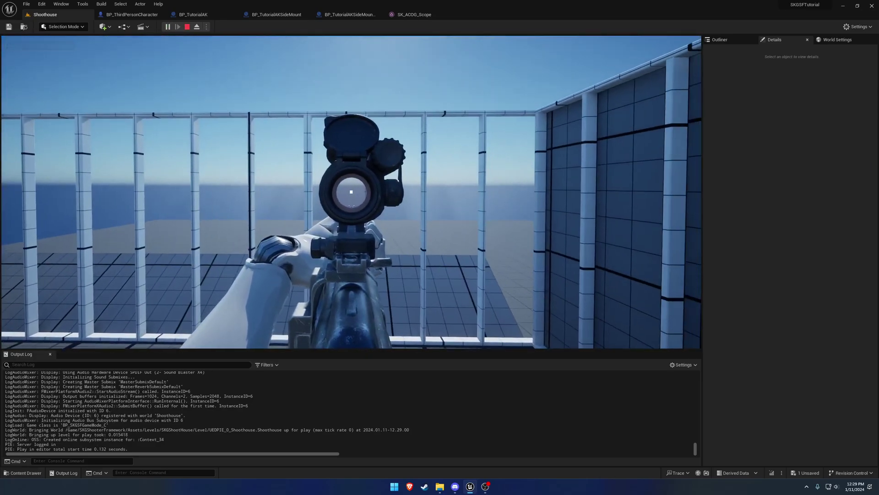
{"action": "key", "text": "w"}
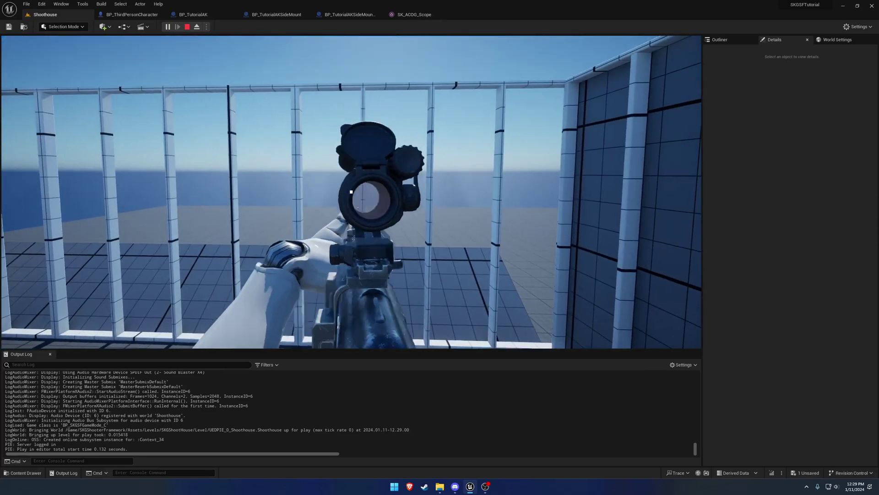
{"action": "key", "text": "Escape"}
Review the SKGAttachment_RailMount settings of BP_TutorialAK and save all modified assets
{"action": "left_click", "coordinate": [193, 15]}
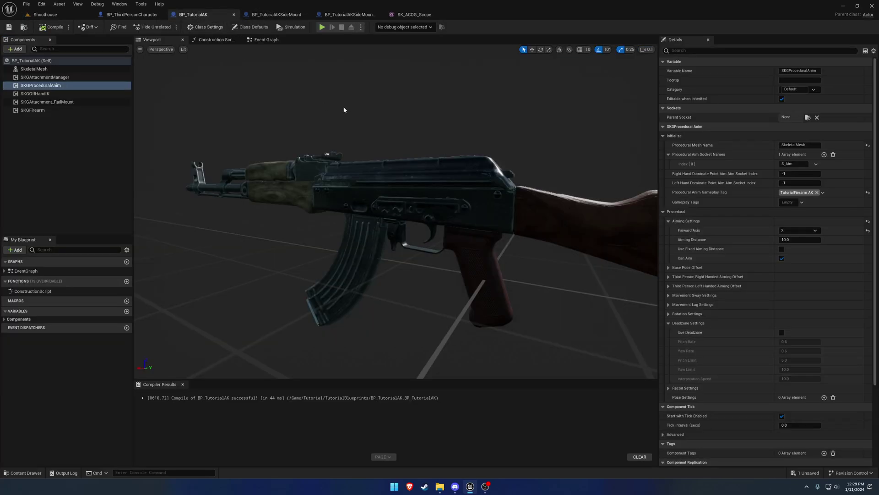
{"action": "right_click_drag", "start_coordinate": [337, 107], "coordinate": [279, 121]}
{"action": "left_click_drag", "start_coordinate": [336, 129], "coordinate": [337, 110]}
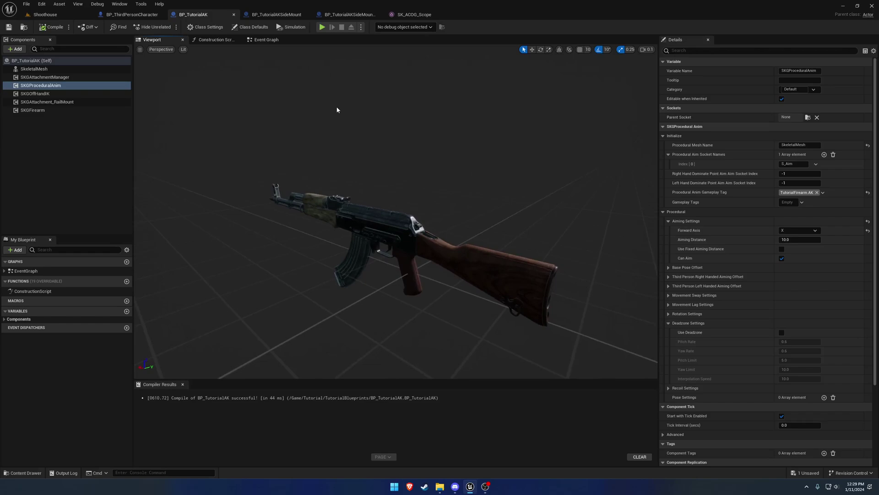
{"action": "left_click", "coordinate": [69, 102]}
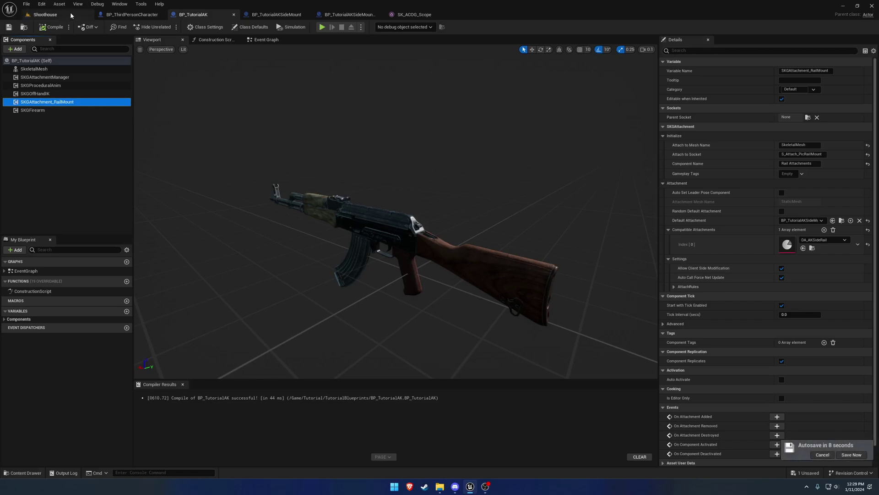
{"action": "left_click", "coordinate": [26, 4]}
{"action": "left_click", "coordinate": [46, 46]}
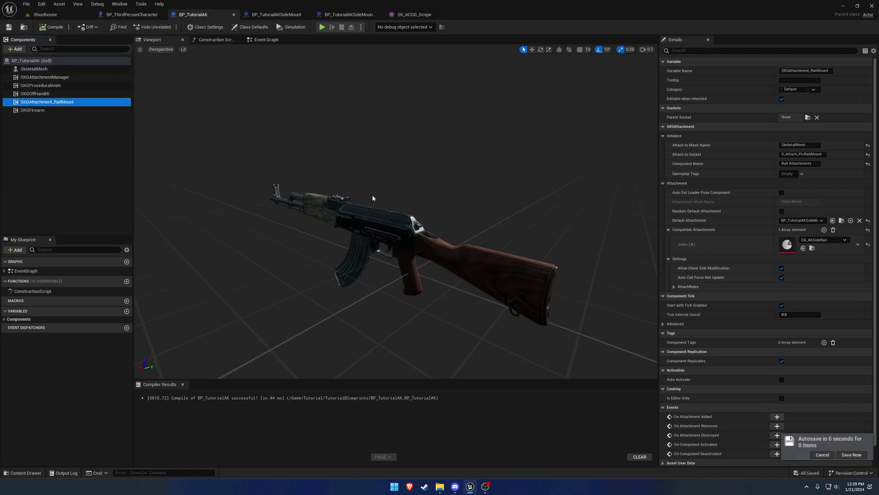
Examine the scope model and the SKGProceduralAnim settings in BP_TutorialAKSideMountOptic
{"action": "left_click", "coordinate": [348, 14]}
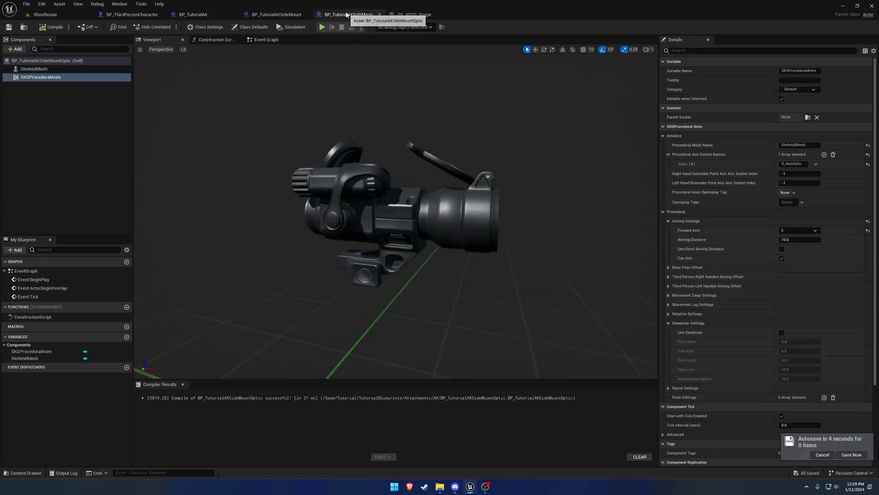
{"action": "right_click_drag", "start_coordinate": [395, 211], "coordinate": [513, 212]}
{"action": "scroll", "coordinate": [396, 211], "scroll_direction": "down", "scroll_amount": 3}
{"action": "key", "text": "a"}
{"action": "right_click_drag", "start_coordinate": [334, 203], "coordinate": [412, 168]}
{"action": "key", "text": "w"}
{"action": "key", "text": "a"}
{"action": "key", "text": "s"}
{"action": "key", "text": "d"}
{"action": "key", "text": "w"}
{"action": "key", "text": "a"}
{"action": "key", "text": "s"}
{"action": "key", "text": "d"}
Run the Shoothouse level once more to check the scope's alignment with the screen centre while aiming
{"action": "left_click", "coordinate": [68, 18]}
{"action": "left_click", "coordinate": [167, 27]}
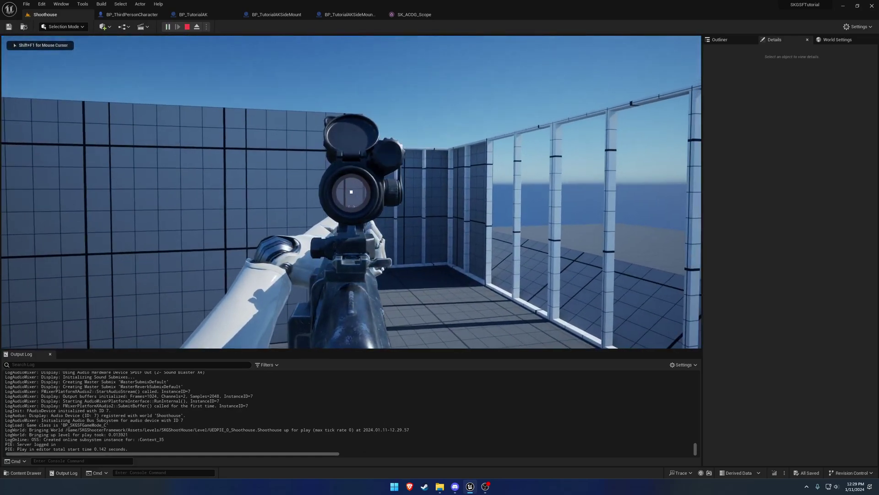
{"action": "key", "text": "Escape"}
Inspect the S_AimOptic socket's placement and orientation inside the scope tube of SK_ACOG_Scope from several angles
{"action": "left_click", "coordinate": [414, 15]}
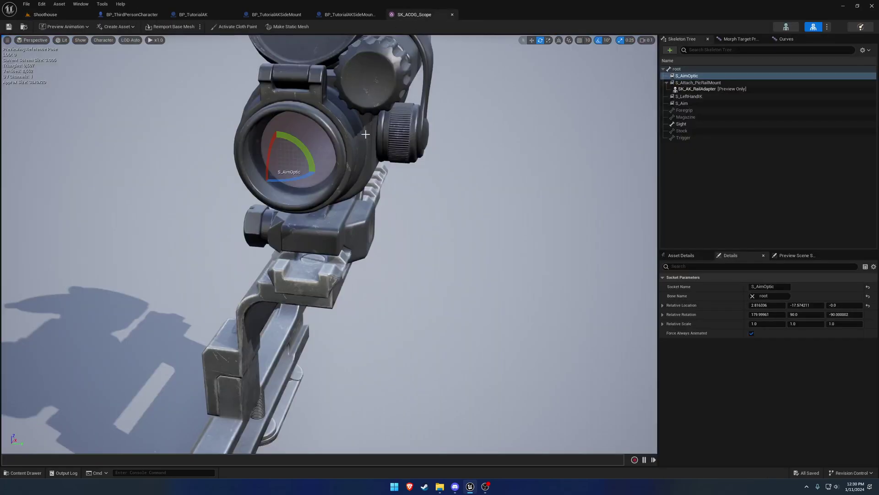
{"action": "middle_click_drag", "start_coordinate": [257, 271], "coordinate": [368, 131]}
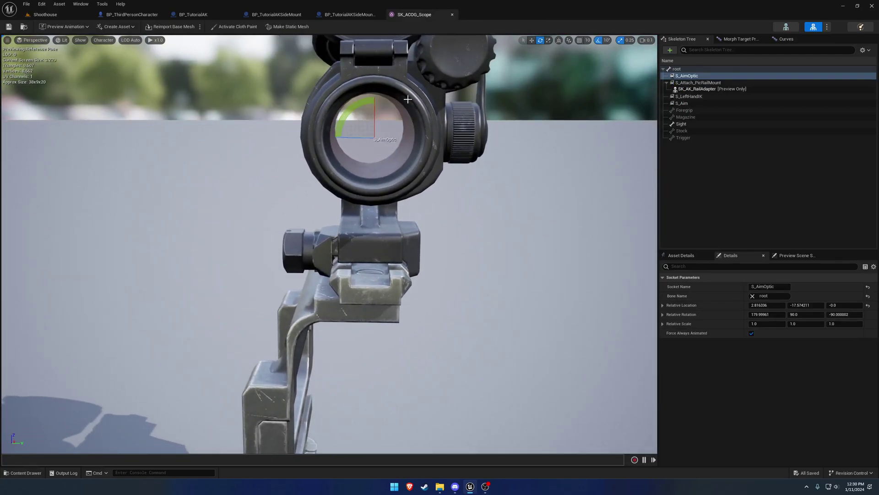
{"action": "right_click_drag", "start_coordinate": [407, 125], "coordinate": [416, 55]}
{"action": "key", "text": "w"}
{"action": "mouse_move", "coordinate": [425, 144]}
{"action": "right_mouse_down"}
{"action": "mouse_move", "coordinate": [425, 120]}
{"action": "mouse_move", "coordinate": [425, 144]}
{"action": "right_mouse_up"}
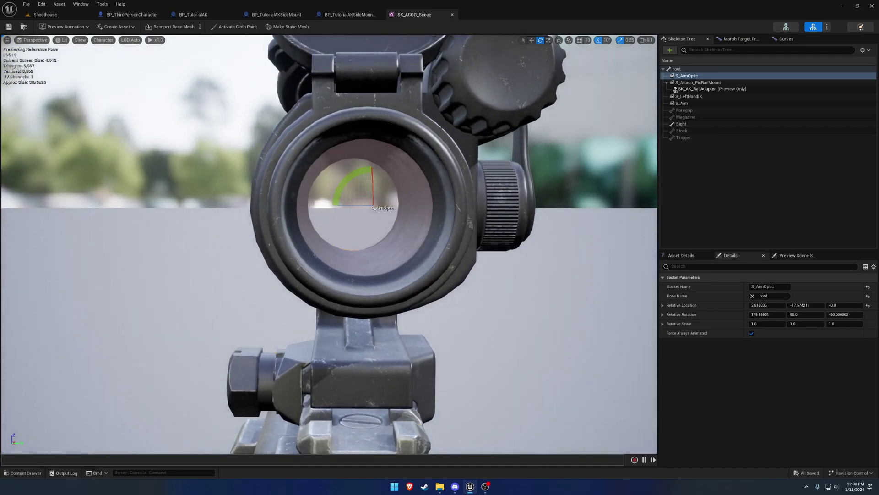
{"action": "left_click", "coordinate": [394, 124]}
{"action": "key", "text": "s"}
{"action": "mouse_move", "coordinate": [394, 124]}
{"action": "right_mouse_down"}
{"action": "mouse_move", "coordinate": [454, 133]}
{"action": "mouse_move", "coordinate": [485, 151]}
{"action": "mouse_move", "coordinate": [408, 132]}
{"action": "right_mouse_up"}
{"action": "key", "text": "a"}
{"action": "key", "text": "d"}
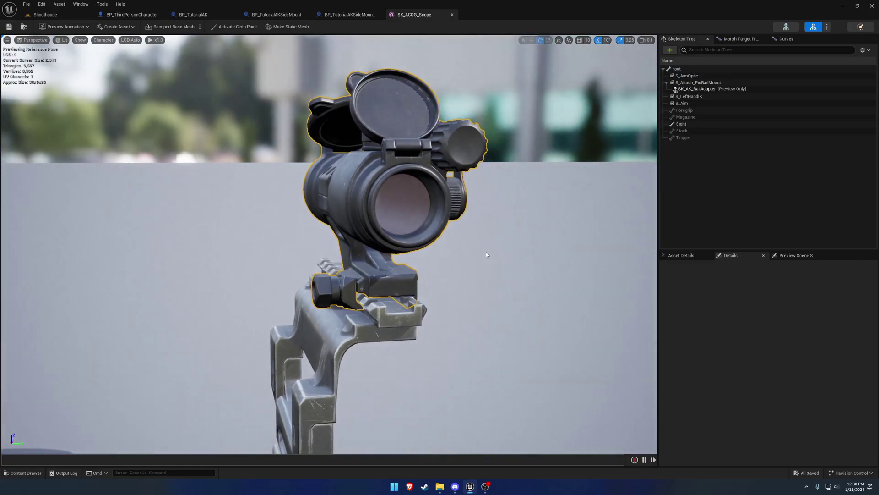